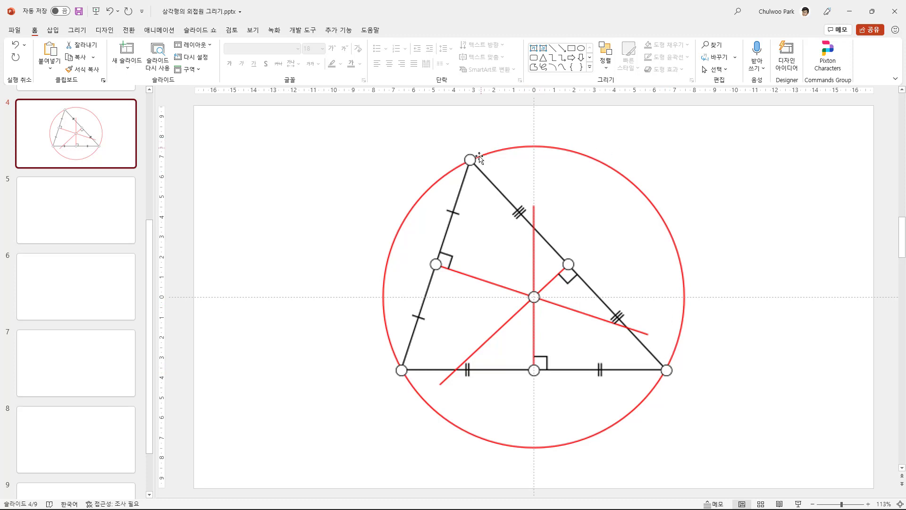
- Draw a triangle about 10.33 cm wide and 6.96 cm high on slide 5, shift its apex left and place it left of centre
left_click(71, 218)
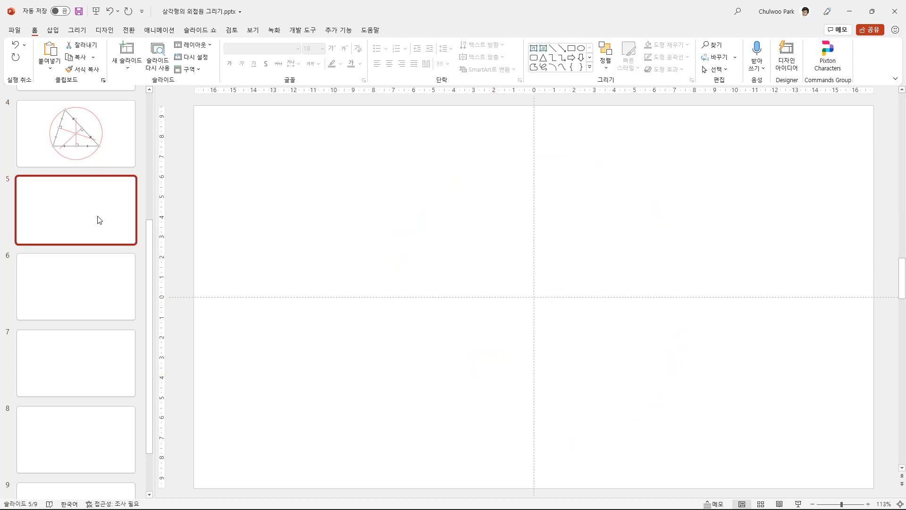
left_click(60, 30)
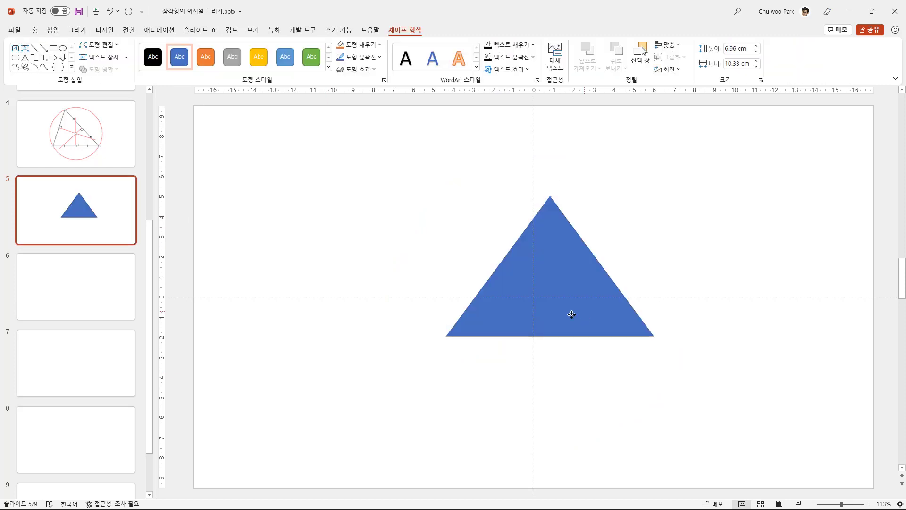
left_click_drag(570, 242, 513, 266)
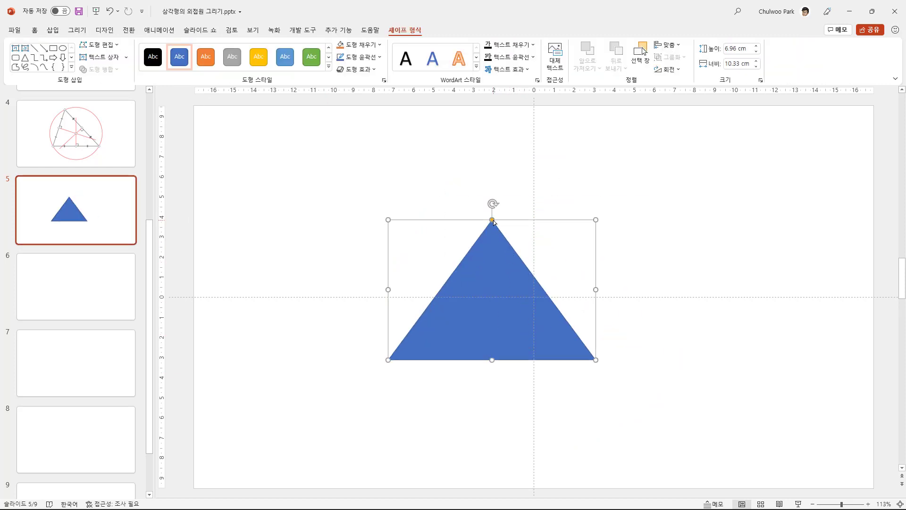
left_click_drag(491, 219, 447, 219)
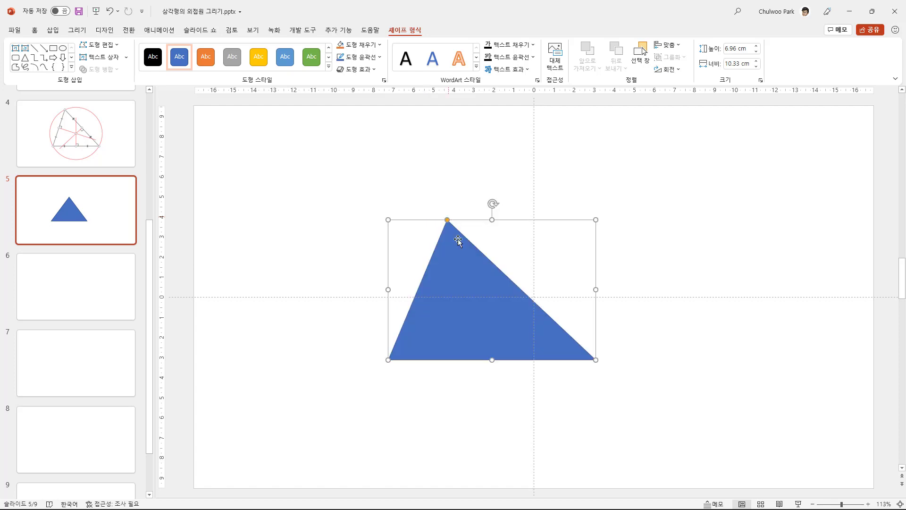
left_click_drag(477, 310, 433, 296)
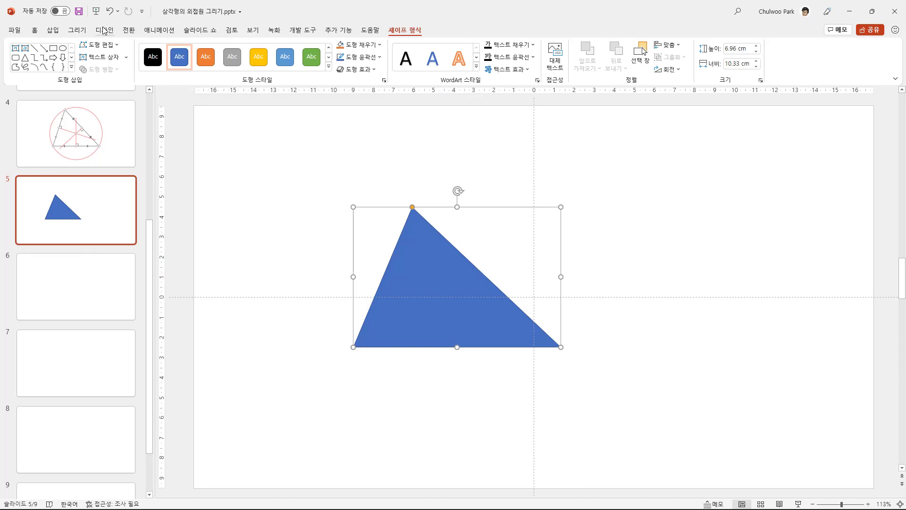
- Draw a circle about 8.26 cm in diameter and place it overlapping the right part of the triangle
left_click(53, 30)
left_click(189, 52)
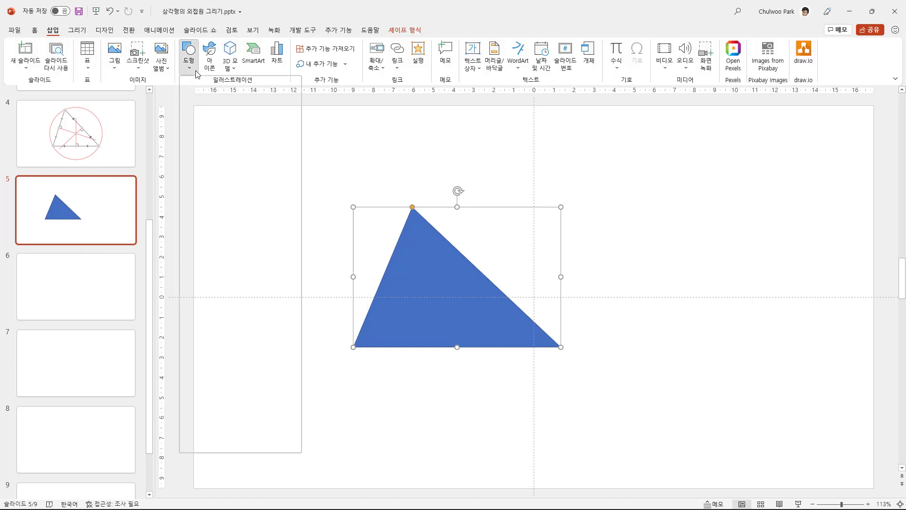
left_click(231, 94)
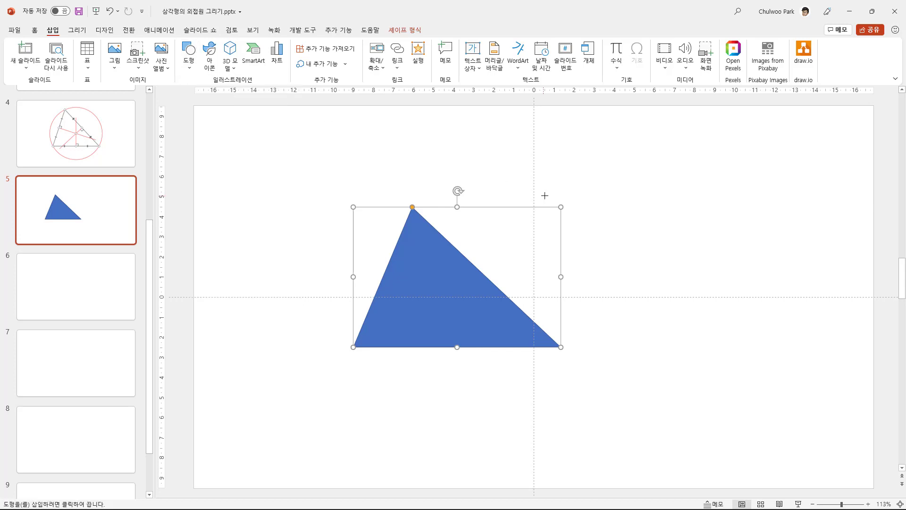
left_click_drag(556, 189, 679, 355)
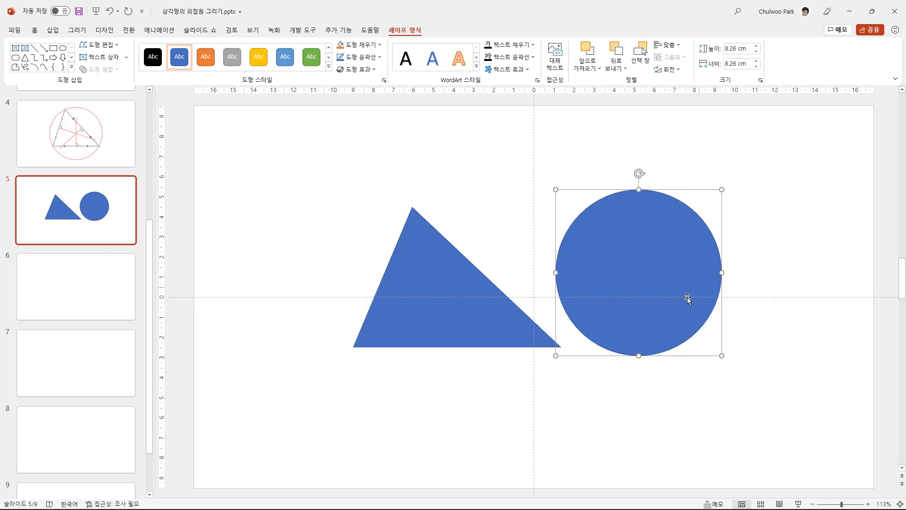
left_click(379, 44)
left_click(645, 252)
left_click_drag(643, 273, 540, 293)
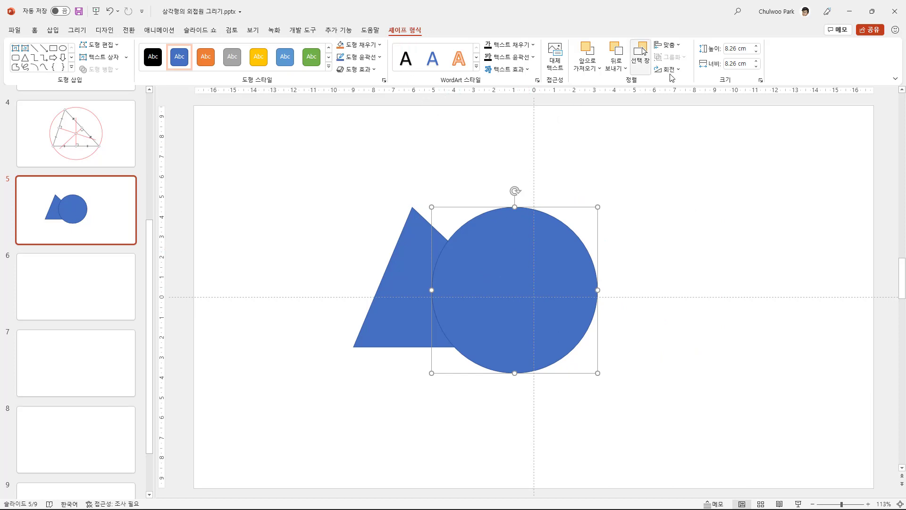
- Set the circle's fill transparency to 75%
left_click(760, 80)
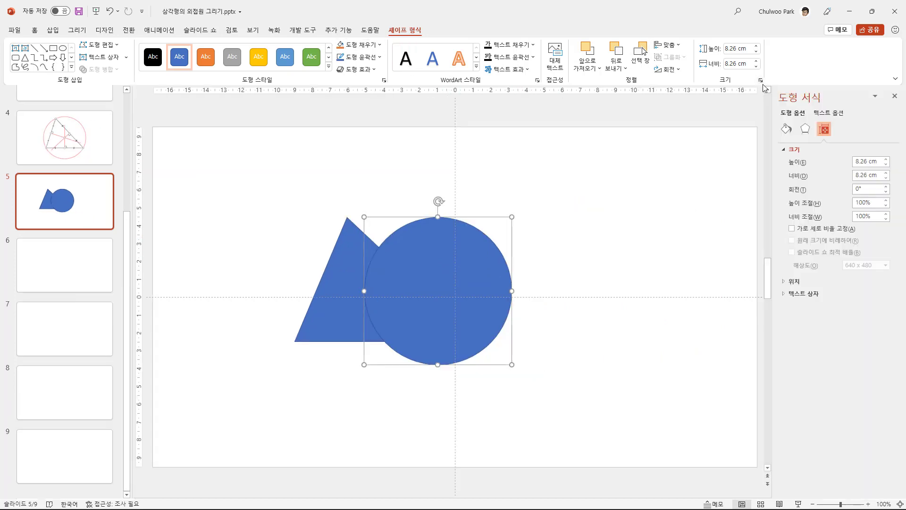
left_click(788, 130)
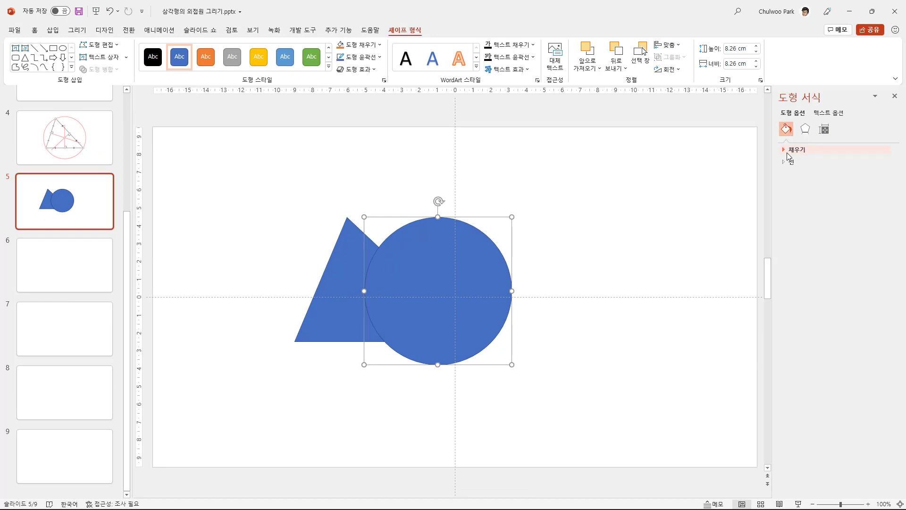
left_click(786, 151)
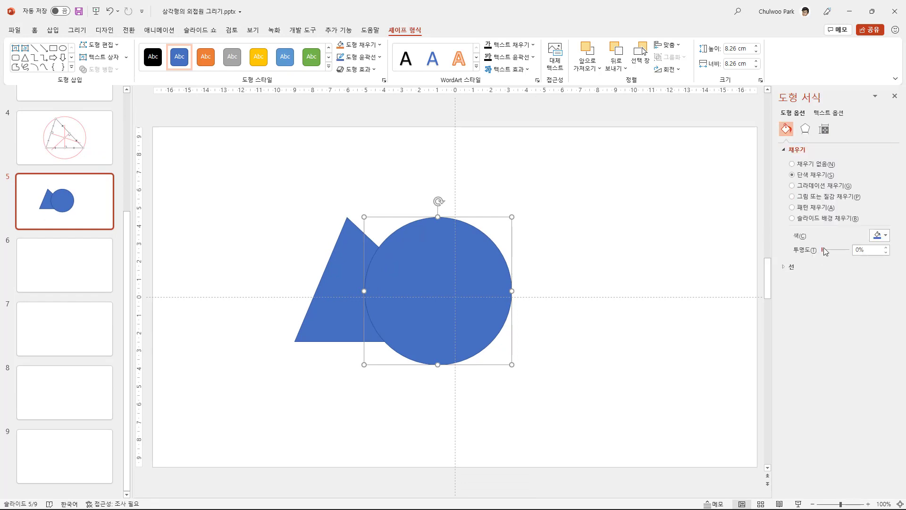
left_click_drag(823, 248, 843, 251)
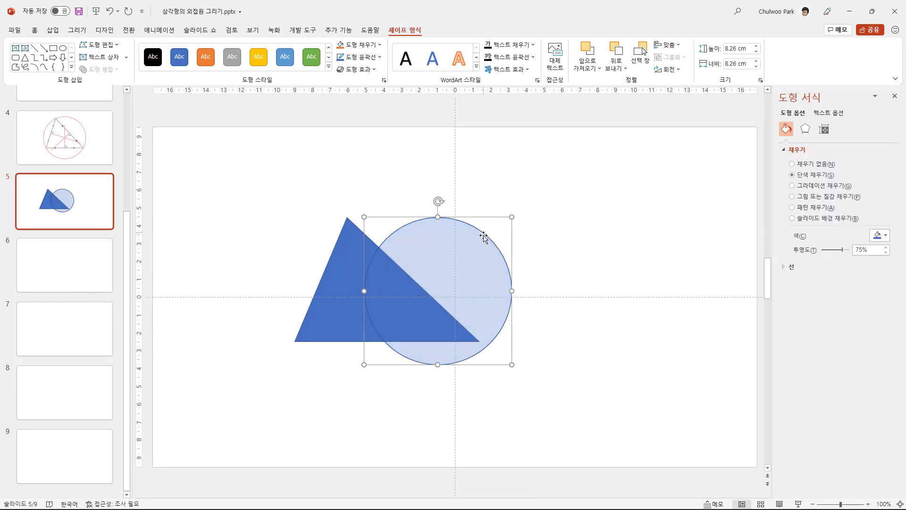
- Move and enlarge the circle to about 11.1 cm in diameter so it passes through the triangle's three vertices by eye
left_click_drag(476, 237, 397, 234)
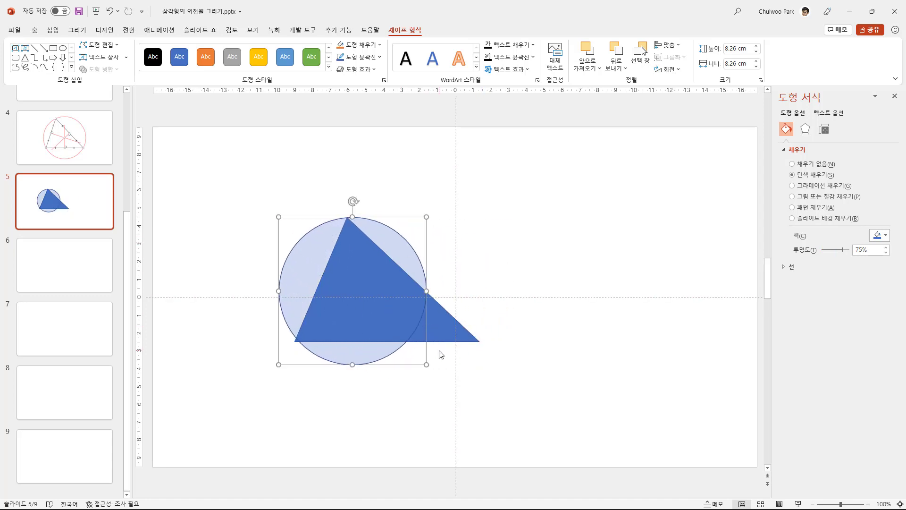
left_click_drag(426, 365, 469, 407)
mouse_move(372, 374)
left_mouse_down()
mouse_move(389, 358)
mouse_move(376, 358)
left_mouse_up()
left_click_drag(475, 398, 489, 409)
left_click_drag(489, 205, 483, 211)
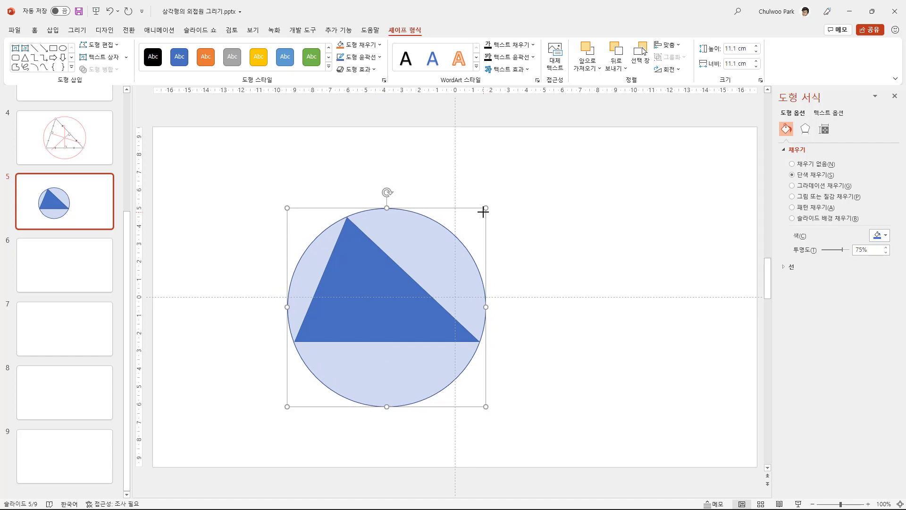
key("Up")
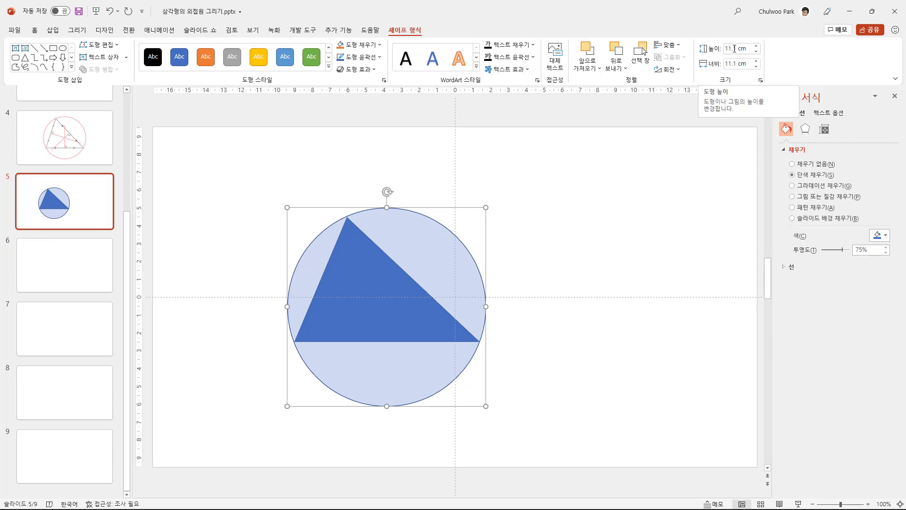
- Move the circle aside to the right of the triangle and copy the triangle onto slide 6
left_click(538, 275)
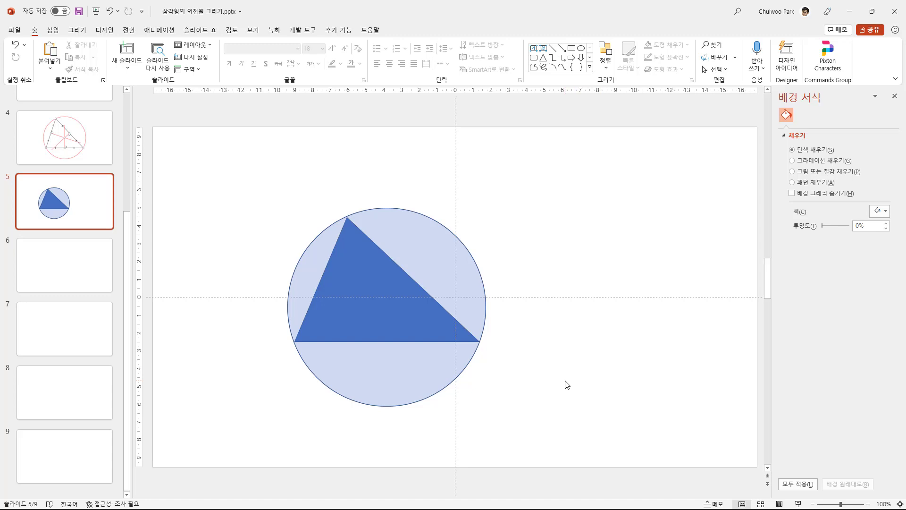
left_click(44, 250)
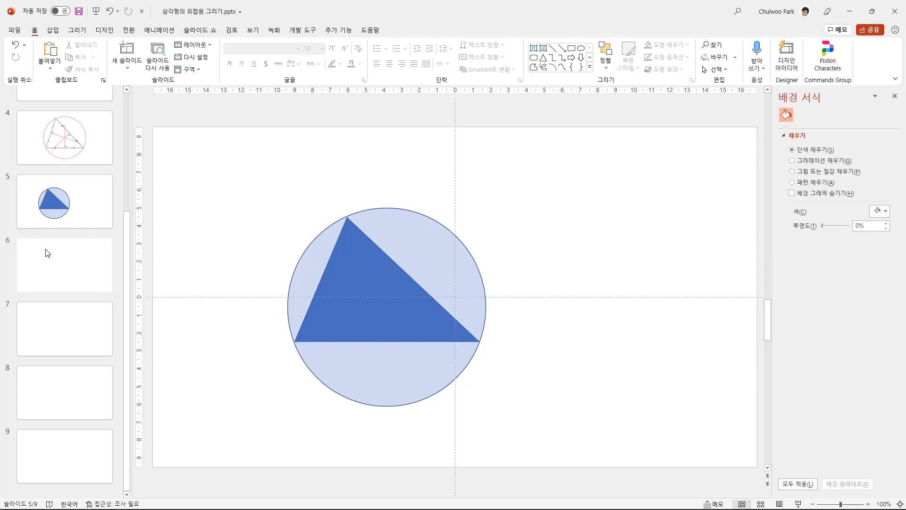
left_click(96, 197)
left_click(361, 310)
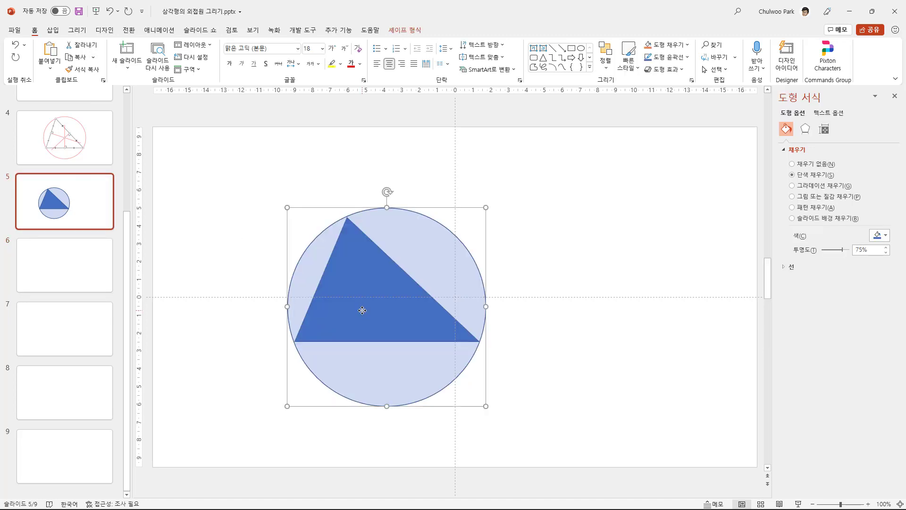
key("ctrl+z")
left_click(85, 260)
key("ctrl+v")
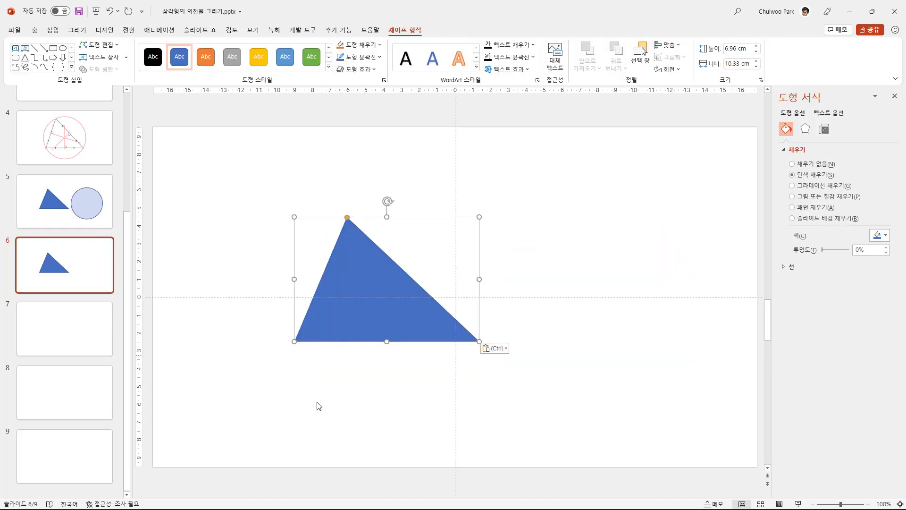
- Return to slide 6 after checking slide 5 and duplicate it as slide 7
left_click(81, 202)
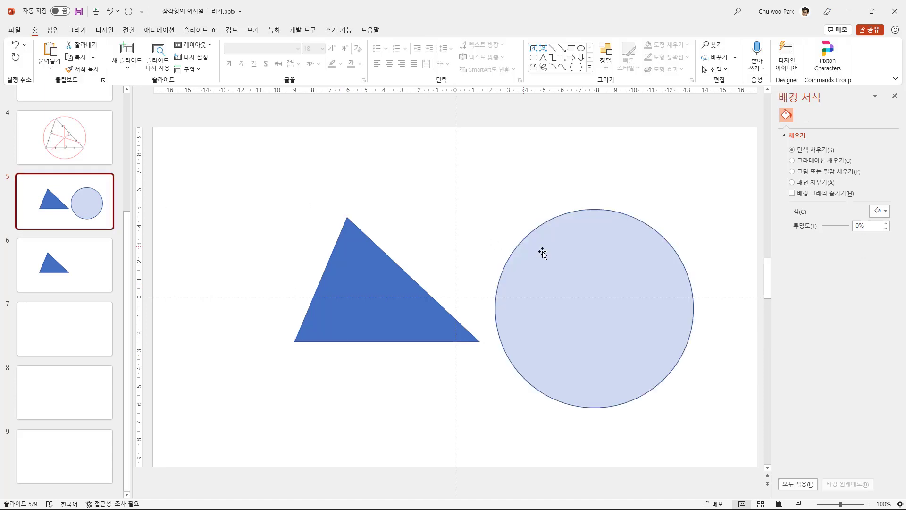
left_click(644, 222)
left_click(75, 257)
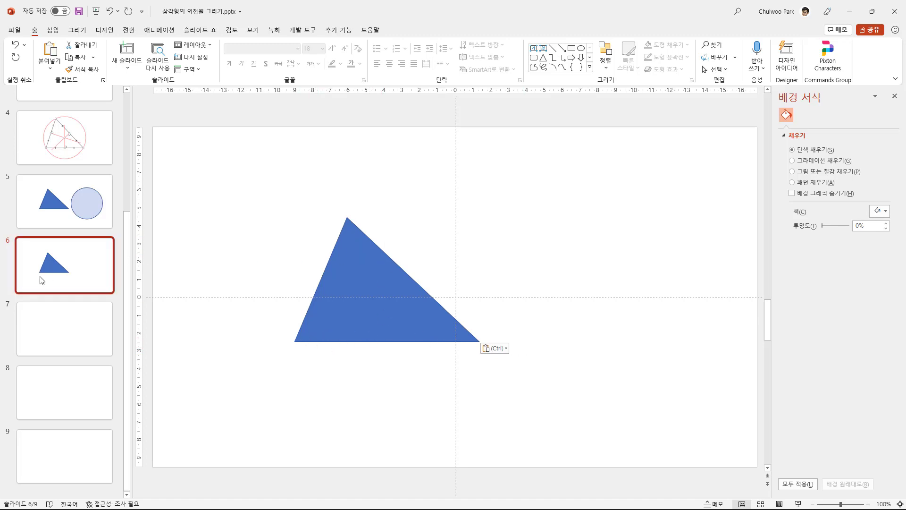
key("ctrl+d")
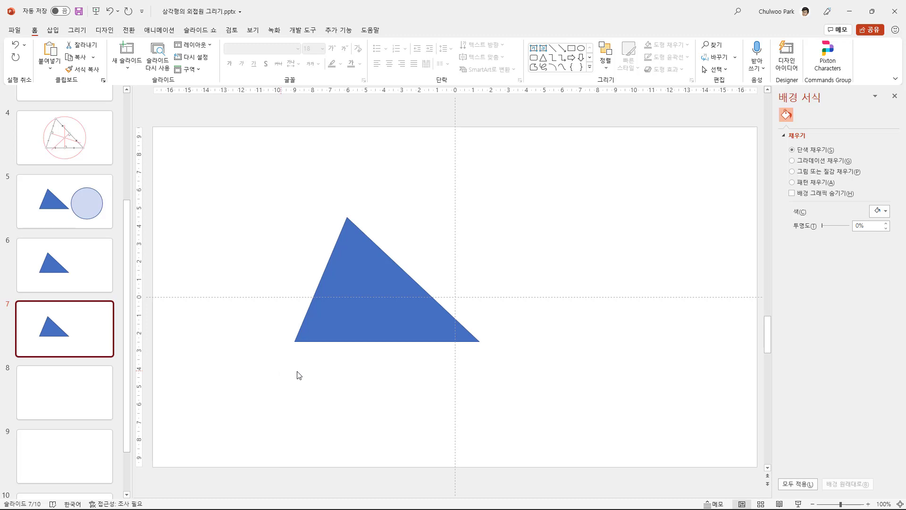
- Draw a rectangle on slide 7 and place it directly below the triangle, centred against its base
left_click(53, 30)
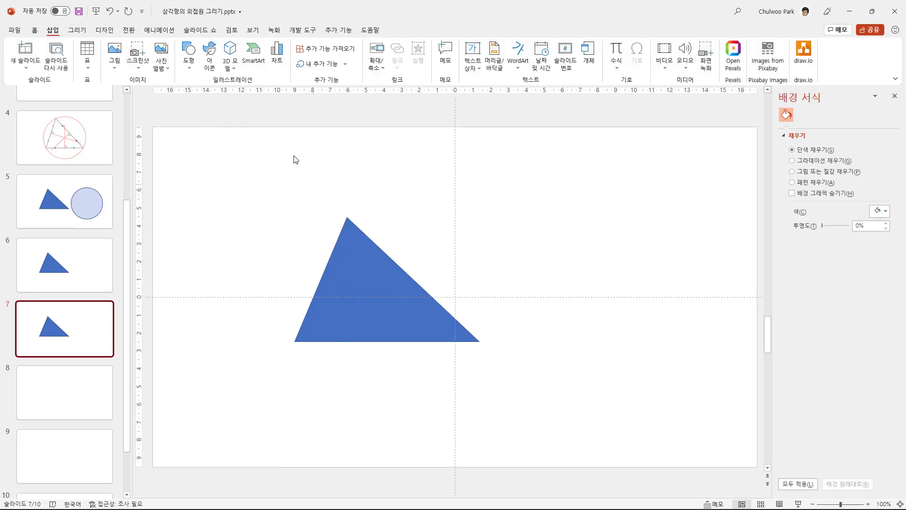
left_click(191, 66)
left_click(220, 96)
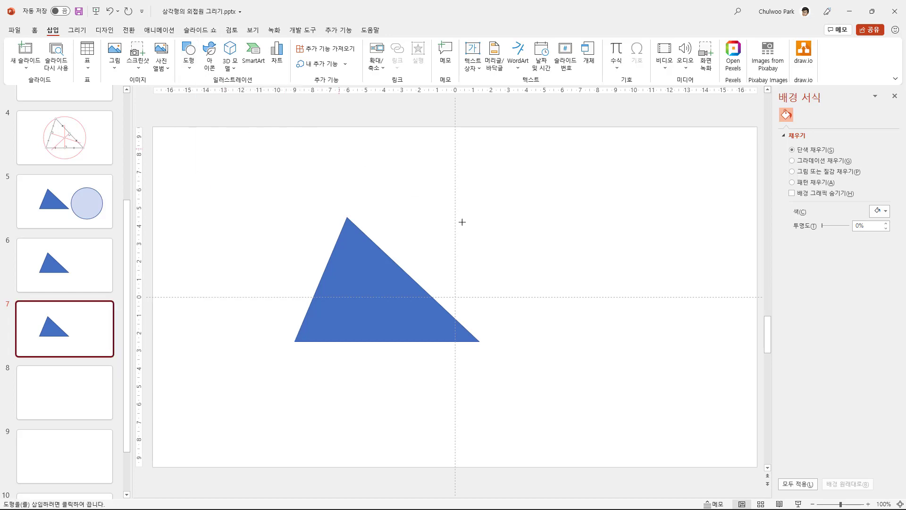
left_click_drag(485, 242, 616, 378)
left_click_drag(579, 327, 417, 421)
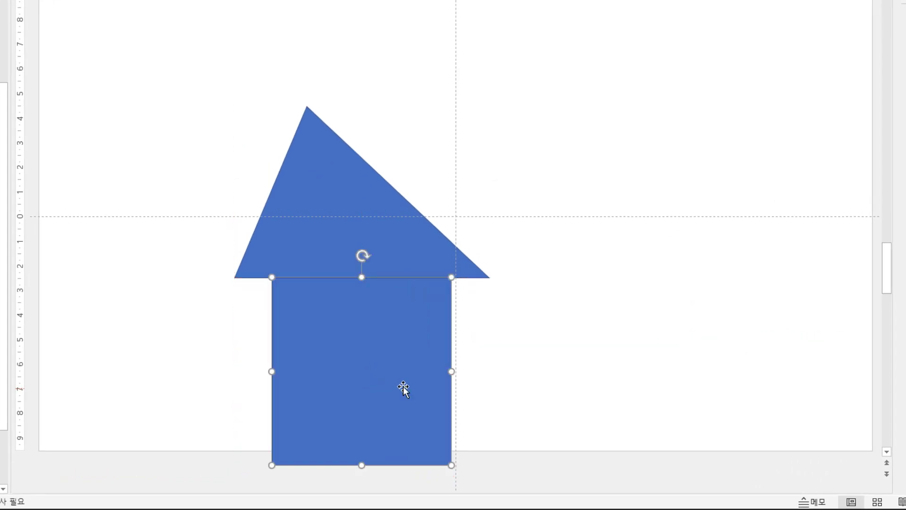
- Fit the rectangle between the triangle's left corner and base midpoint, about 5.16 cm wide and 5.66 cm high
left_click(384, 228)
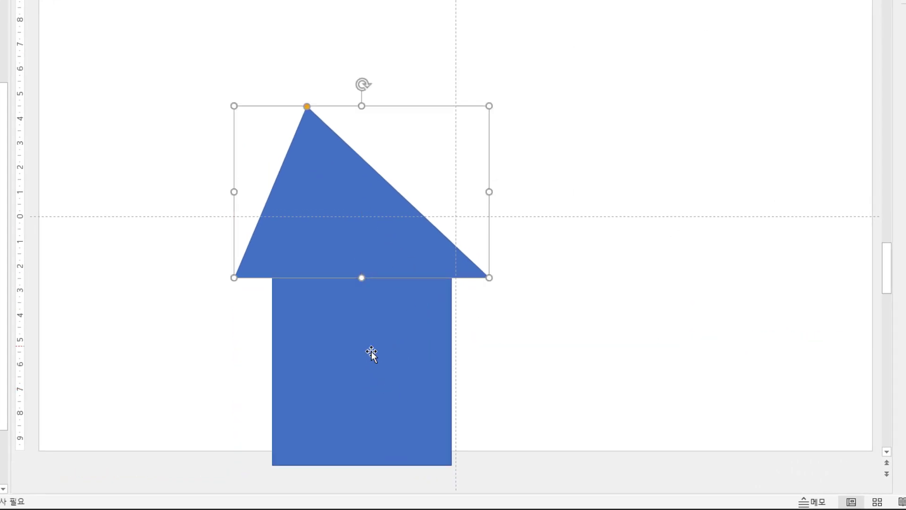
left_click_drag(400, 347, 365, 346)
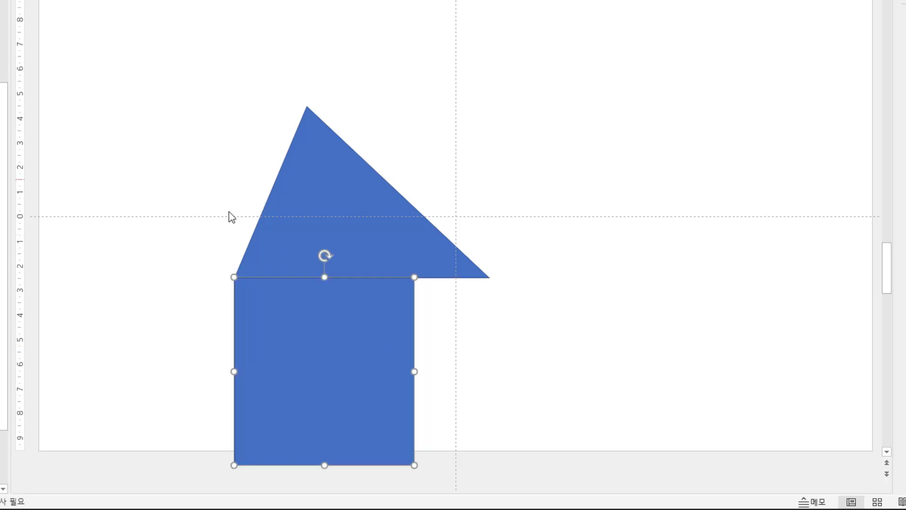
left_click_drag(298, 359, 274, 357)
left_click_drag(414, 371, 327, 332)
left_click(377, 248)
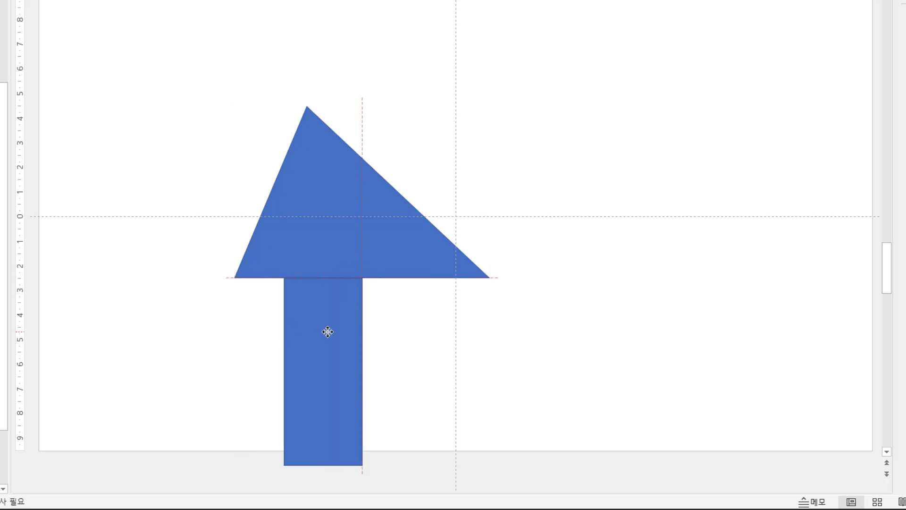
left_click_drag(327, 332, 327, 331)
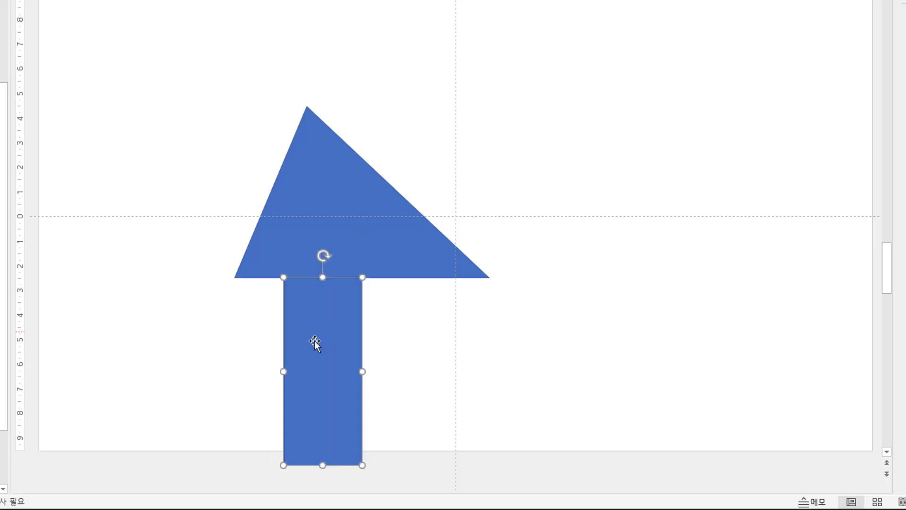
left_click_drag(284, 371, 234, 369)
left_click_drag(298, 464, 293, 418)
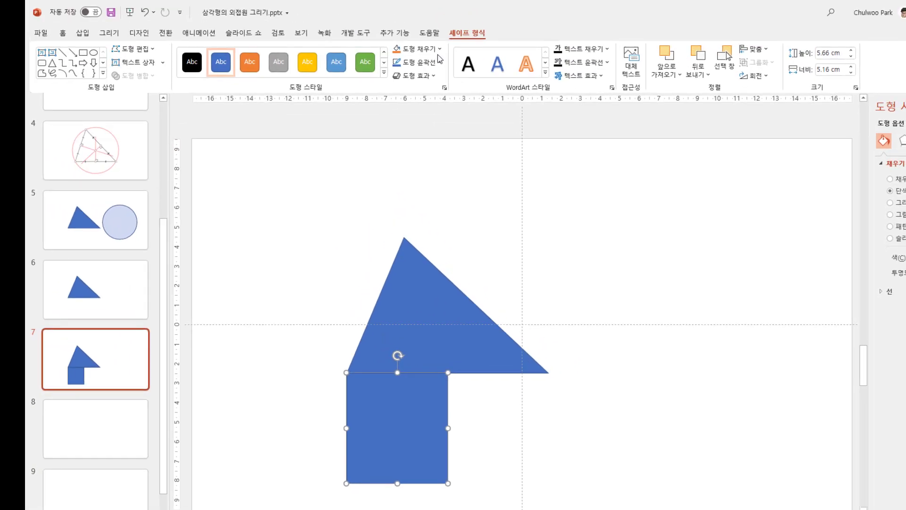
- Fill the rectangle with yellow and make the fill semi-transparent
left_click(415, 49)
left_click(422, 148)
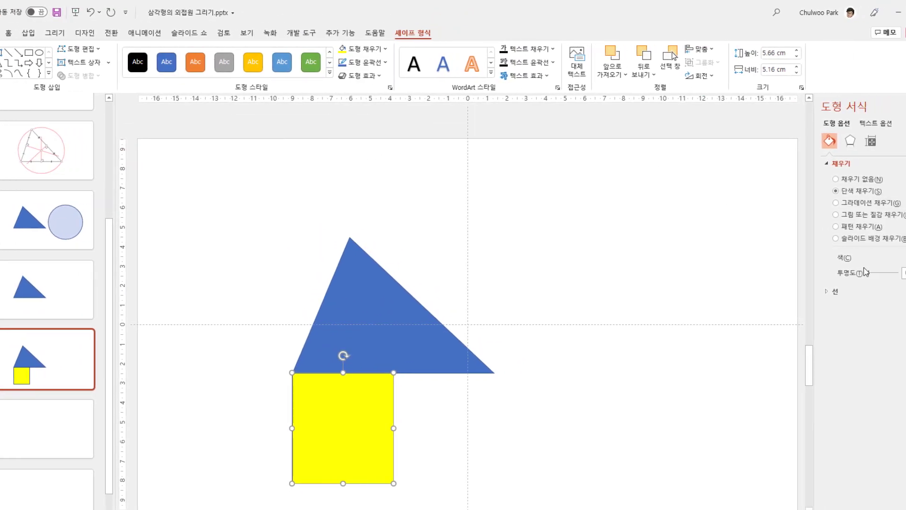
left_click_drag(818, 278, 833, 276)
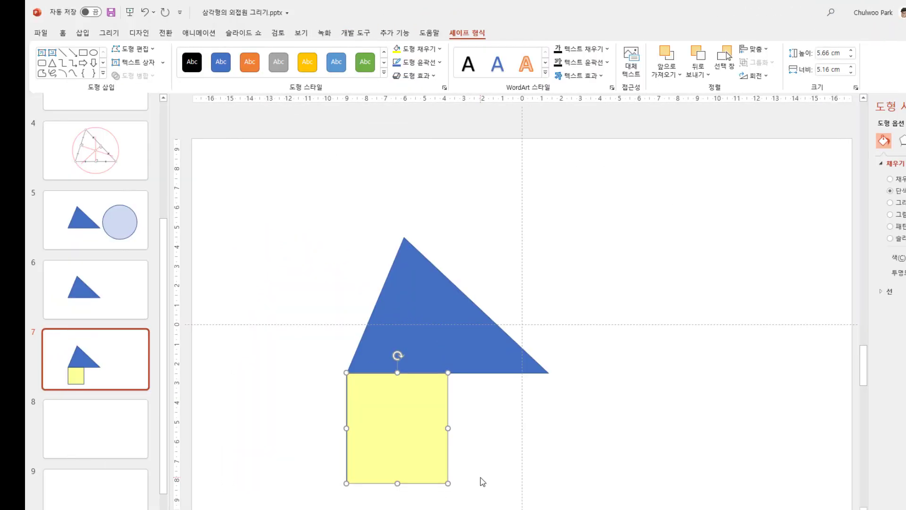
- Move the rectangle up over the triangle's left half and stretch it to the apex height, 6.96 cm
left_click_drag(417, 440, 417, 330)
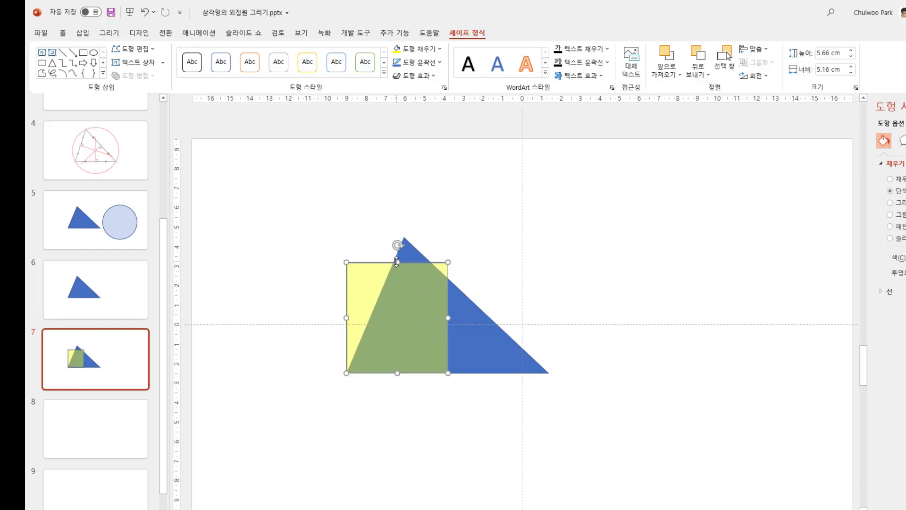
mouse_move(397, 263)
left_mouse_down()
mouse_move(399, 240)
mouse_move(403, 246)
left_mouse_up()
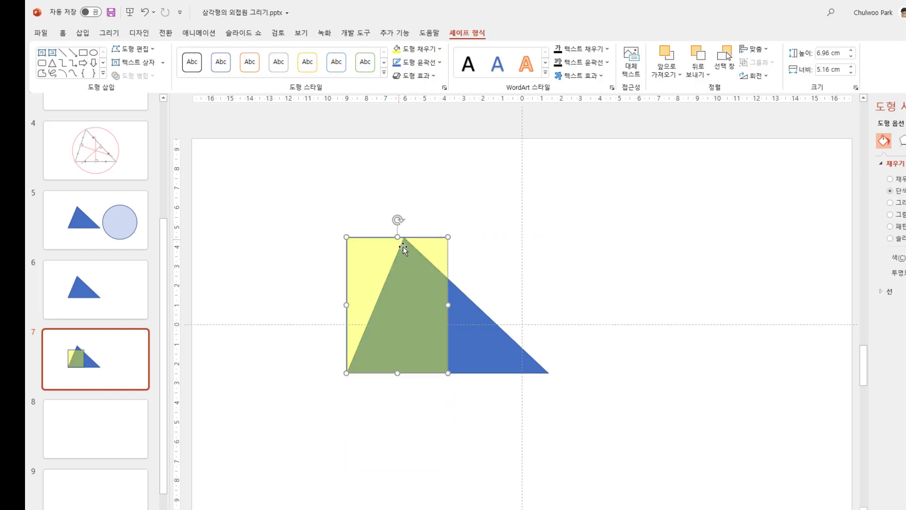
- Paste the right-angled triangle piece onto slide 6 and align it inside the big triangle, from the base midpoint to the right corner
left_click(375, 402)
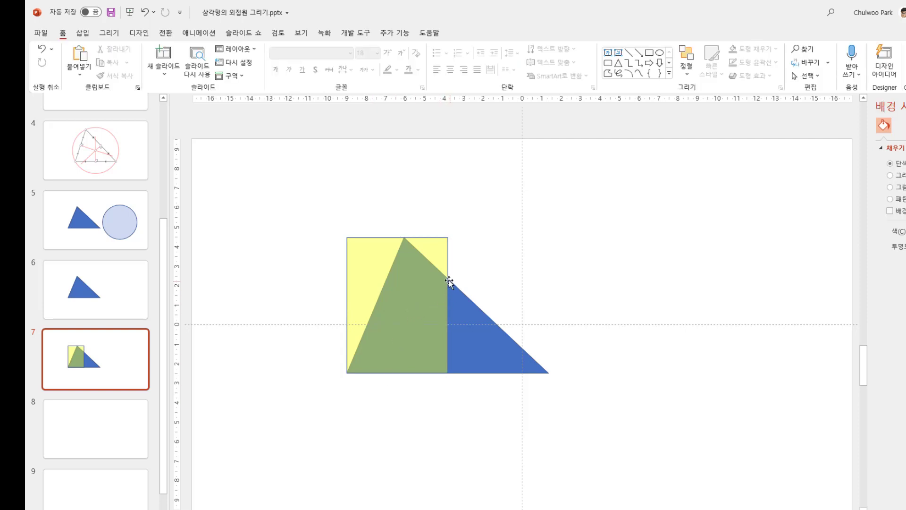
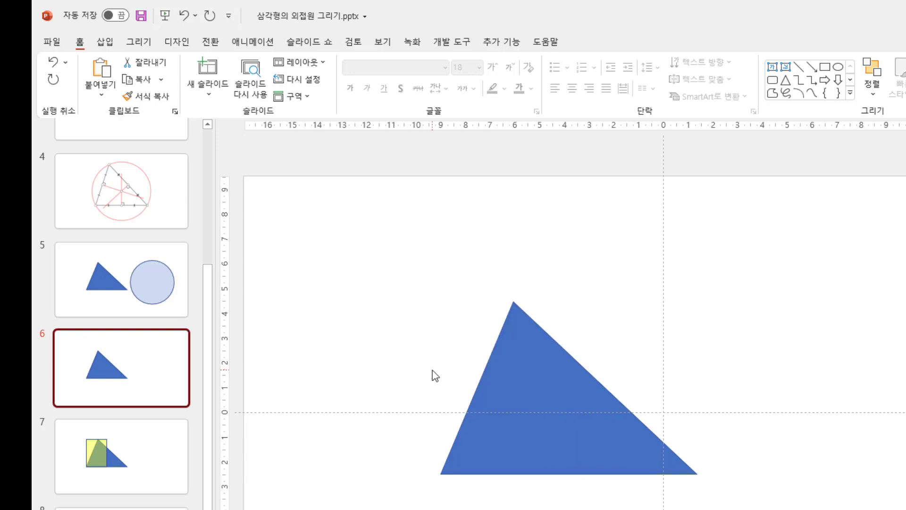
key("ctrl+v")
key("Escape")
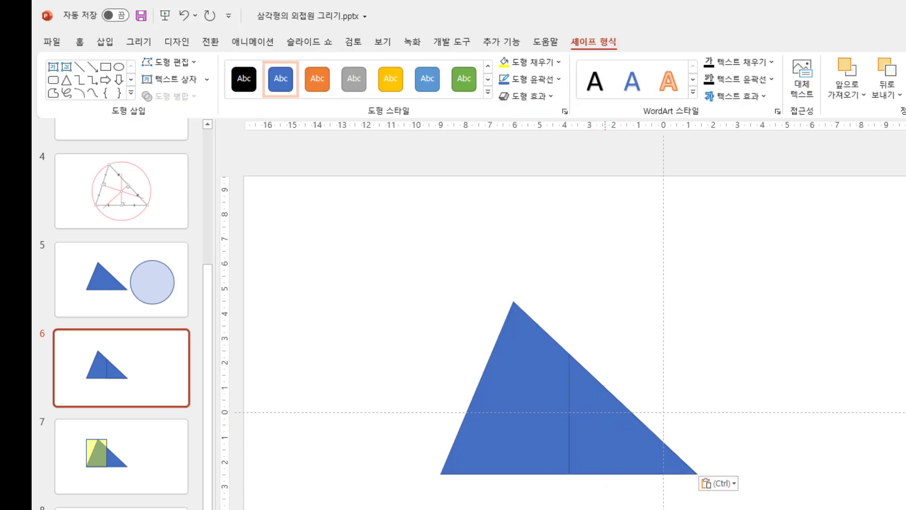
left_click_drag(658, 434, 844, 445)
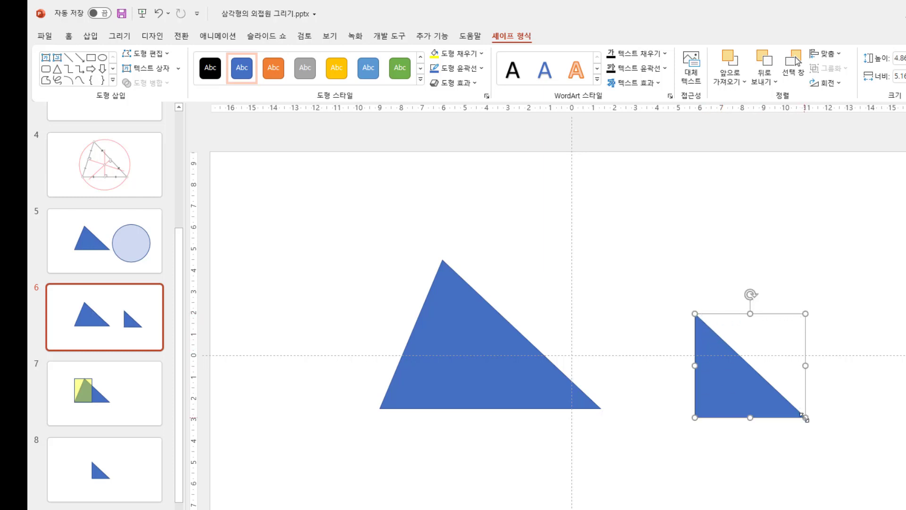
left_click_drag(732, 396, 530, 386)
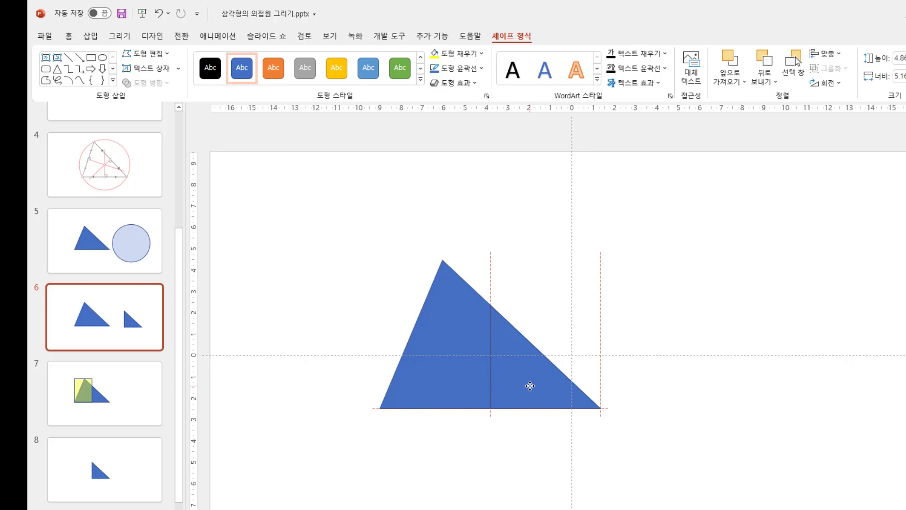
left_click_drag(530, 386, 529, 385)
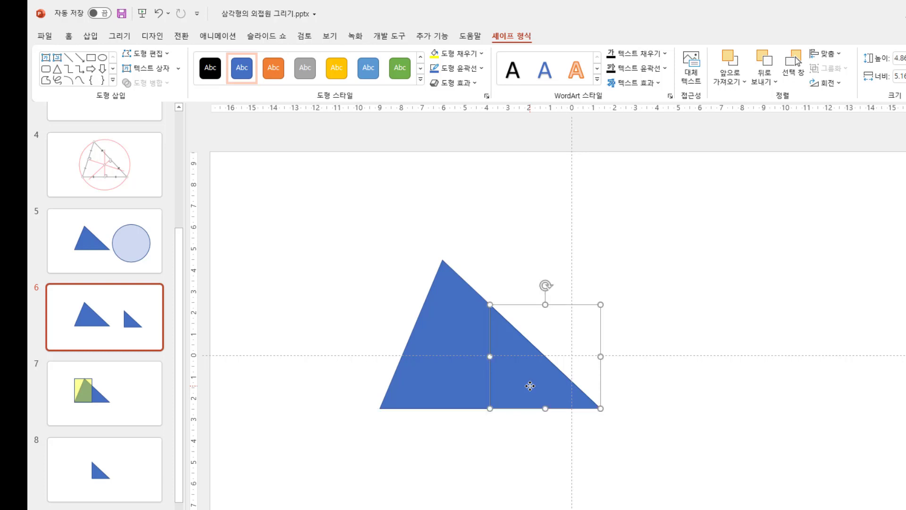
left_click(673, 473)
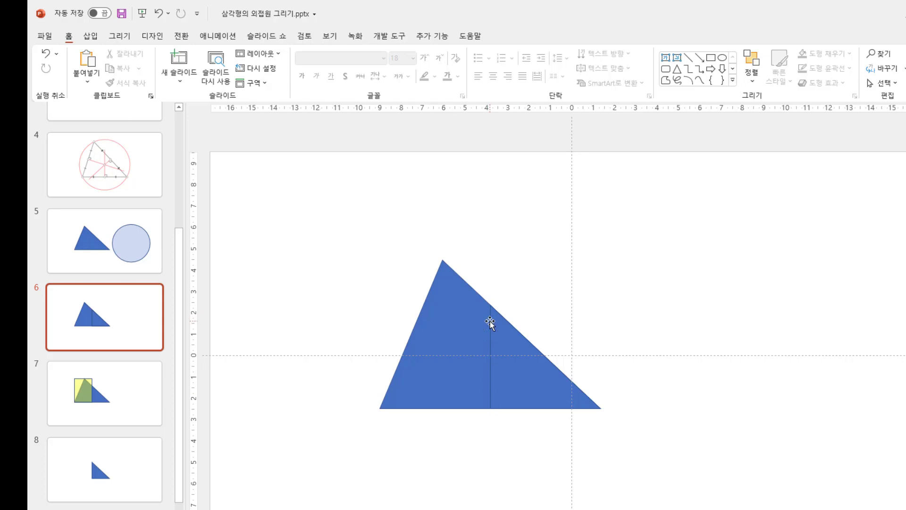
- Duplicate slide 6 and reorder the copy so that it becomes slide 9
left_click(117, 313)
key("ctrl+d")
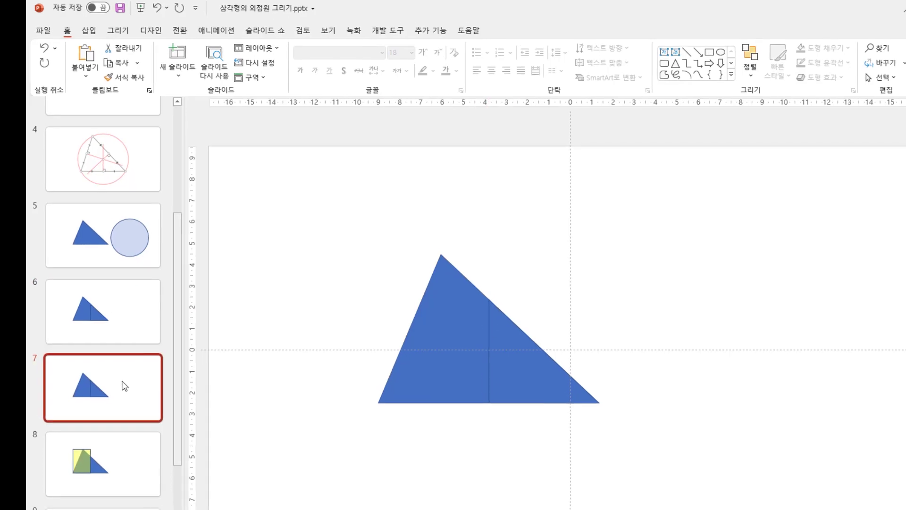
left_click_drag(121, 384, 129, 509)
left_click_drag(101, 455, 100, 425)
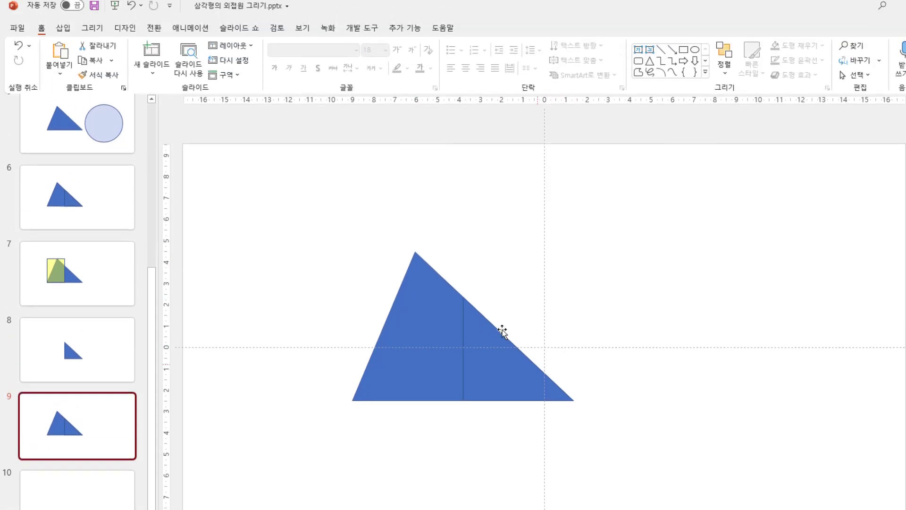
- Draw an orange line on slide 9 connecting the big triangle's apex to its right corner
left_click(62, 36)
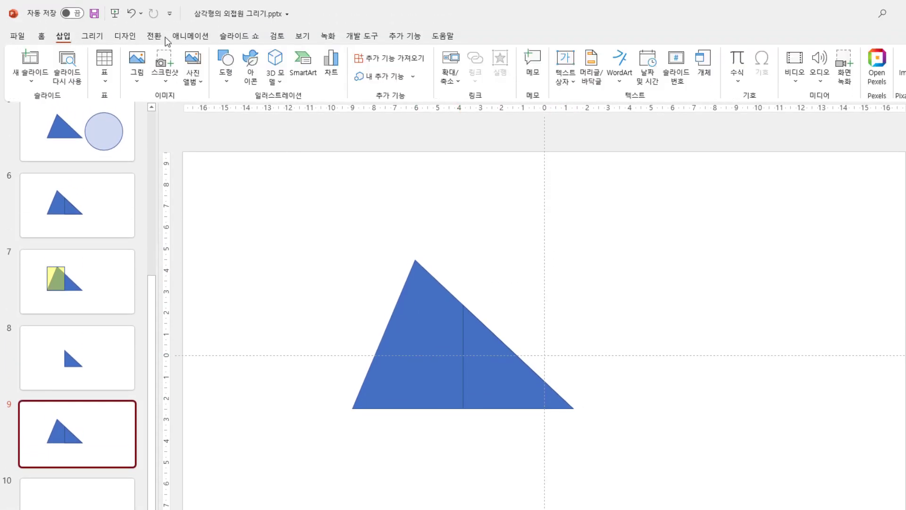
left_click(226, 81)
left_click(244, 112)
left_click_drag(454, 211, 631, 324)
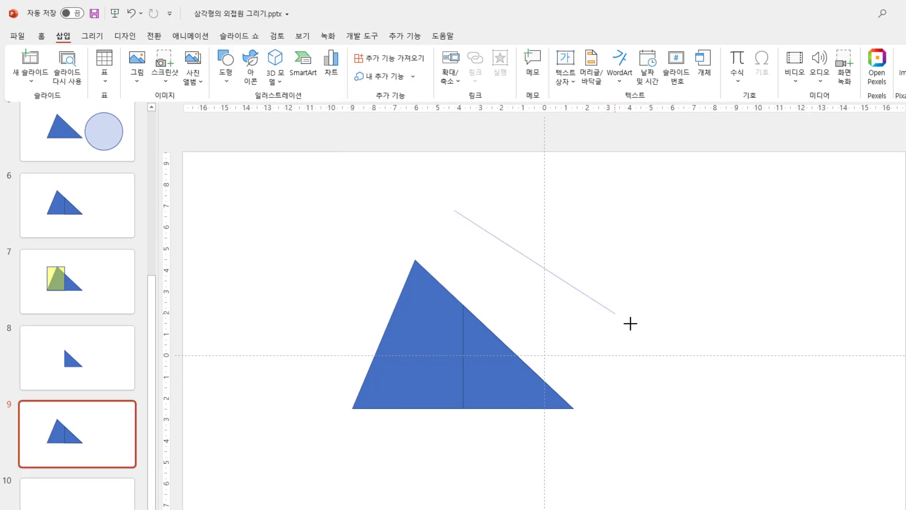
left_click(246, 74)
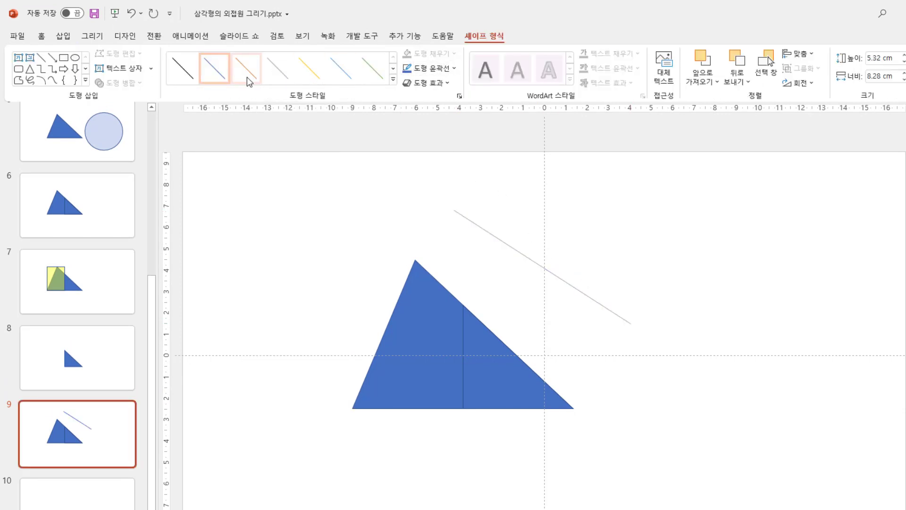
left_click_drag(454, 210, 415, 260)
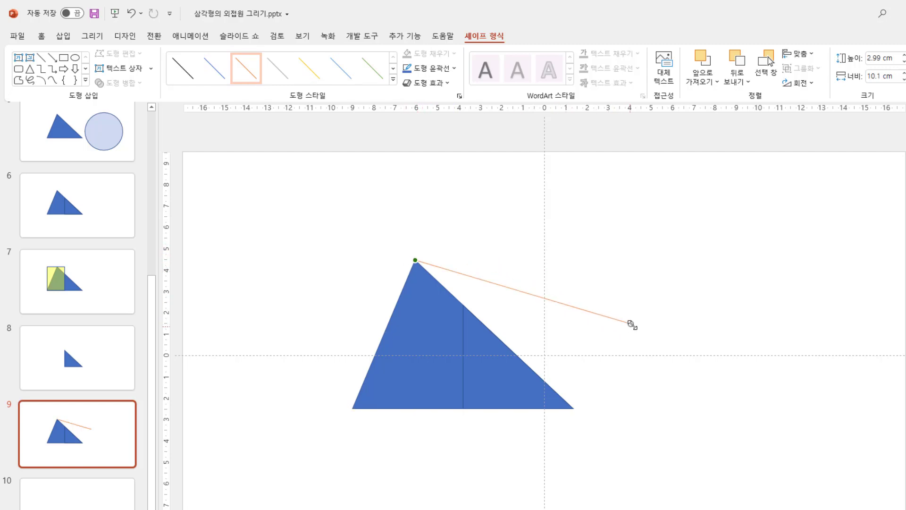
left_click_drag(630, 324, 573, 408)
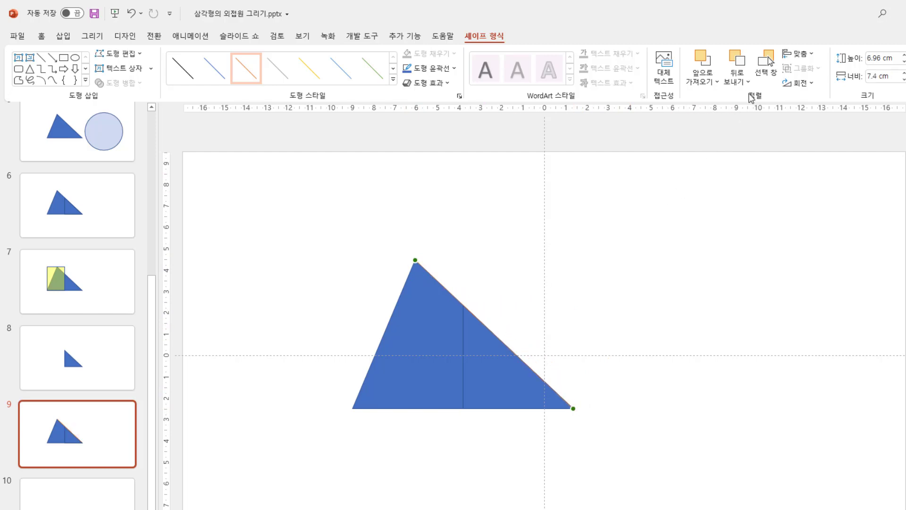
- Rotate the orange line 90° to the right, move it clear of the triangle and delete it
left_click(816, 89)
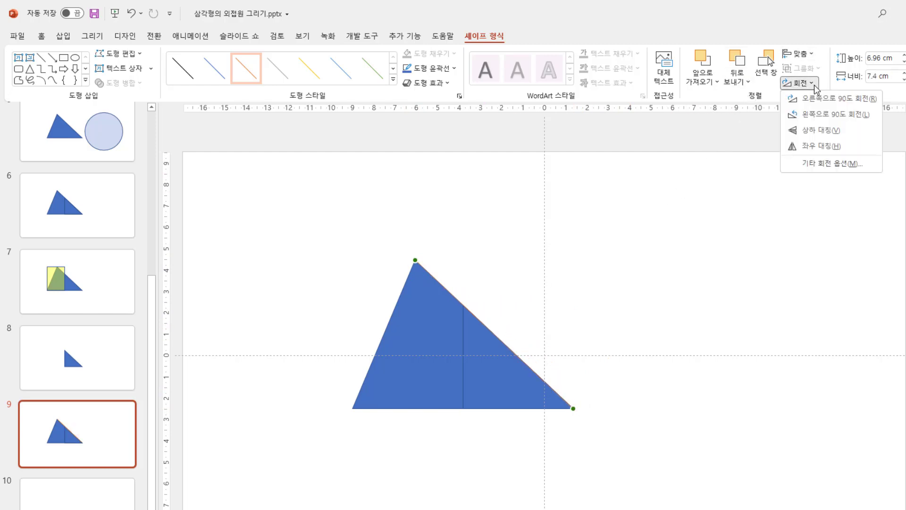
left_click(819, 101)
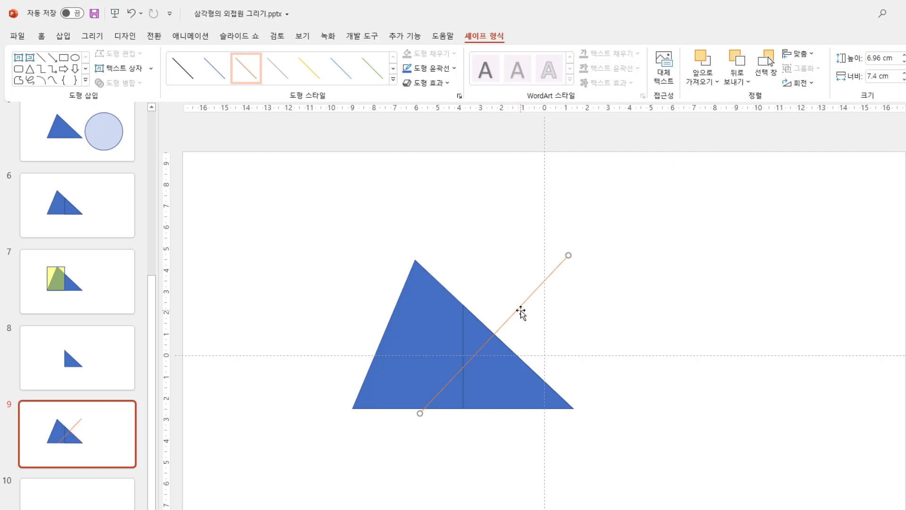
left_click_drag(521, 311, 740, 255)
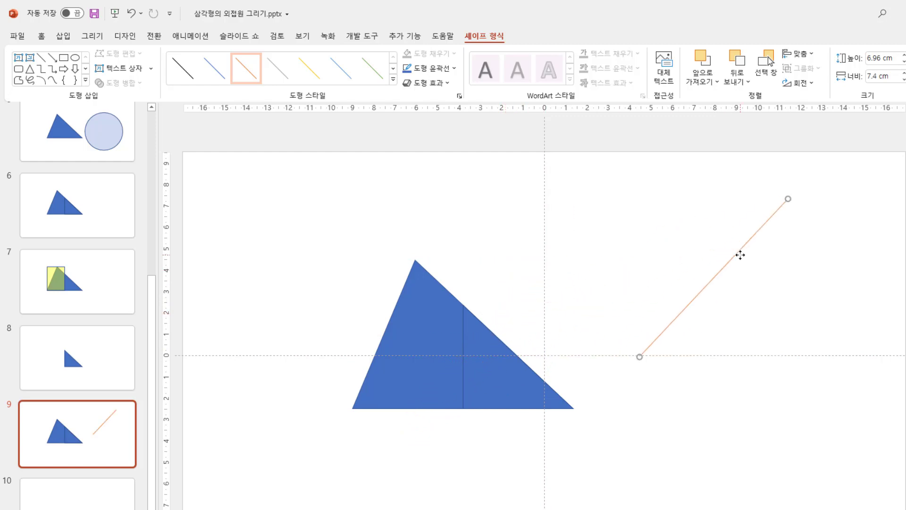
key("Delete")
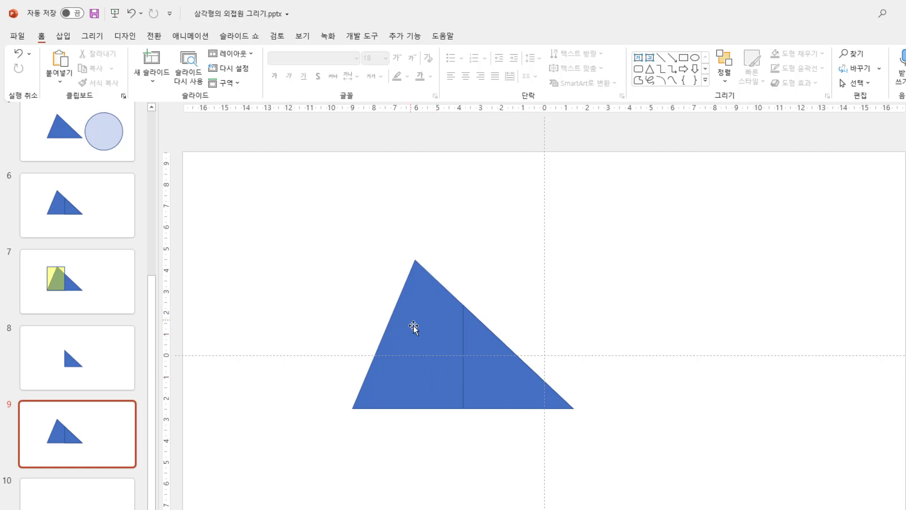
- Copy the big triangle to the right of the original at the same height
left_click(415, 365)
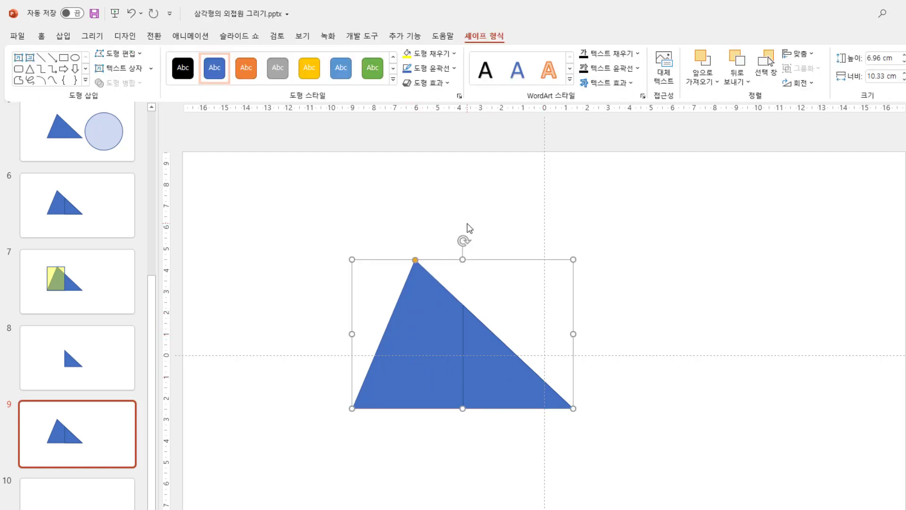
left_click_drag(443, 359, 704, 355)
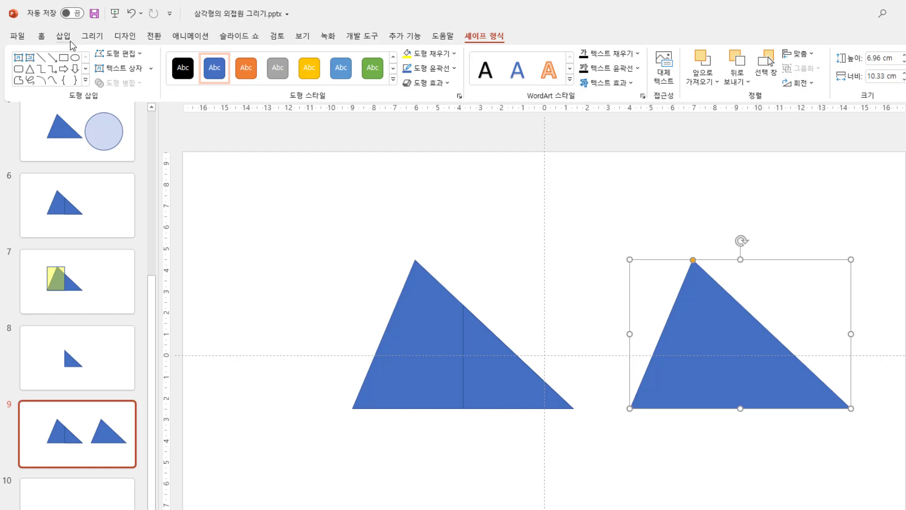
- Draw a rectangle about 4.4 cm wide and 8.28 cm high between the triangles and fill it with light orange at 60% transparency
left_click(64, 57)
left_click_drag(573, 290, 666, 466)
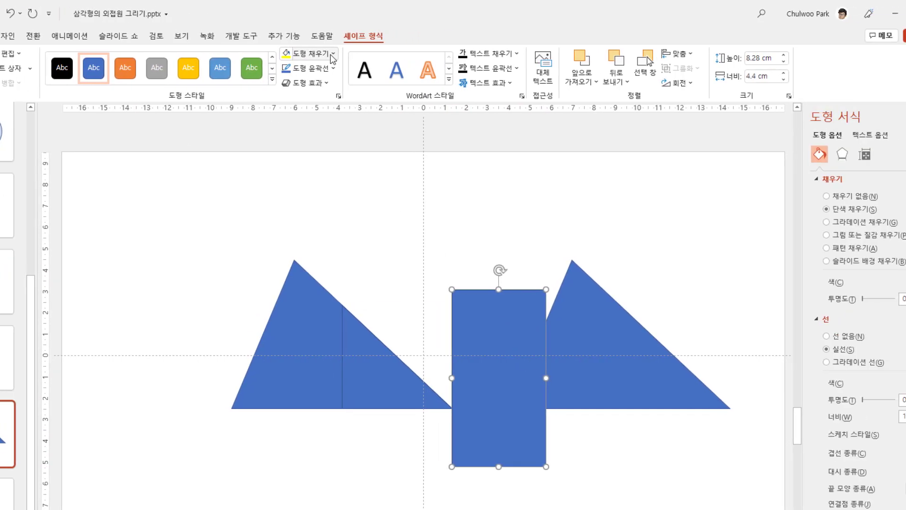
left_click(454, 53)
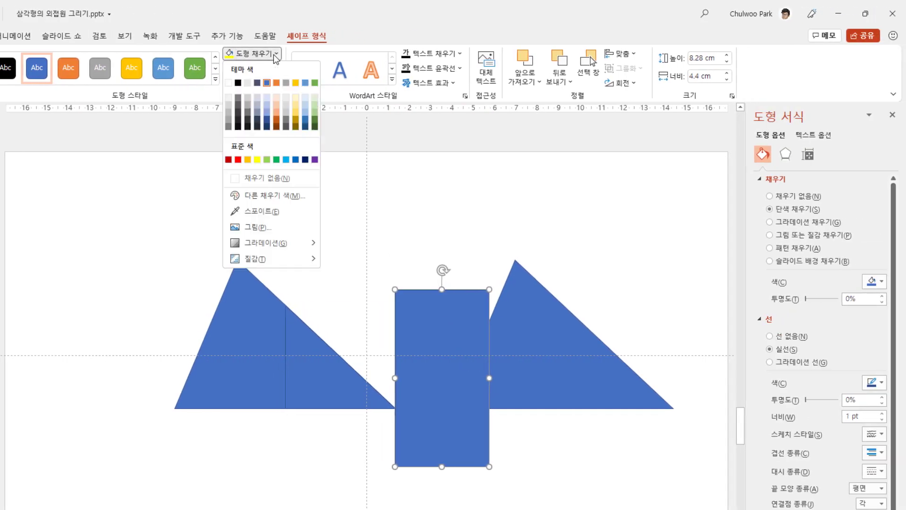
left_click(278, 100)
left_click_drag(806, 298, 825, 298)
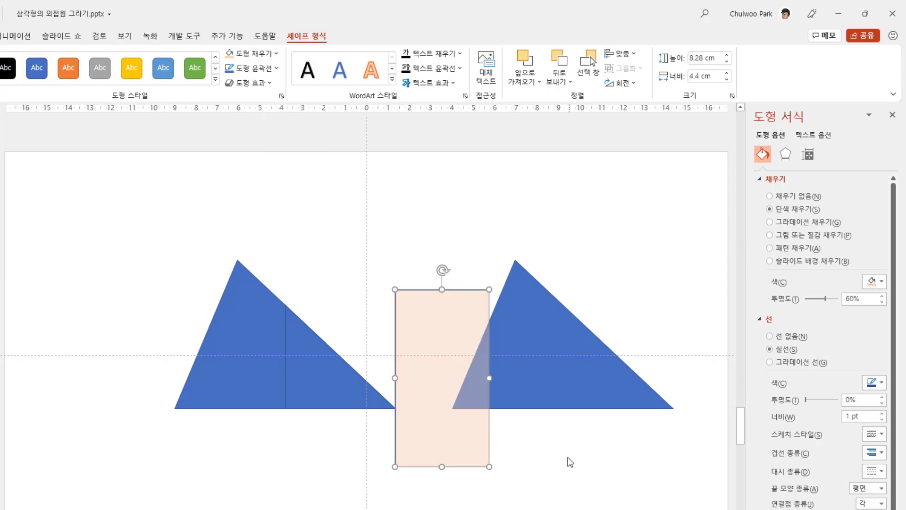
- Try to line up the rectangle's left edge with the copied triangle's apex by moving it over the triangle
left_click(570, 461)
left_click(477, 449)
left_click_drag(451, 438, 600, 390)
left_click_drag(592, 299, 558, 301)
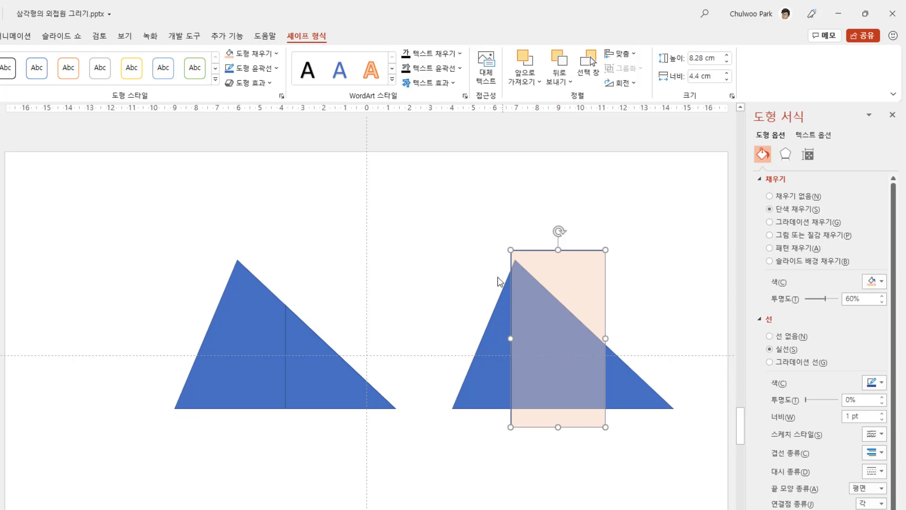
left_click_drag(539, 265, 587, 267)
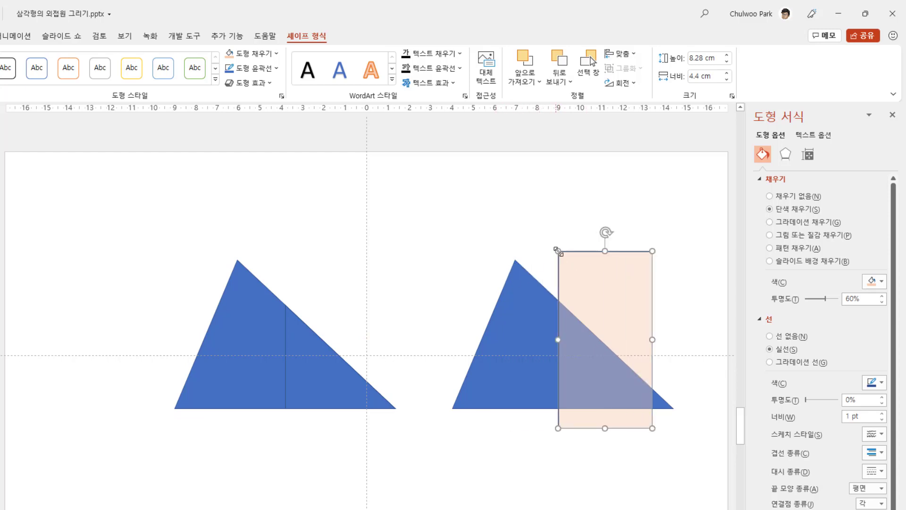
- Draw a yellow line from the copied triangle's apex straight down to its base, 6.96 cm high and 0 cm wide
mouse_move(576, 274)
left_mouse_down()
mouse_move(541, 273)
mouse_move(590, 271)
mouse_move(556, 325)
mouse_move(561, 340)
left_mouse_up()
left_click(9, 57)
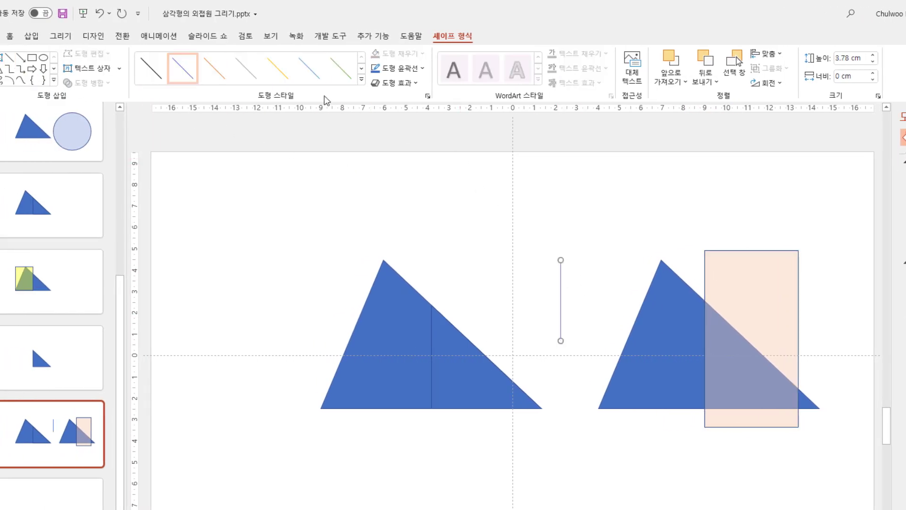
left_click(275, 68)
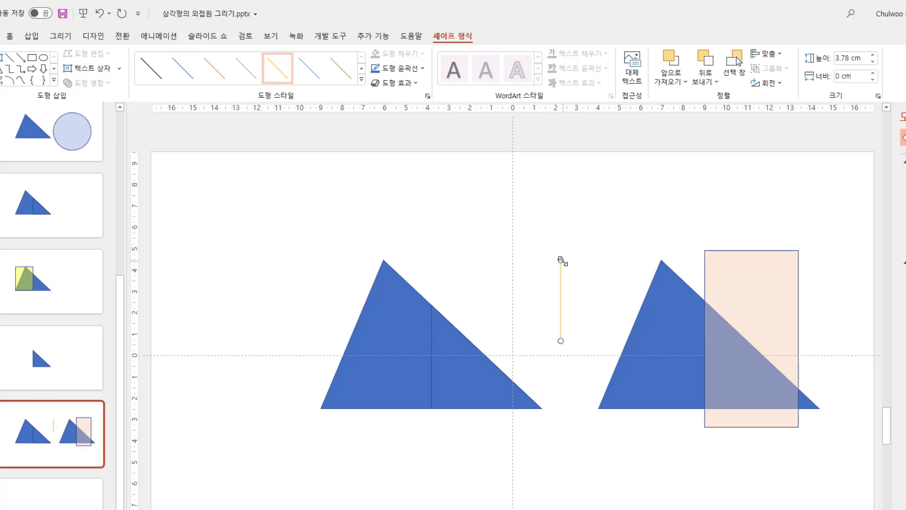
left_click_drag(561, 261, 661, 260)
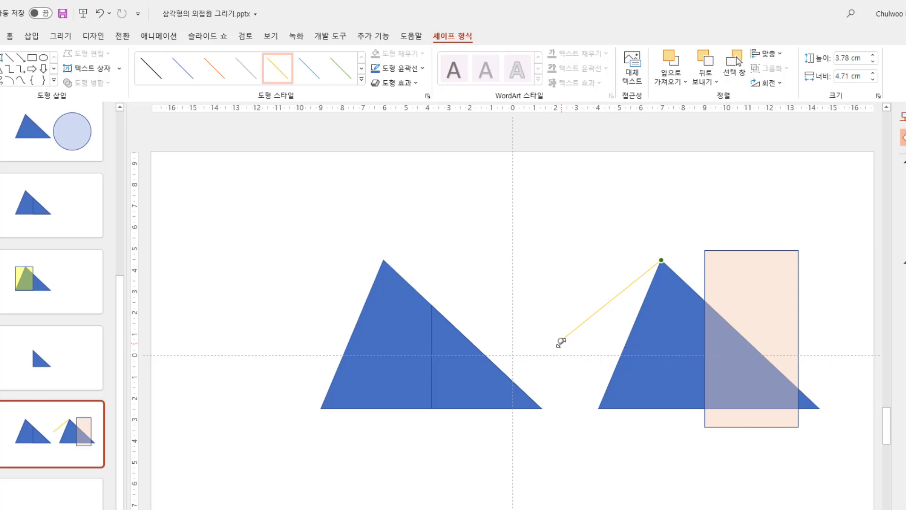
left_click_drag(561, 343, 660, 408)
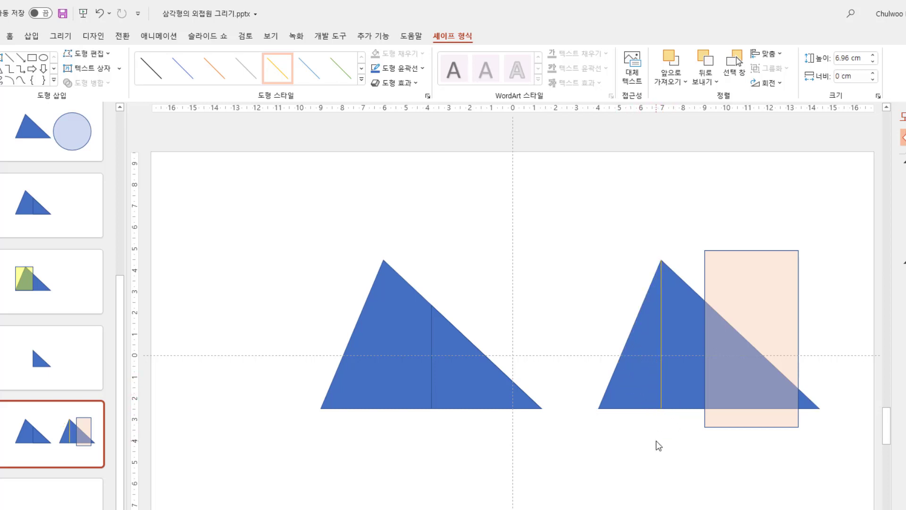
left_click(658, 445)
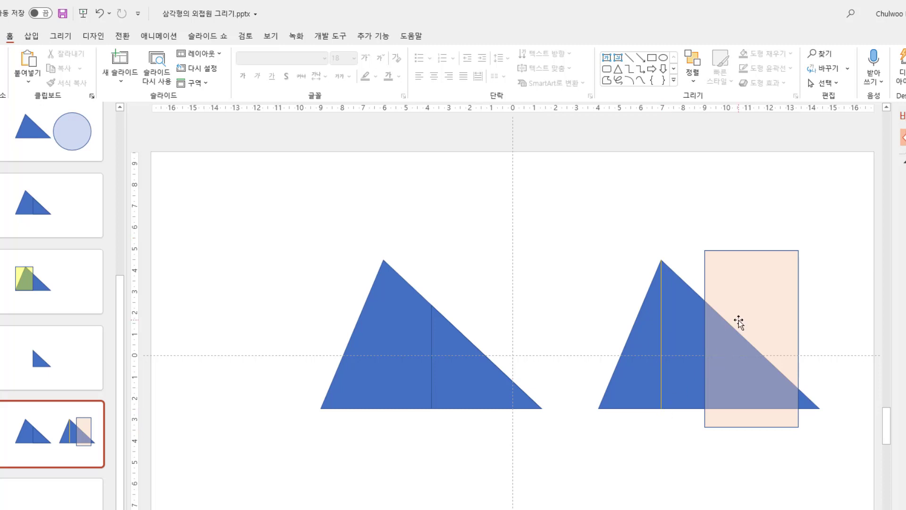
- Fit the rectangle between the yellow line and the copied triangle's right corner, 6.96 by 7.36 cm, and move it above the gap between the triangles
left_click(758, 303)
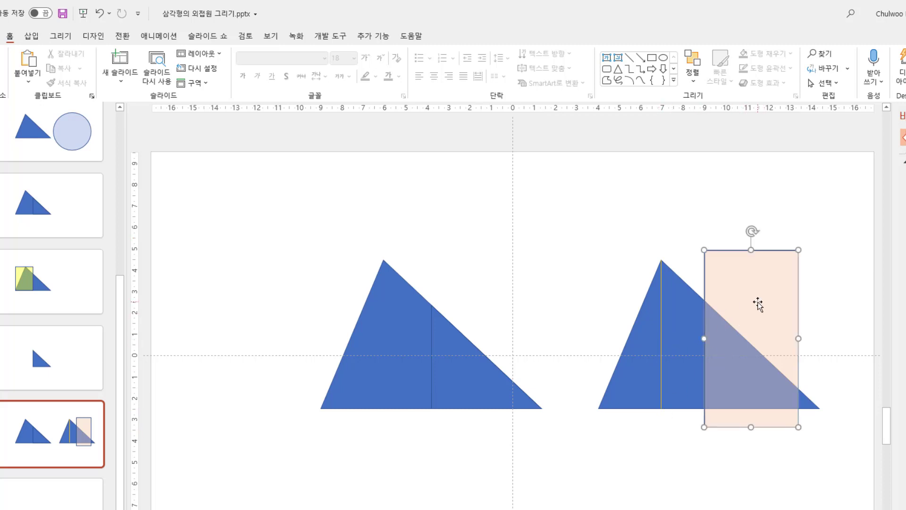
left_click_drag(760, 305, 718, 302)
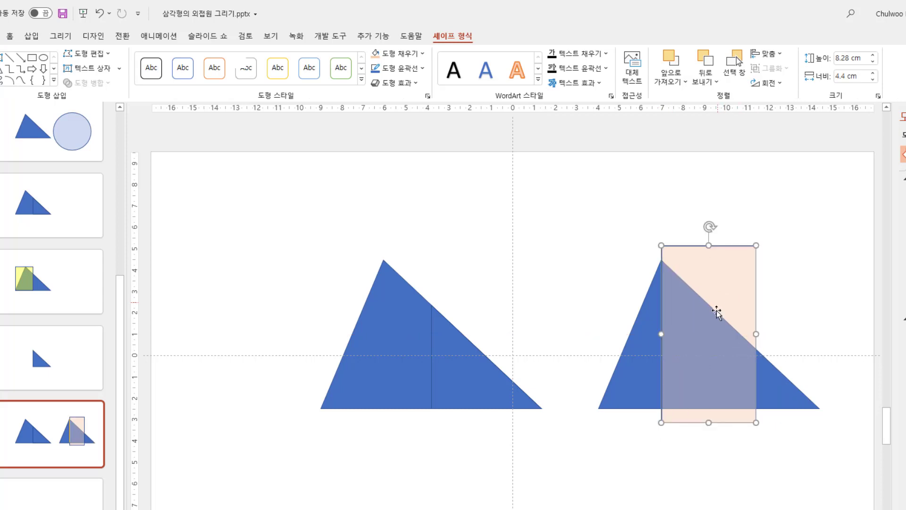
left_click_drag(708, 423, 704, 408)
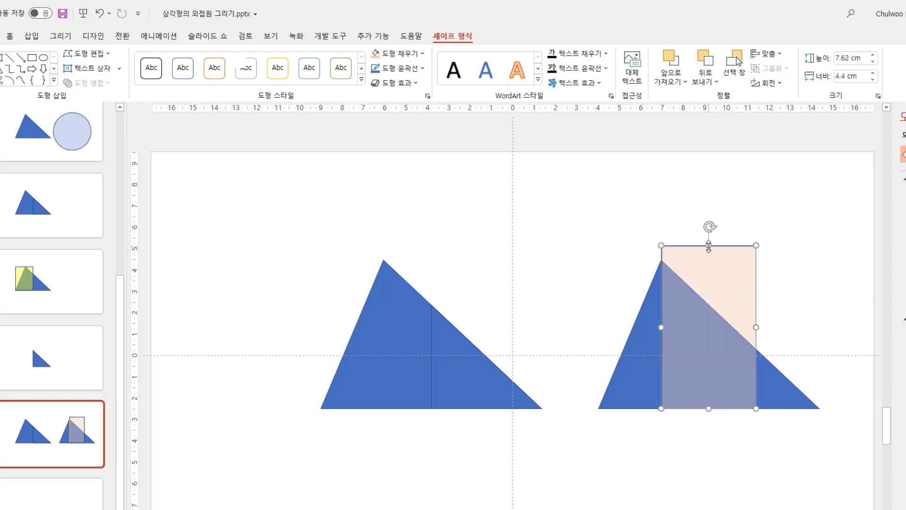
left_click_drag(708, 246, 705, 260)
left_click_drag(755, 334, 820, 338)
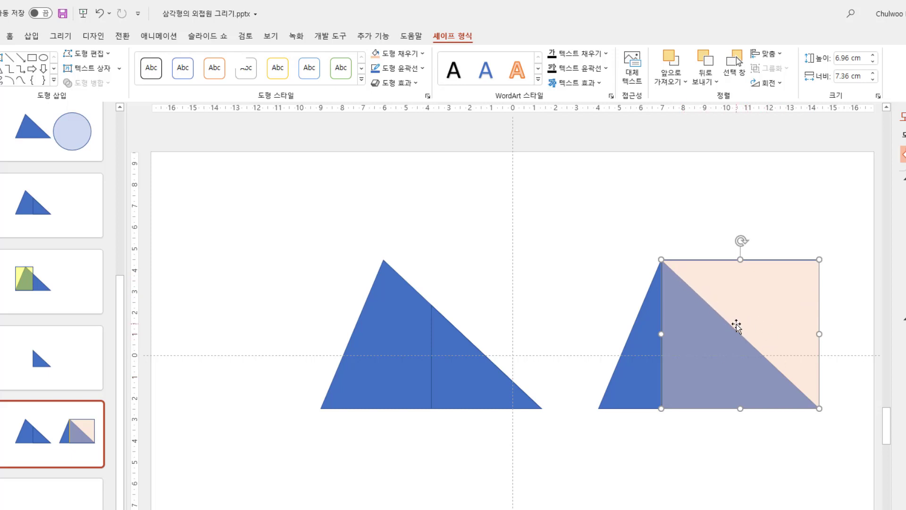
left_click_drag(757, 312, 561, 221)
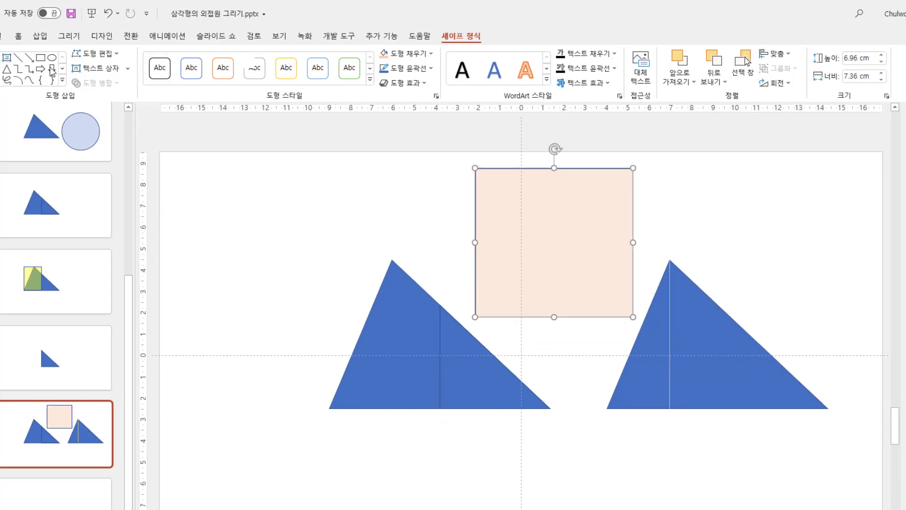
- Draw an isosceles triangle about 2.22 cm high and 3.34 cm wide beside the rectangle and fill it with gold at 47% transparency
left_click(28, 70)
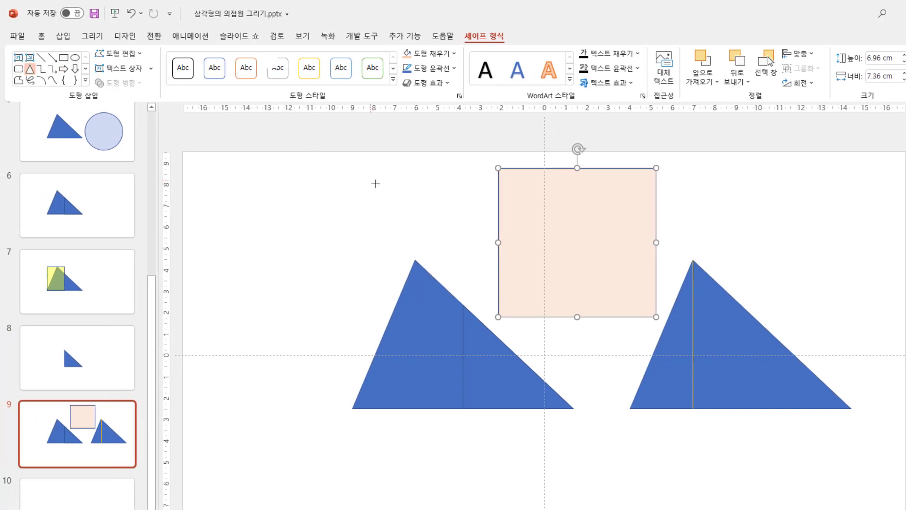
left_click_drag(395, 188, 467, 237)
left_click(454, 53)
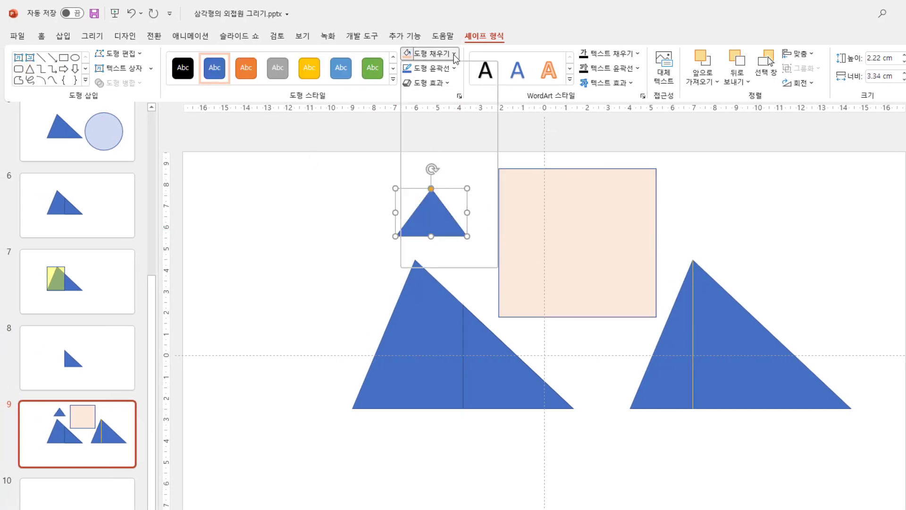
left_click(473, 83)
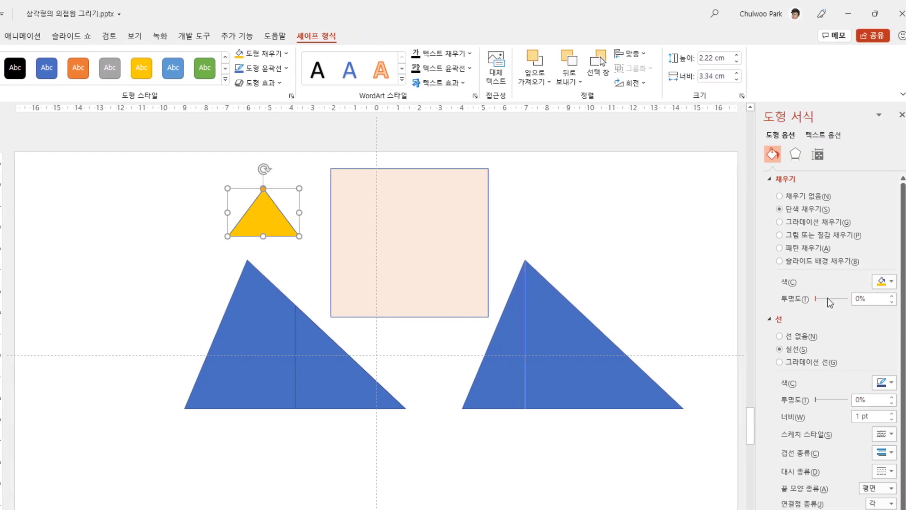
left_click_drag(806, 299, 821, 298)
- Move the gold triangle into the rectangle's lower-left corner and set its width to about 3.47 cm
left_click_drag(405, 227, 510, 279)
left_click_drag(371, 279, 401, 295)
left_click(428, 243)
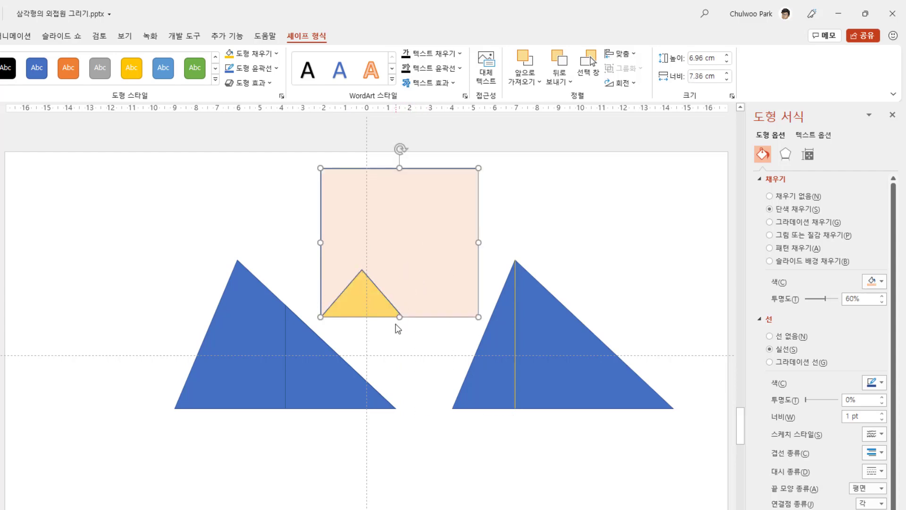
left_click(379, 310)
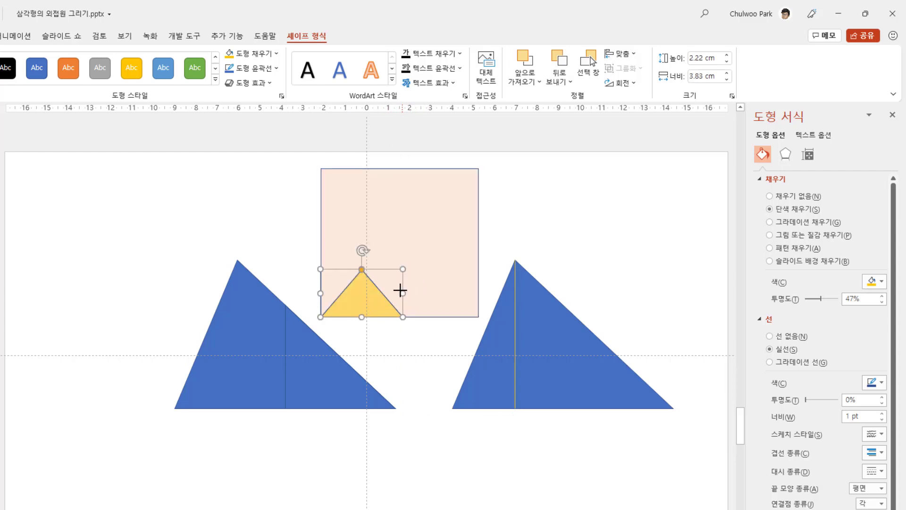
left_click_drag(400, 290, 396, 290)
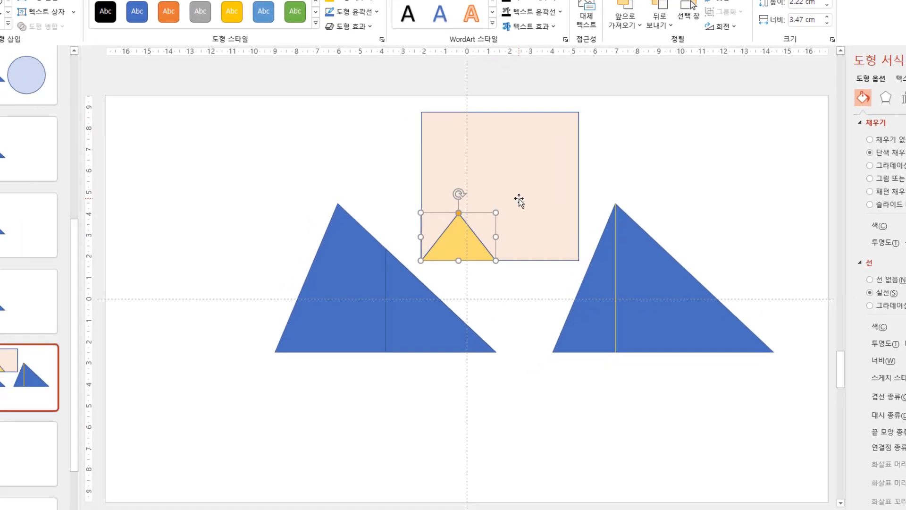
left_click(436, 340)
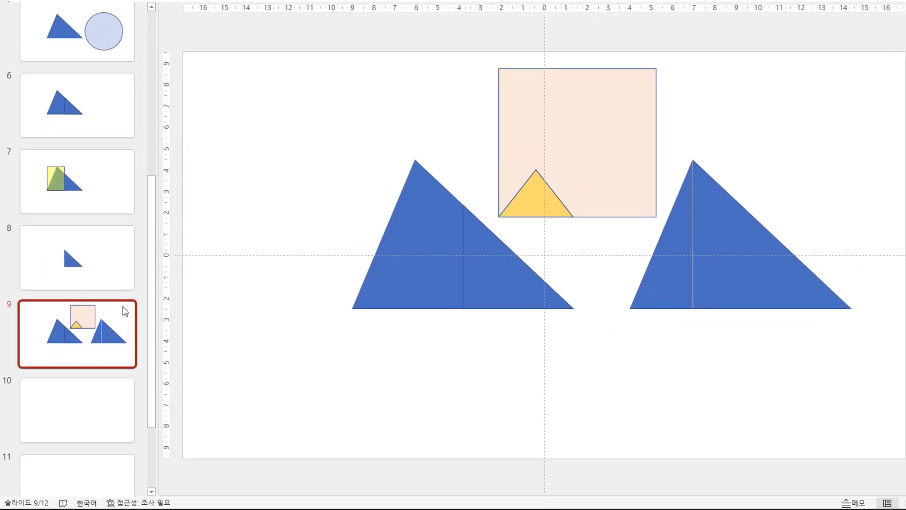
- Duplicate slide 9 and delete the blue triangles and the yellow line from the copy, keeping only the rectangle and gold triangle
key("ctrl+d")
left_click(398, 259)
left_click(737, 278, "shift")
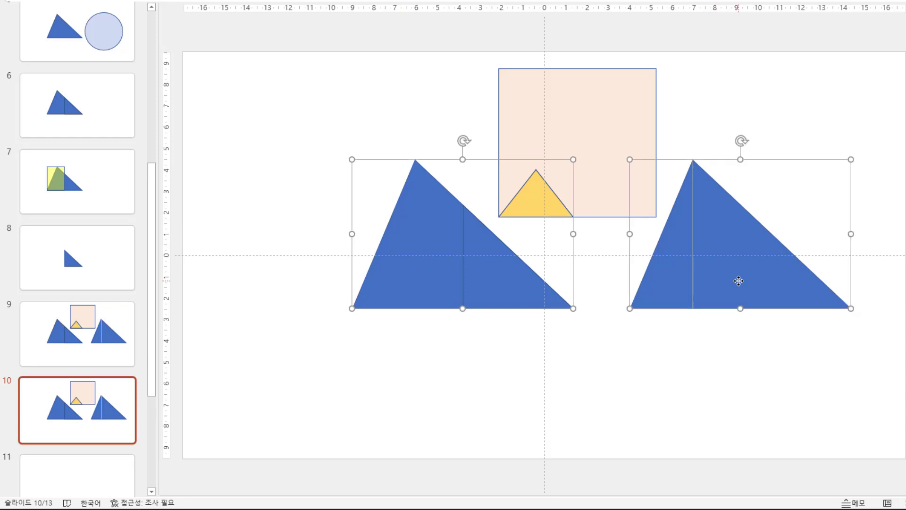
key("Delete")
left_click(500, 291)
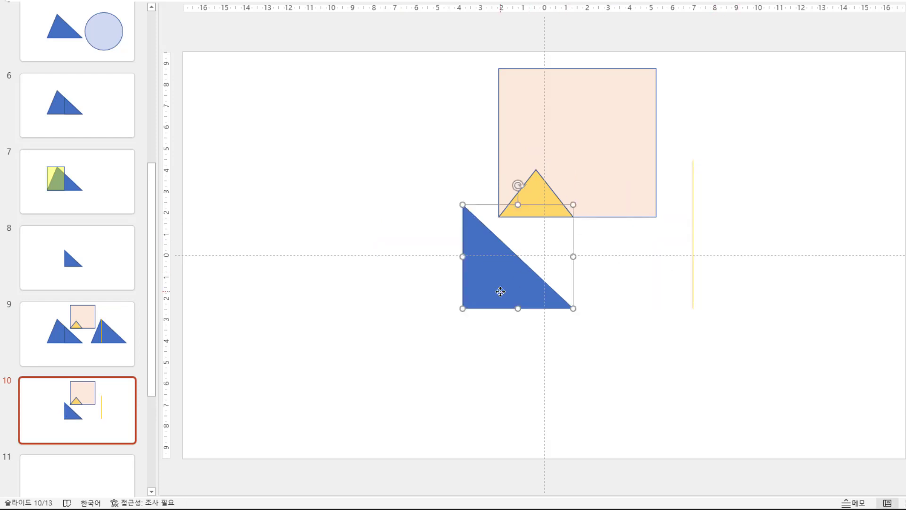
key("Delete")
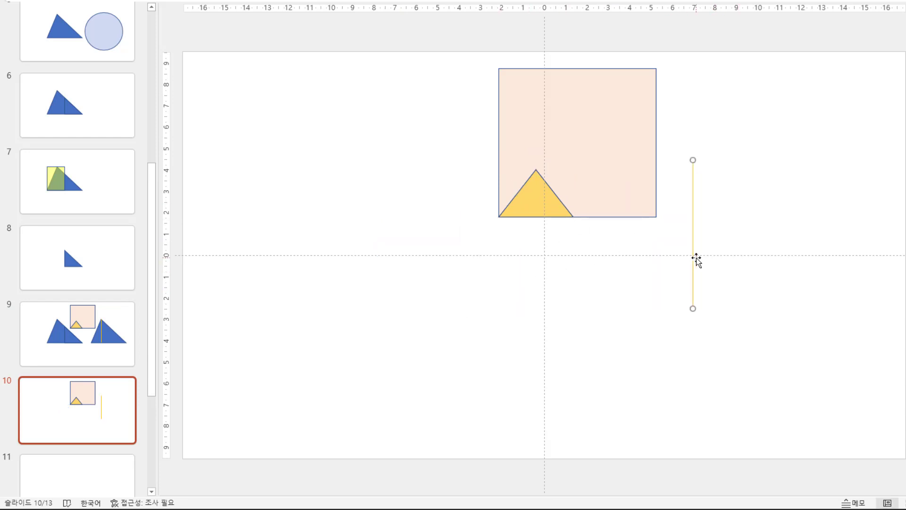
key("Delete")
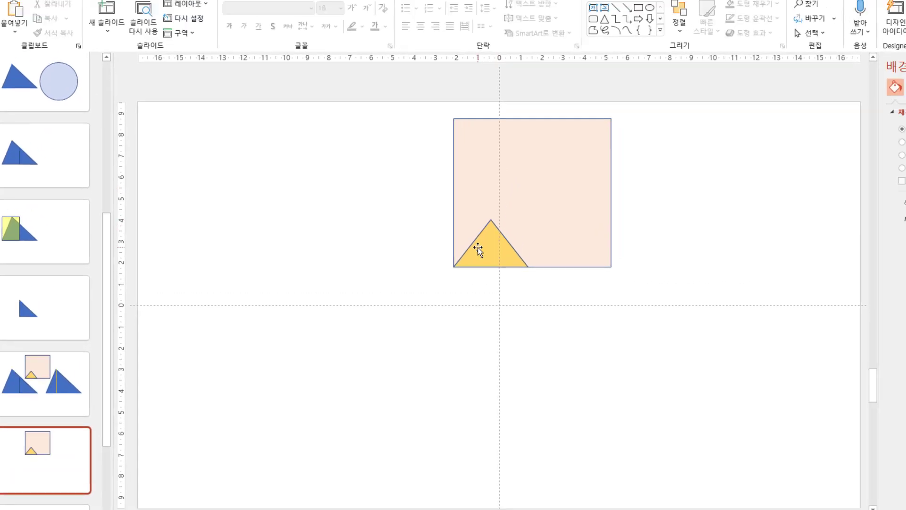
- Align the gold triangle with the rectangle's lower-left corner and resize it to half the rectangle's dimensions, 3.47 cm high and 3.68 cm wide
left_click_drag(525, 200, 561, 203)
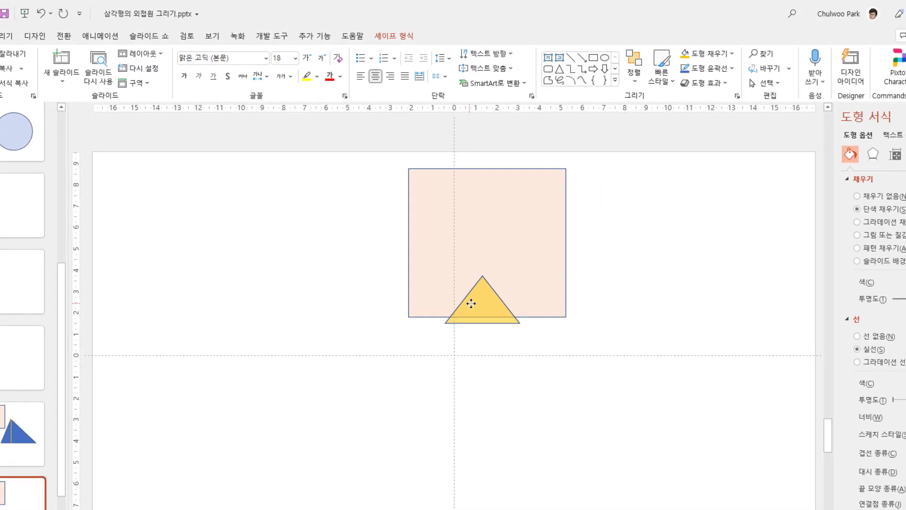
left_click_drag(471, 304, 430, 301)
left_click_drag(483, 293, 408, 296)
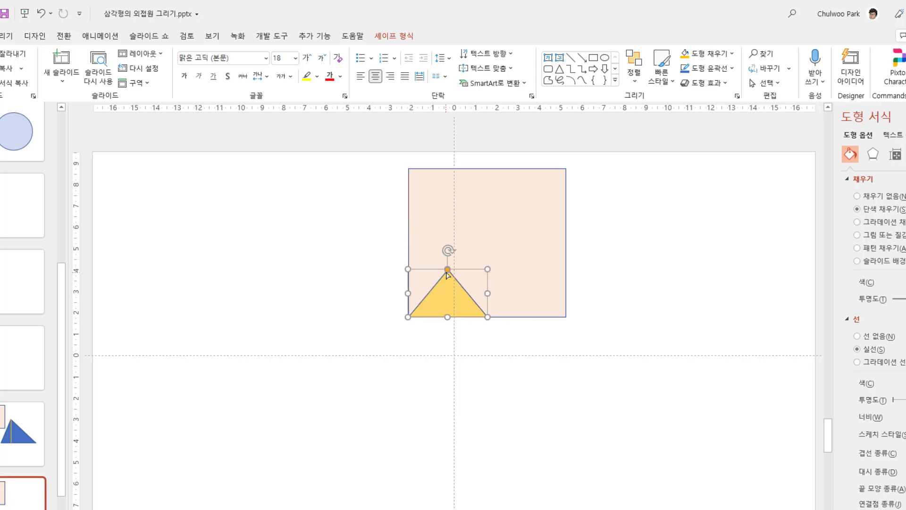
left_click_drag(407, 270, 406, 247)
left_click(424, 218)
left_click(444, 269)
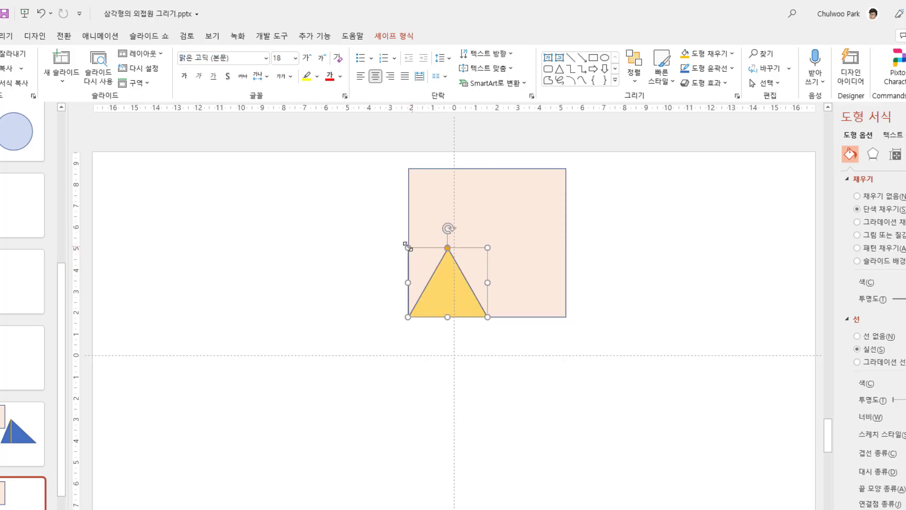
left_click_drag(408, 247, 426, 242)
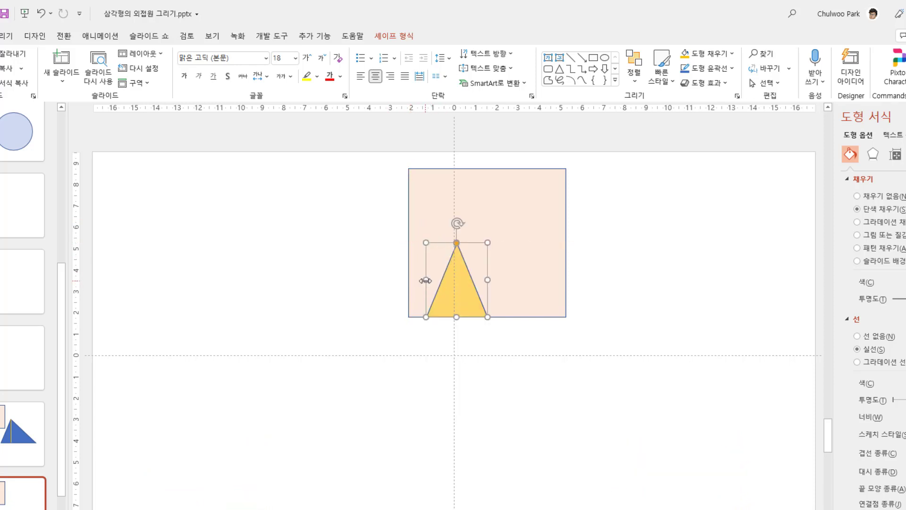
left_click_drag(426, 279, 408, 280)
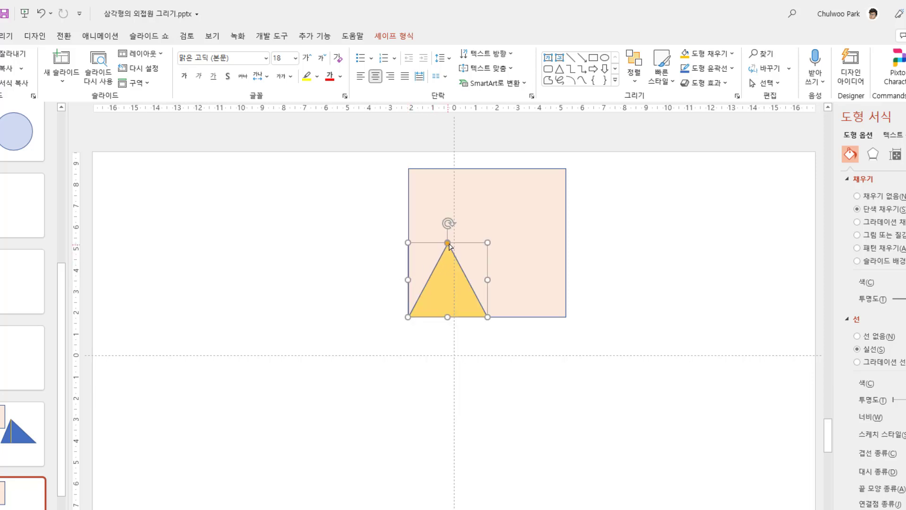
- Shift the gold triangle's apex above its right base corner to make it right-angled, and move the shape off the rectangle
left_click_drag(449, 244, 520, 247)
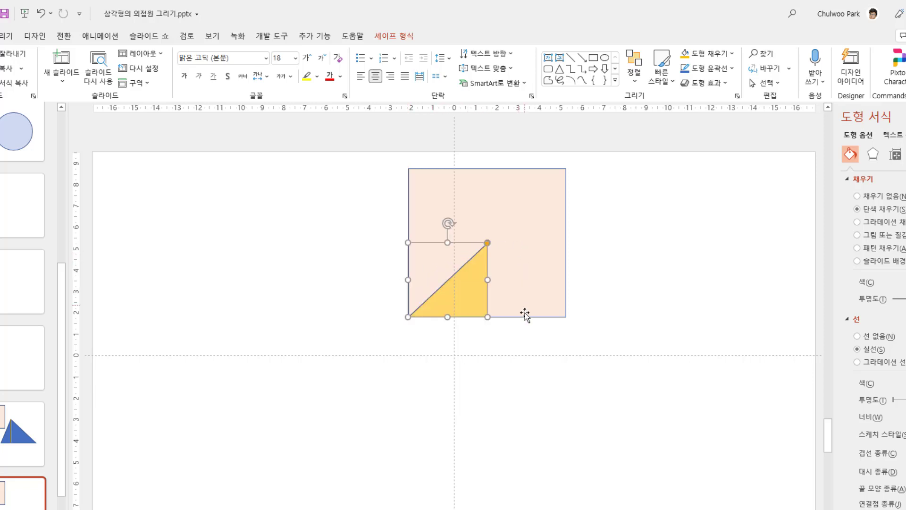
left_click(527, 339)
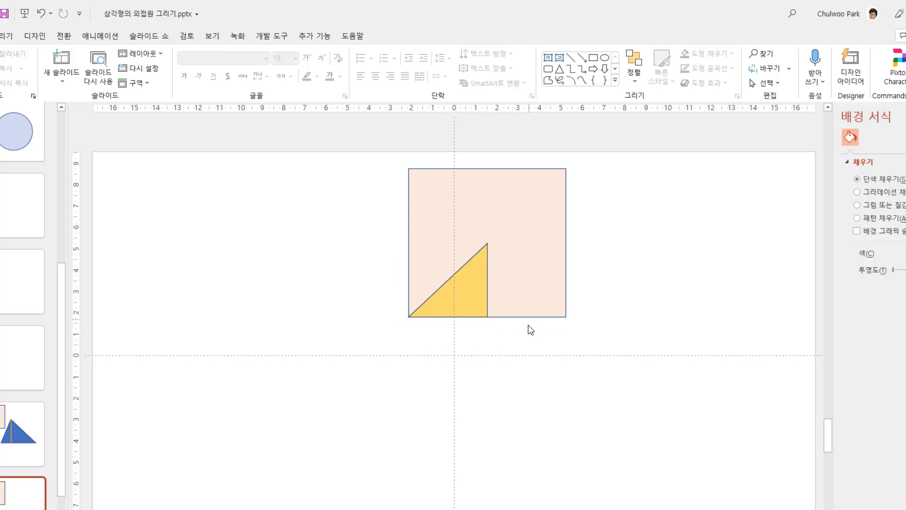
left_click_drag(462, 305, 293, 324)
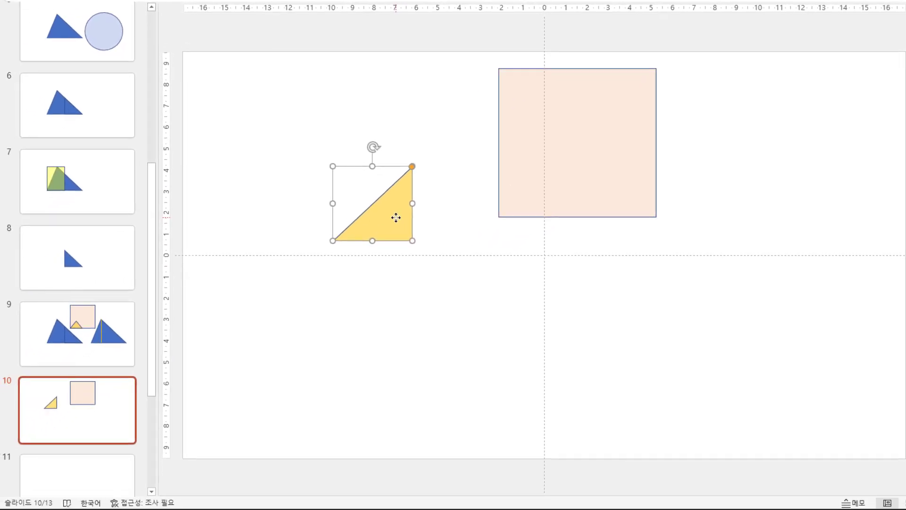
- Place a duplicate of slide 6 after slide 10, paste the gold right triangle onto it and move it to the blue triangle's base
left_click(26, 357)
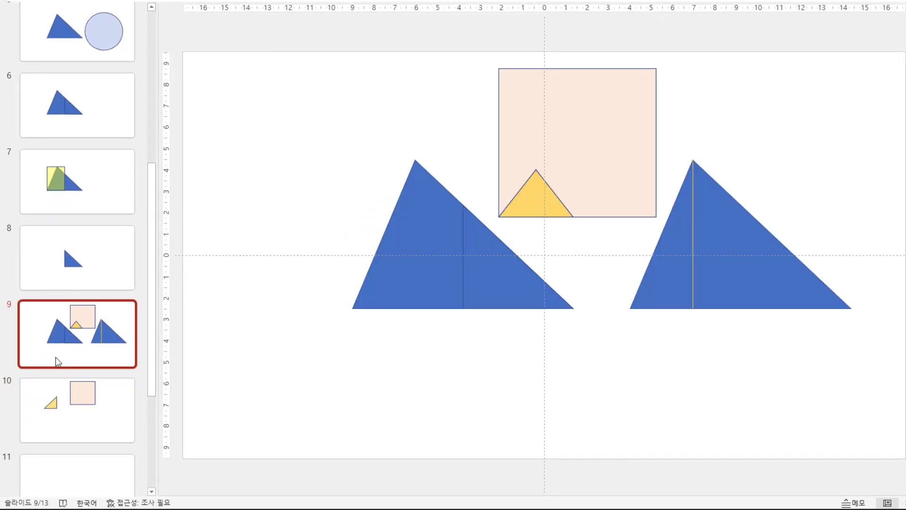
scroll(56, 360, "down", 1)
scroll(71, 320, "up", 1)
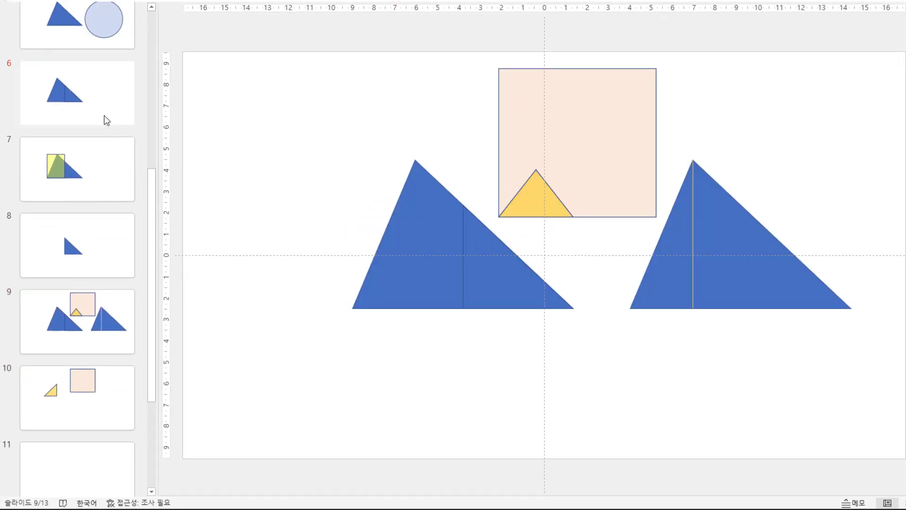
left_click(103, 117)
key("ctrl+d")
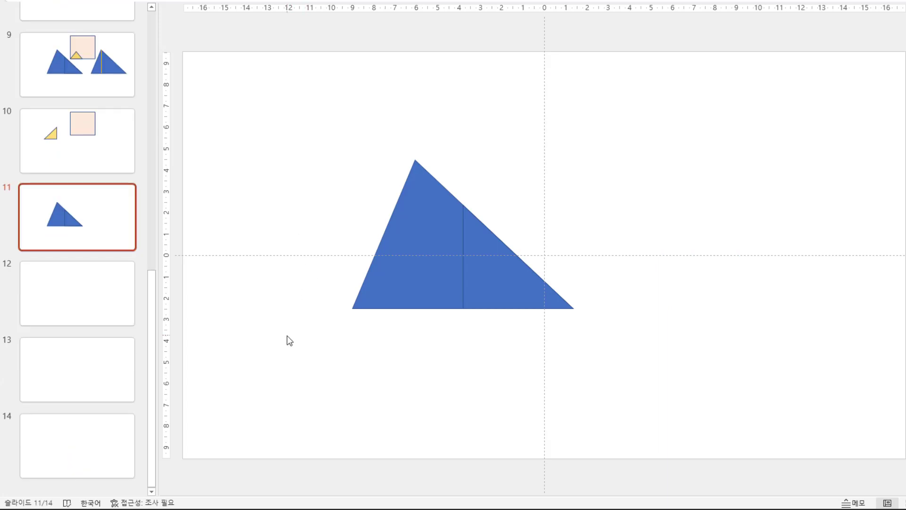
key("ctrl+v")
left_click_drag(399, 236, 457, 341)
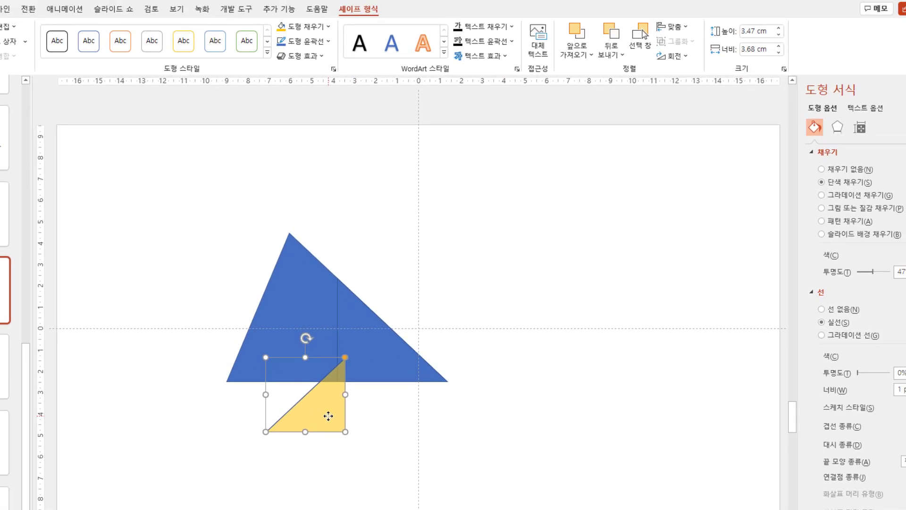
- Duplicate the gold right triangle, flip the copy horizontally and fit it into the large blue triangle's right corner
key("ctrl+d")
left_click(781, 2)
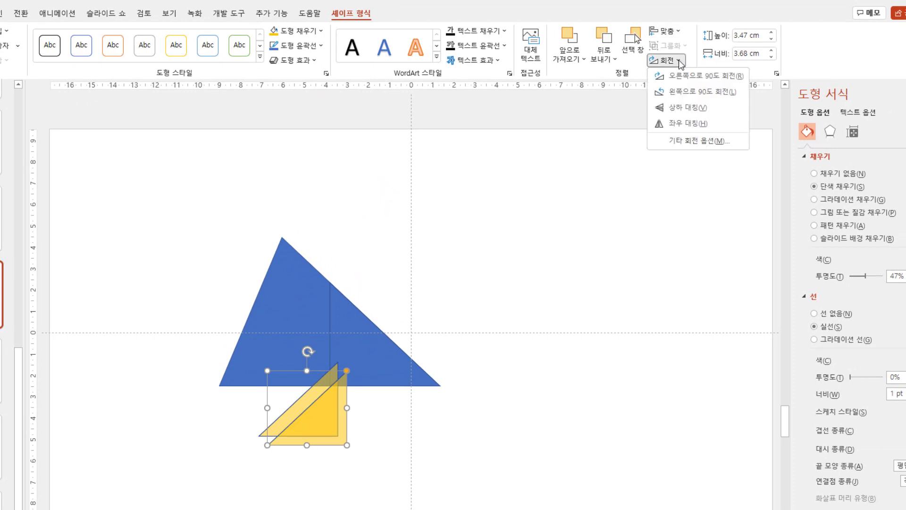
left_click(688, 123)
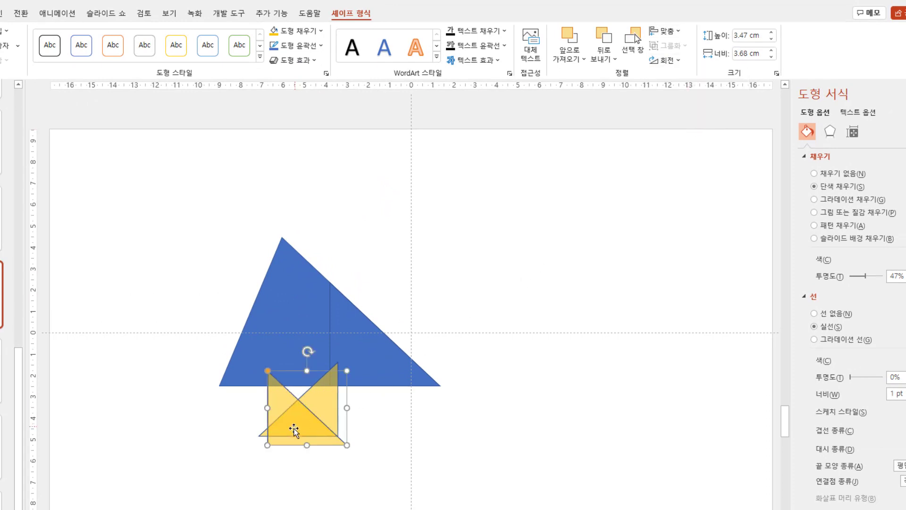
left_click_drag(293, 429, 388, 370)
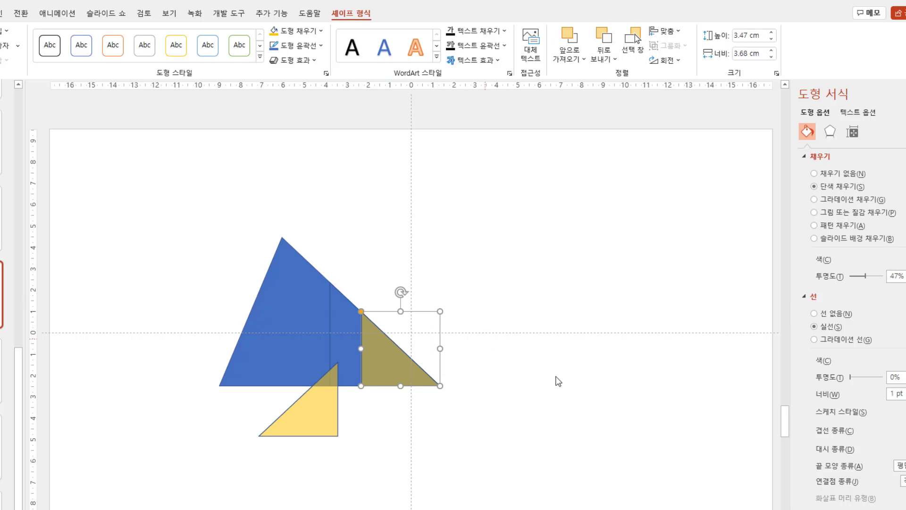
- Move the original gold triangle onto the base with its vertical side against the flipped copy, and delete the flipped copy
left_click(326, 423)
left_click_drag(307, 430, 332, 375)
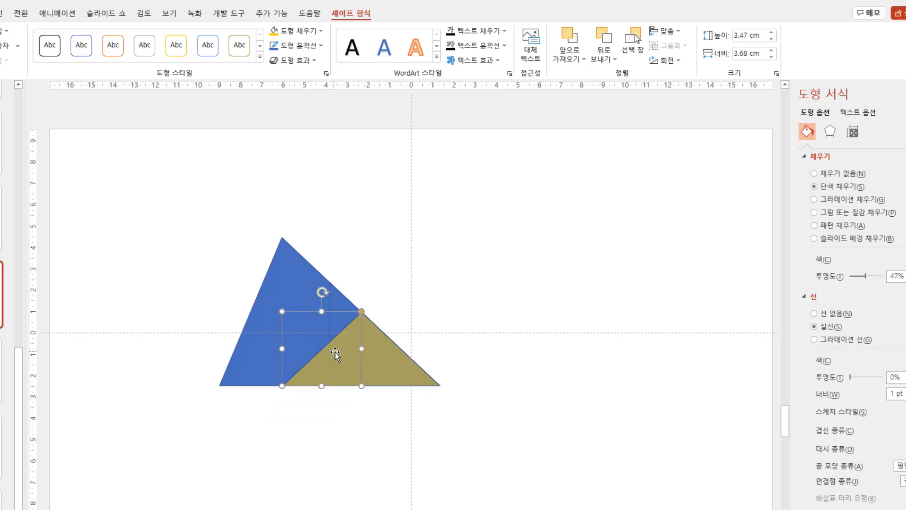
left_click(382, 360)
key("Delete")
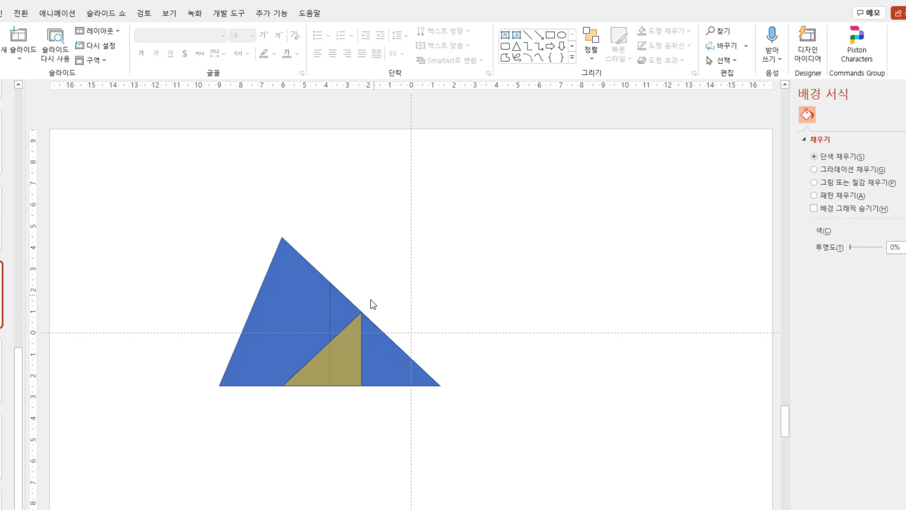
left_click(345, 357)
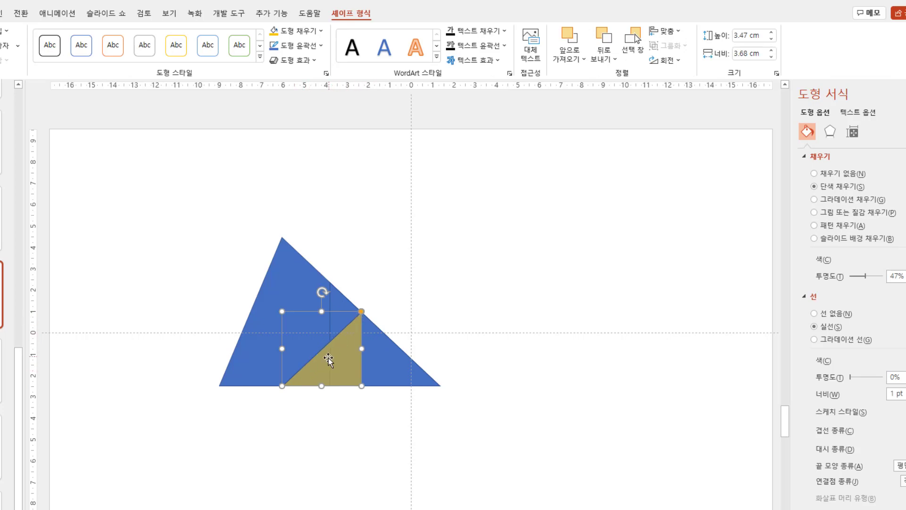
left_click(278, 405)
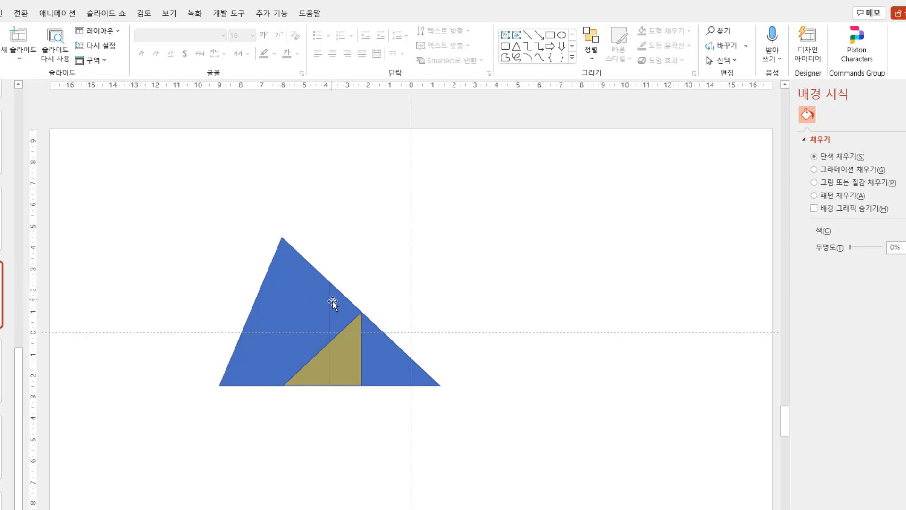
left_click(343, 310)
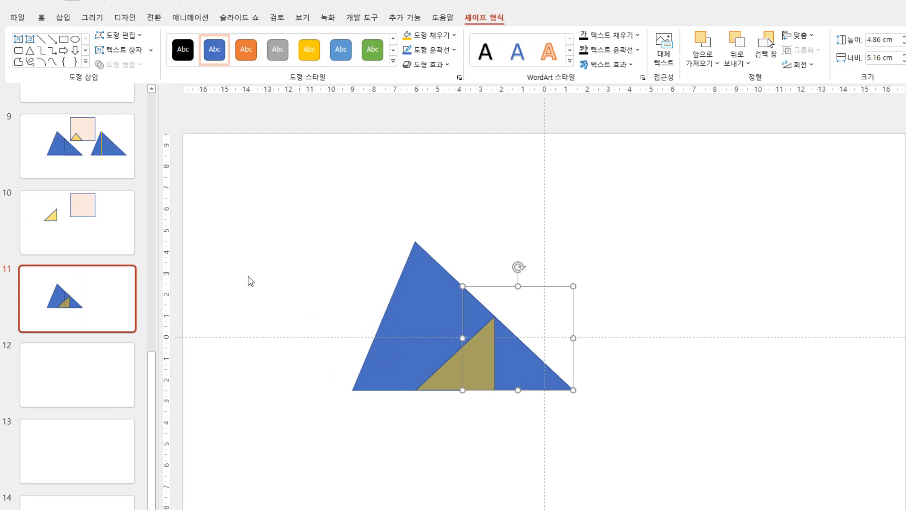
- Duplicate slide 11, then duplicate the small blue right triangle on the new slide and rotate the copy 90° to the right
left_click(118, 306)
key("ctrl+d")
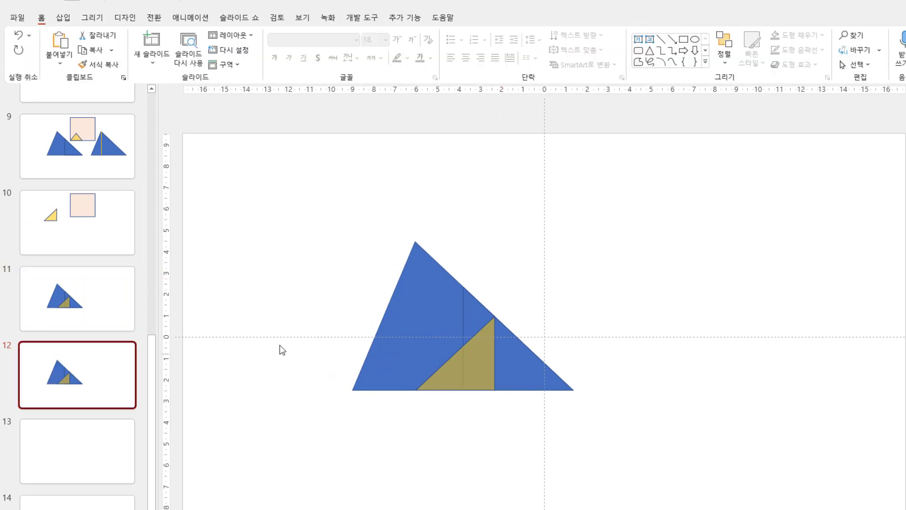
left_click(481, 315)
key("ctrl+d")
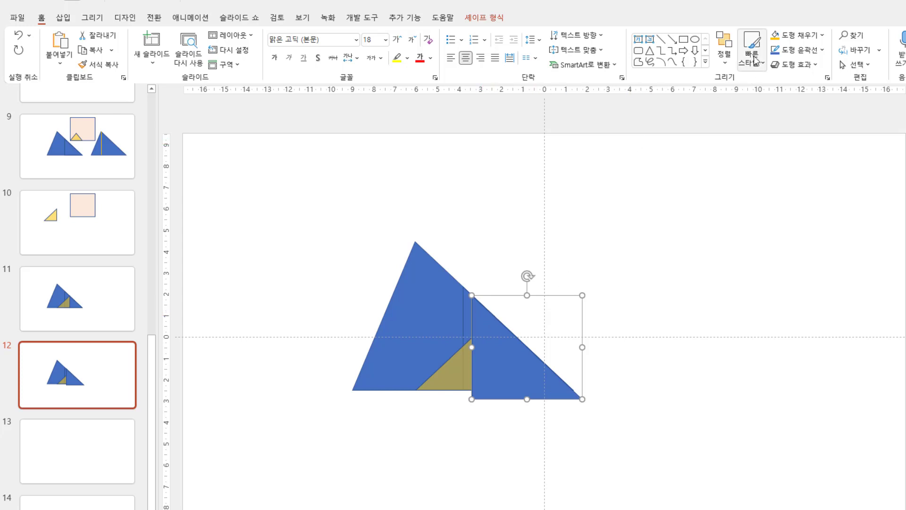
left_click(724, 51)
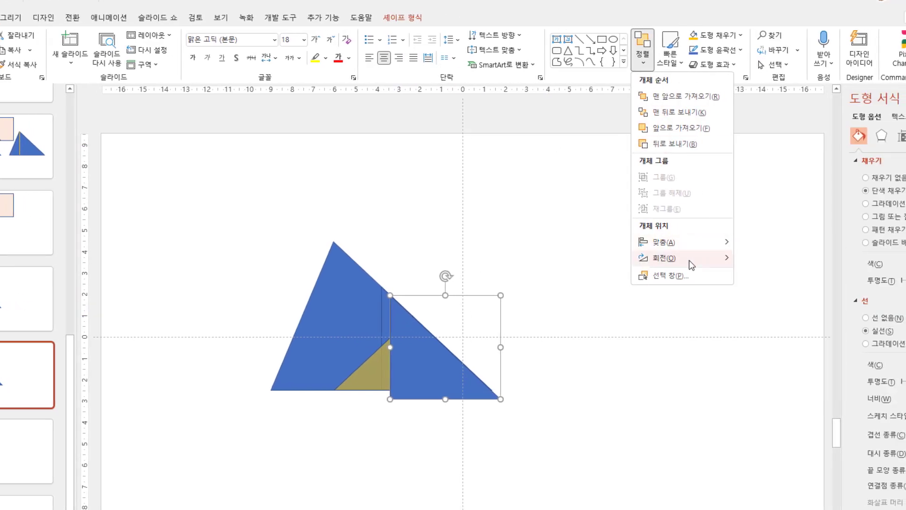
mouse_move(689, 260)
left_click(755, 259)
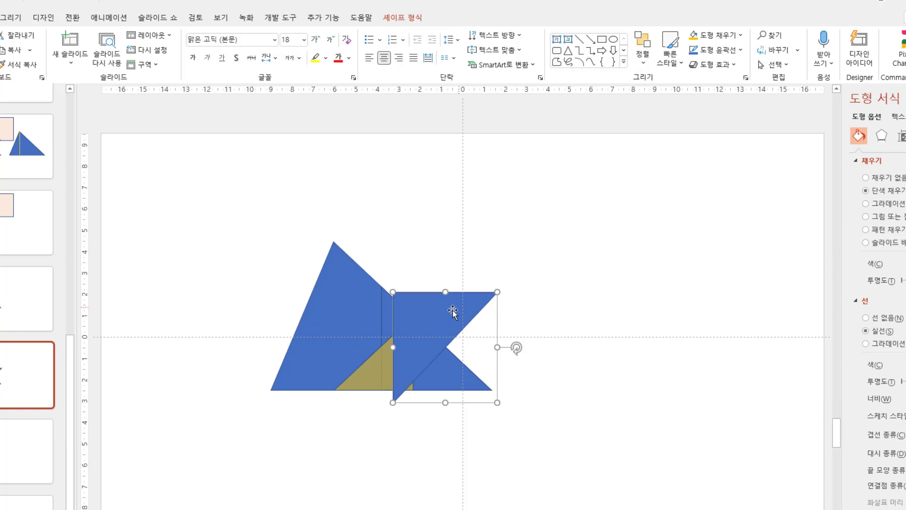
- Move the rotated blue right triangle so its upper-right corner meets the gold triangle's apex on the large triangle's slanted side
left_click_drag(453, 312, 566, 236)
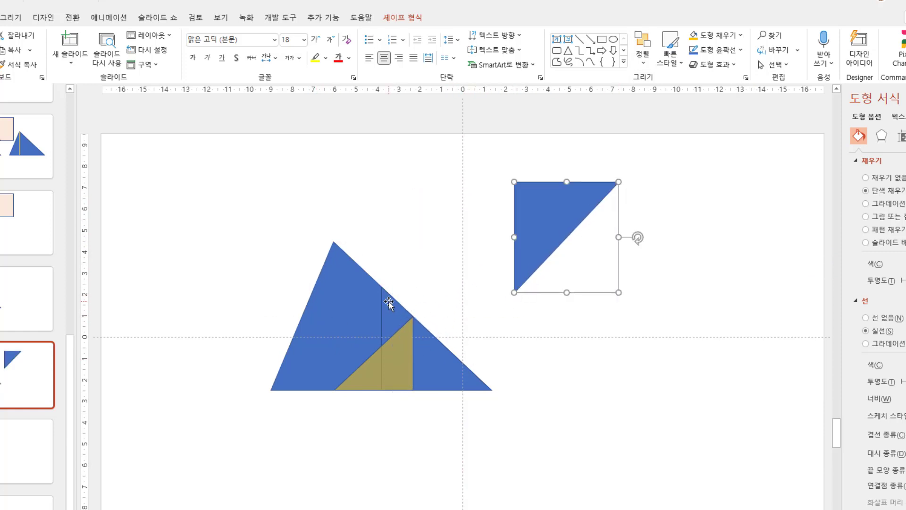
left_click_drag(542, 234, 448, 238)
left_click(427, 367)
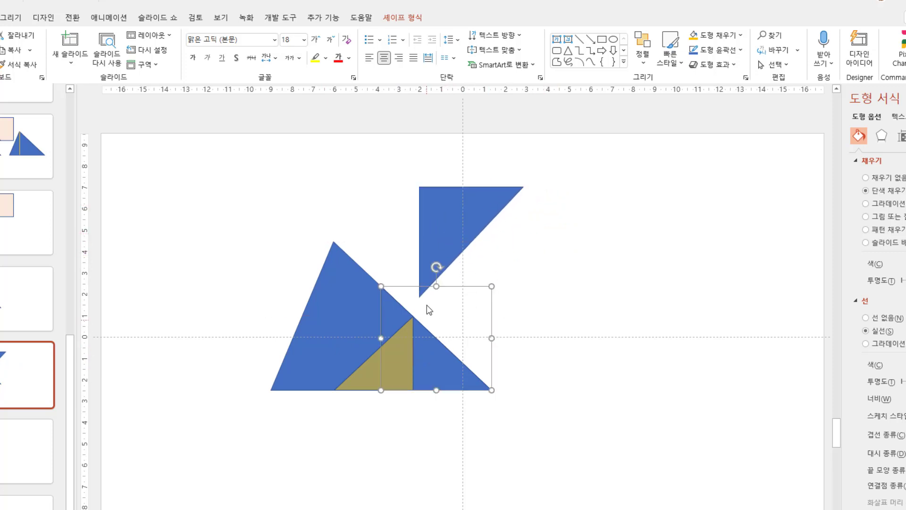
left_click(395, 357)
left_click_drag(441, 243, 438, 261)
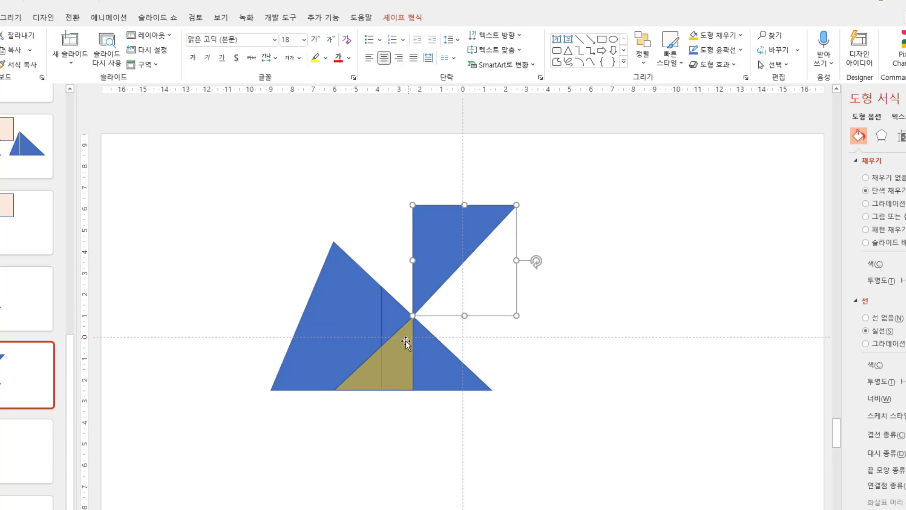
left_click_drag(448, 258, 359, 352)
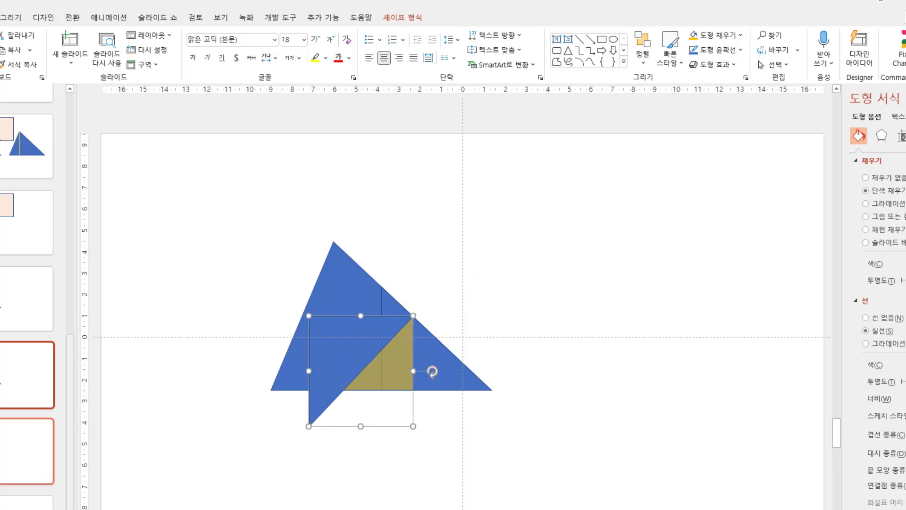
- Place a copy of the rotated blue and gold triangles in the empty area and set the blue copy's fill transparency to 77%
left_click(385, 384, "shift")
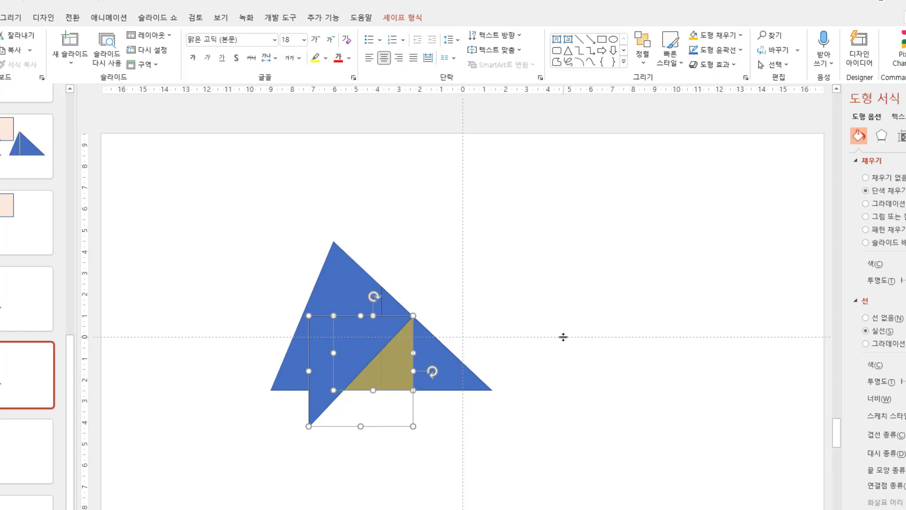
key("ctrl+v")
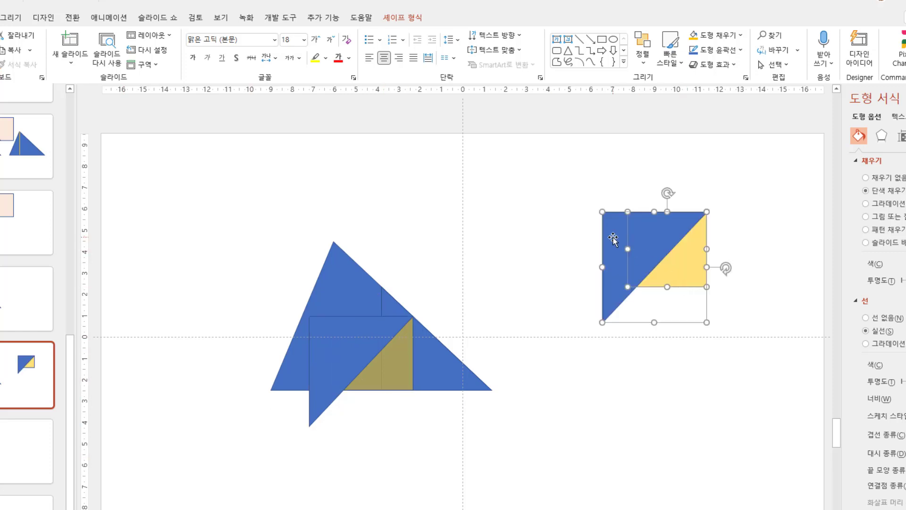
left_click(562, 245)
left_click(615, 236)
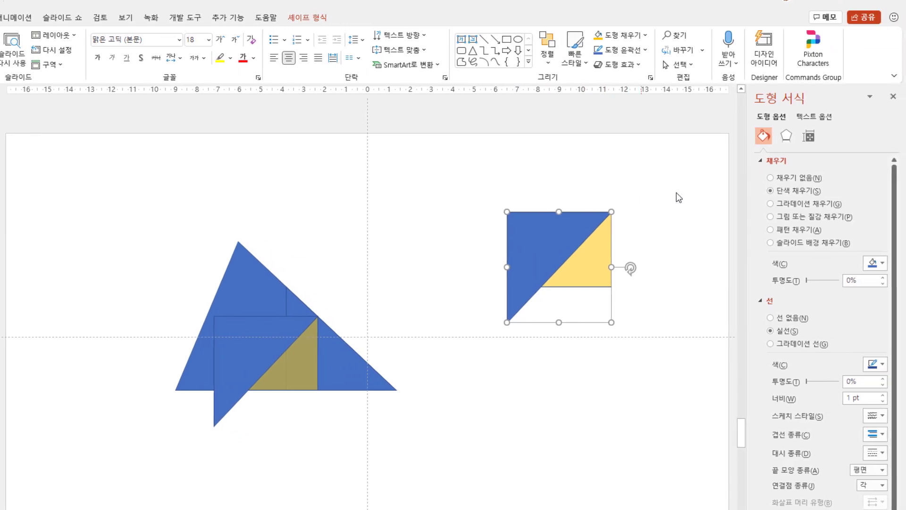
left_click_drag(809, 282, 830, 281)
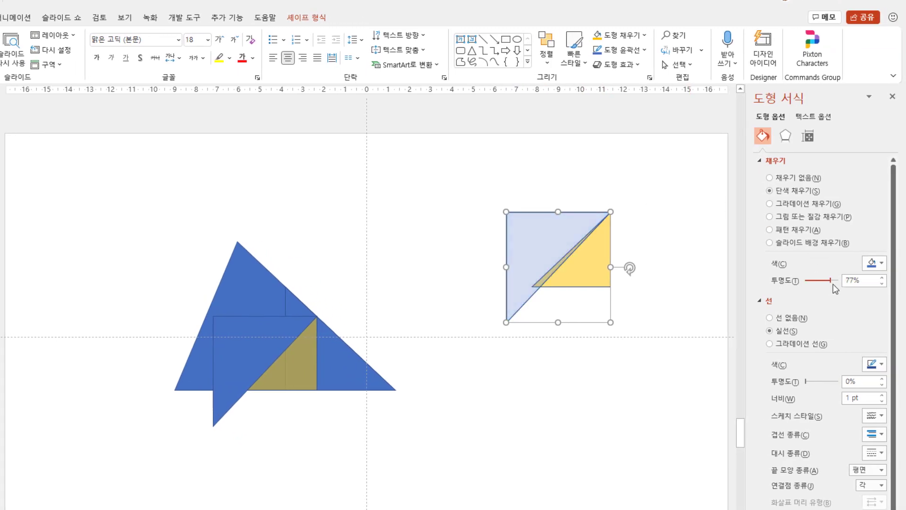
left_click(426, 244)
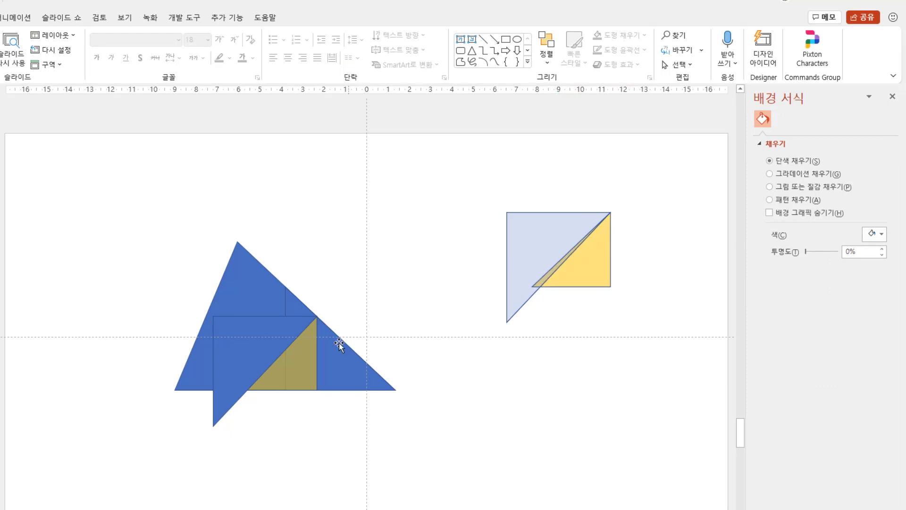
- Subtract the pale blue copy from the gold copy with Merge Shapes and move the trimmed gold triangle up and to the left
left_click(306, 367)
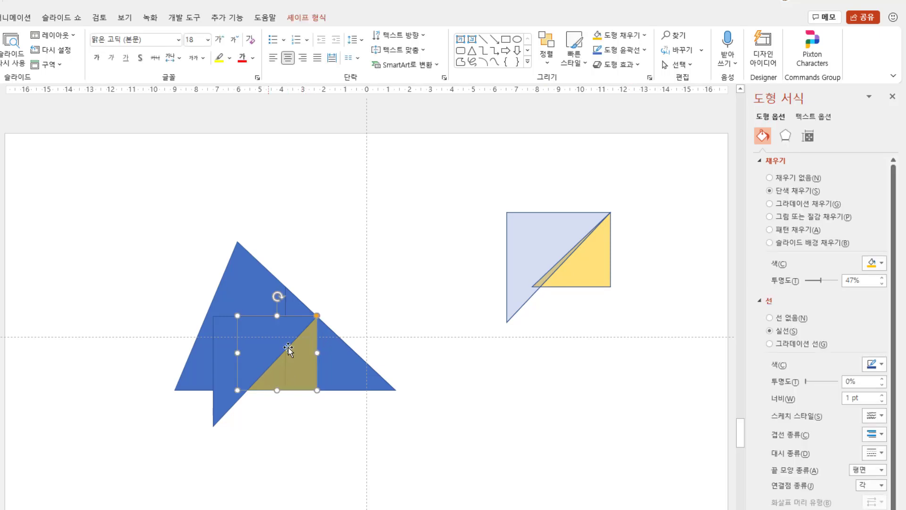
left_click(606, 278)
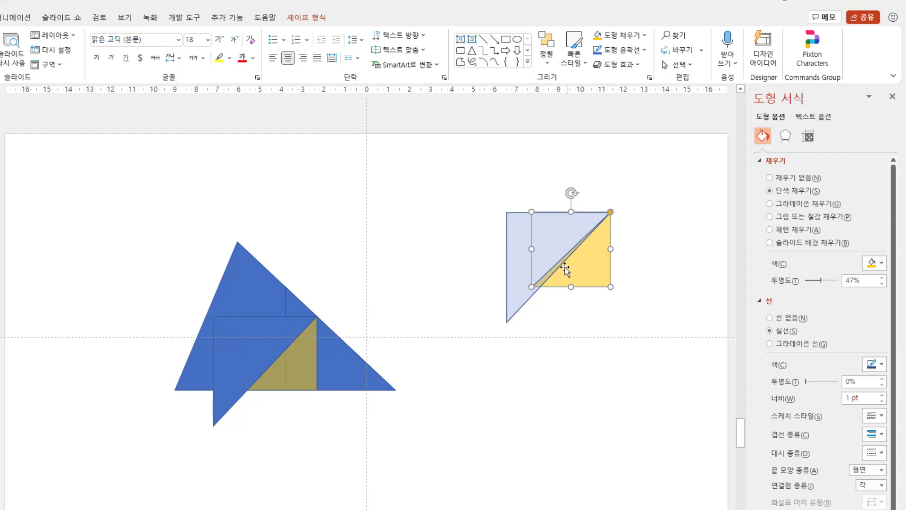
left_click(650, 270)
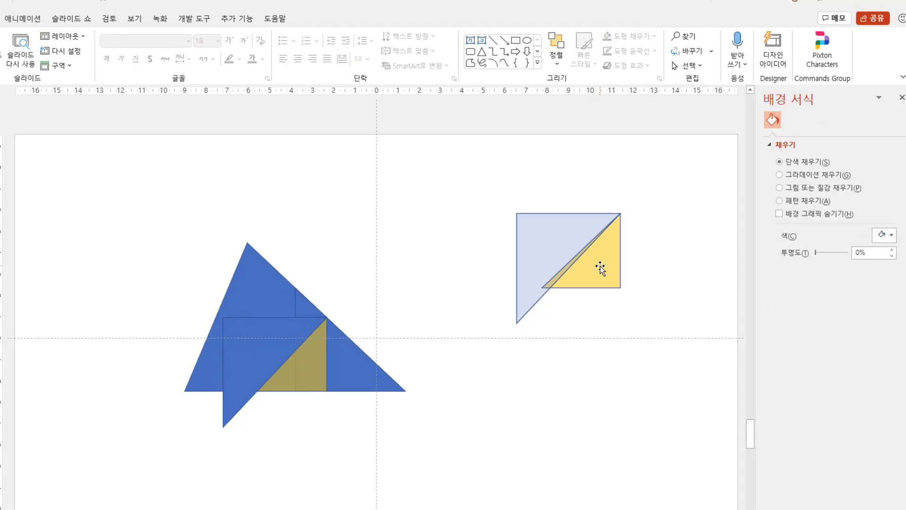
left_click(600, 265)
left_click(526, 239, "shift")
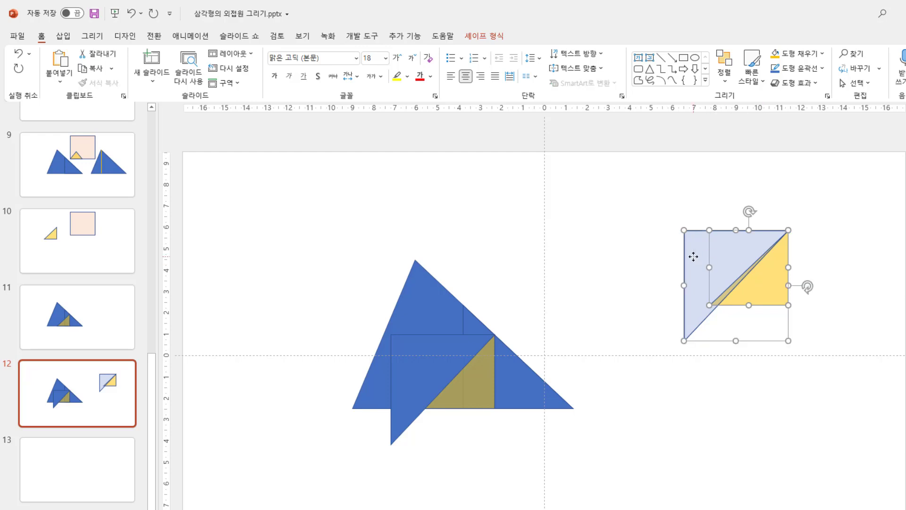
left_click(473, 41)
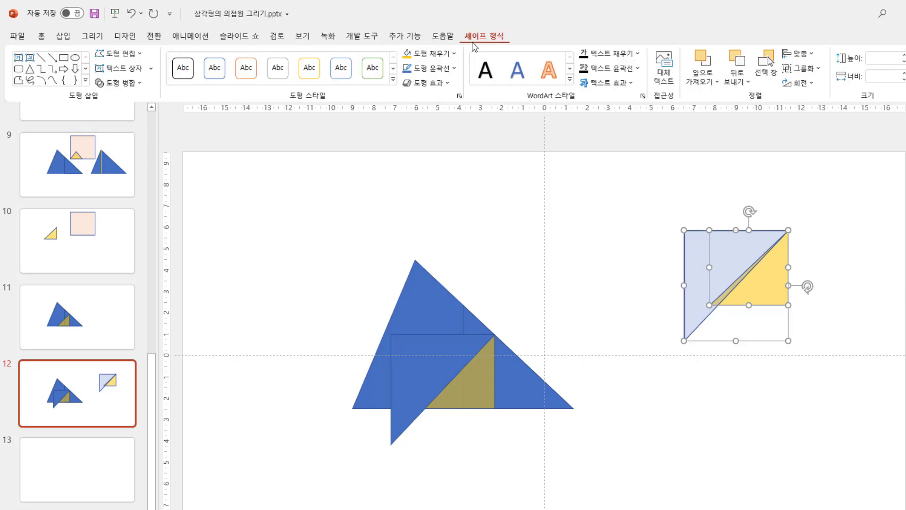
left_click(139, 84)
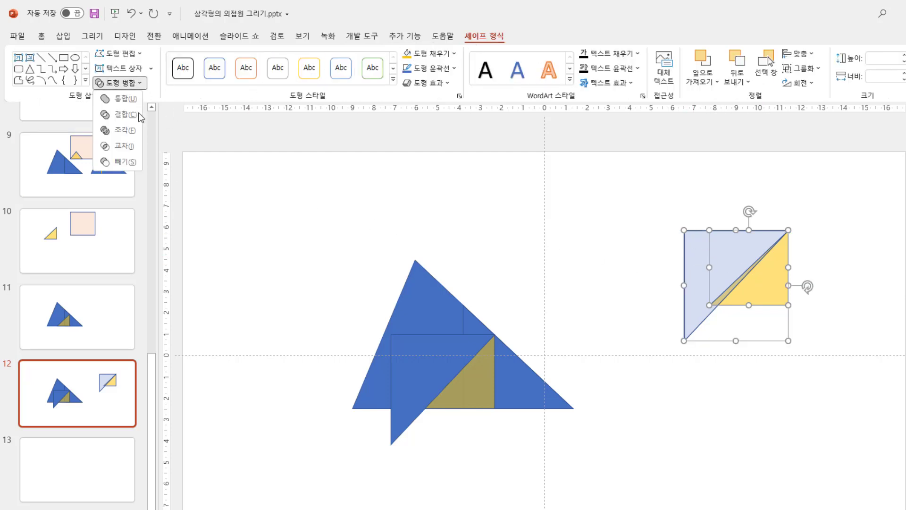
left_click(134, 159)
left_click(698, 253)
left_click_drag(758, 289, 706, 250)
- Place a duplicate of slide 11 after slide 12 and delete the gold triangle from it
left_click(74, 333)
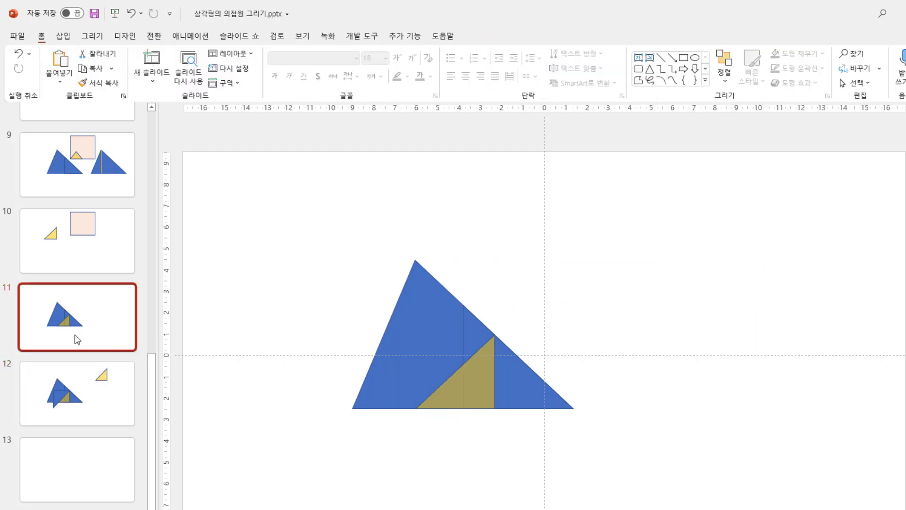
key("ctrl+d")
left_click_drag(95, 405, 97, 496)
left_click(486, 393)
key("Delete")
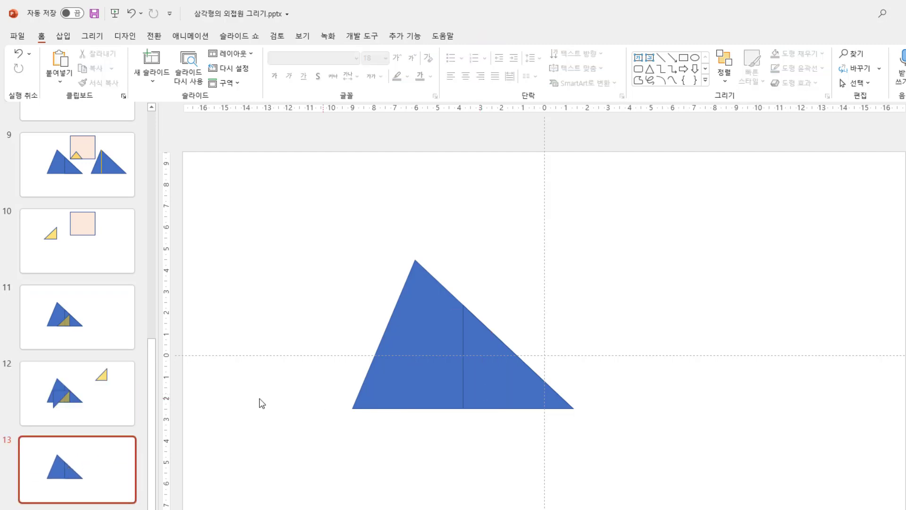
- Copy the trimmed gold triangle from slide 12 onto slide 13 and place it just below the blue triangle's base
left_click(63, 400)
left_click(705, 261)
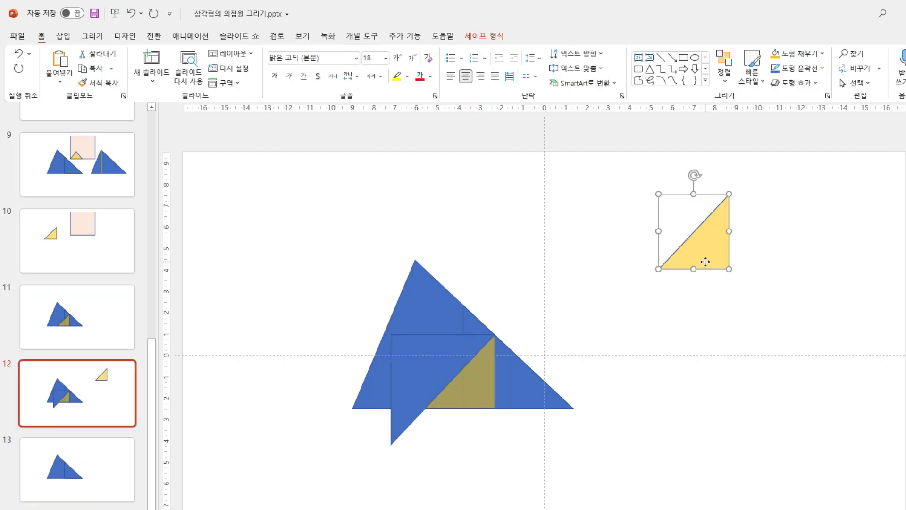
left_click(125, 464)
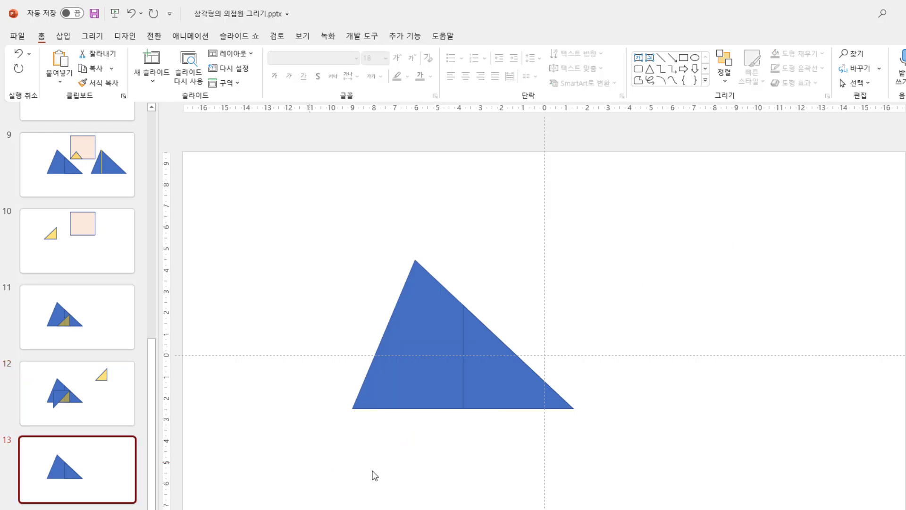
left_click(427, 476)
key("ctrl+v")
left_click_drag(706, 251, 433, 439)
- Copy the untrimmed gold triangle from inside the blue triangle on slide 12 and paste it onto slide 13
left_click(122, 386)
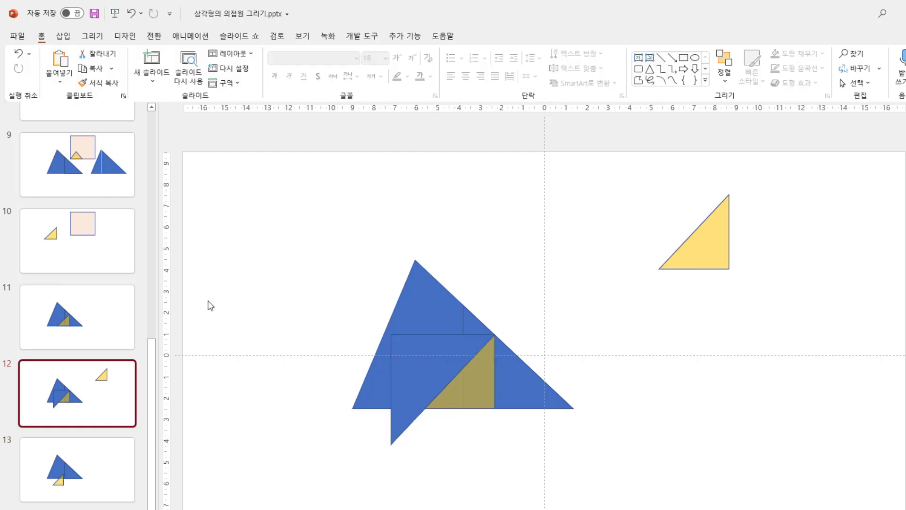
left_click(516, 383)
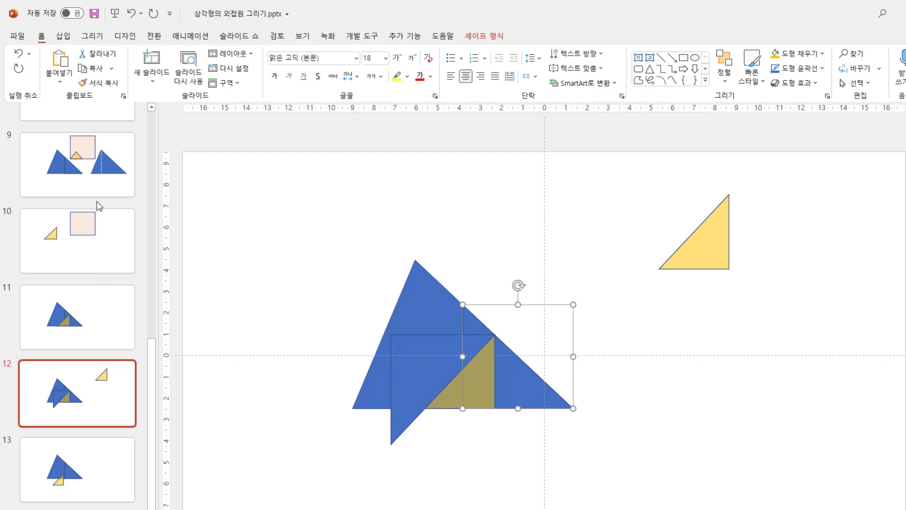
key("ctrl+y")
key("ctrl+y")
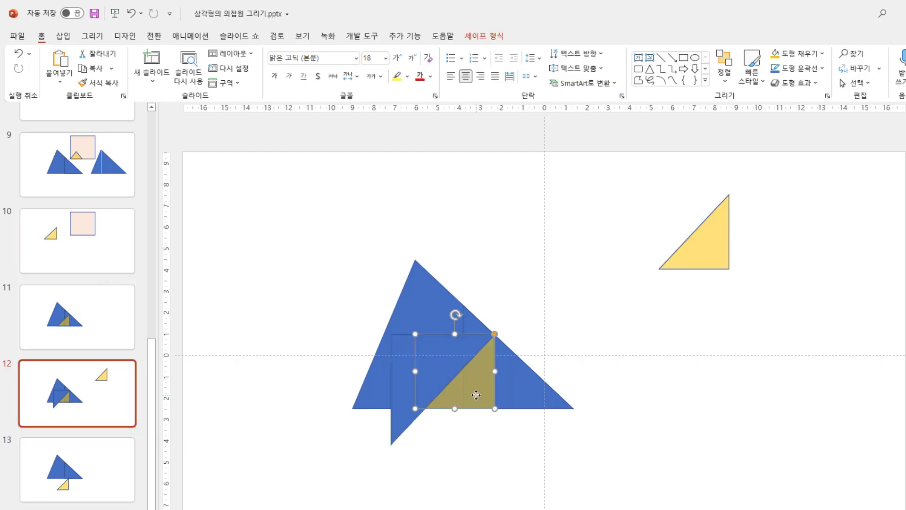
left_click(83, 491)
key("ctrl+v")
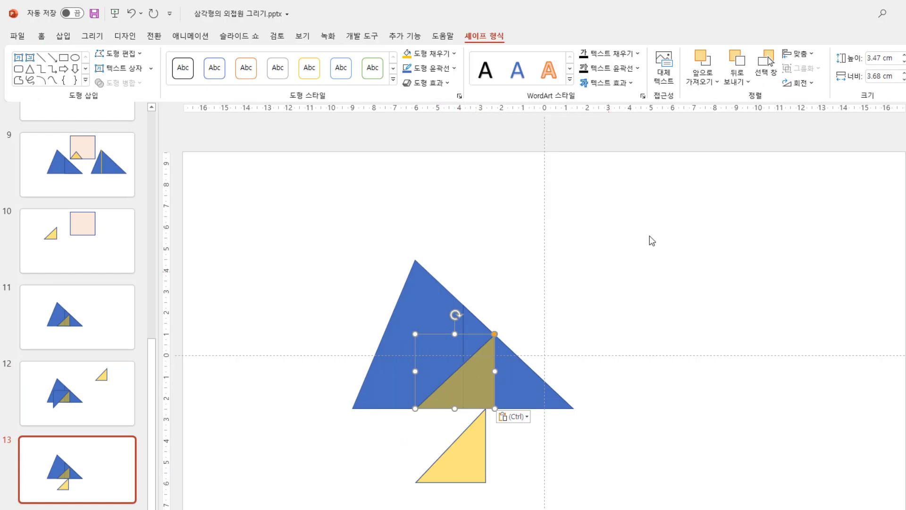
- Flip the pasted gold triangle horizontally and fit it into the large blue triangle's right corner
left_click(797, 83)
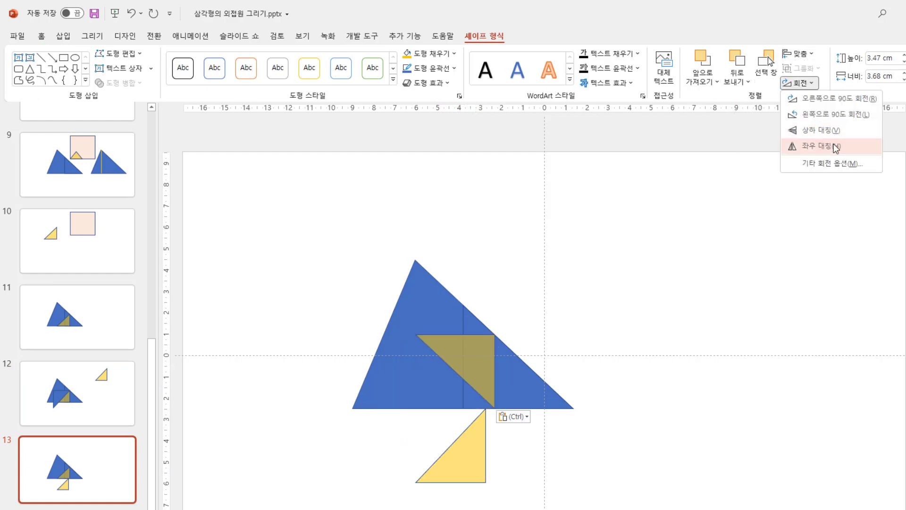
left_click(836, 147)
left_click_drag(463, 390, 531, 393)
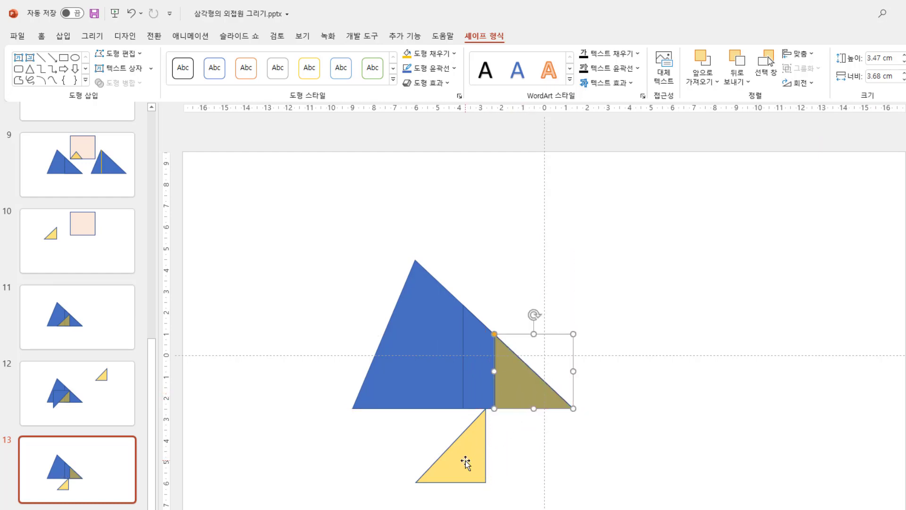
- Move the trimmed gold triangle onto the base against the flipped triangle's vertical side, and delete the flipped triangle
left_click_drag(466, 462, 474, 389)
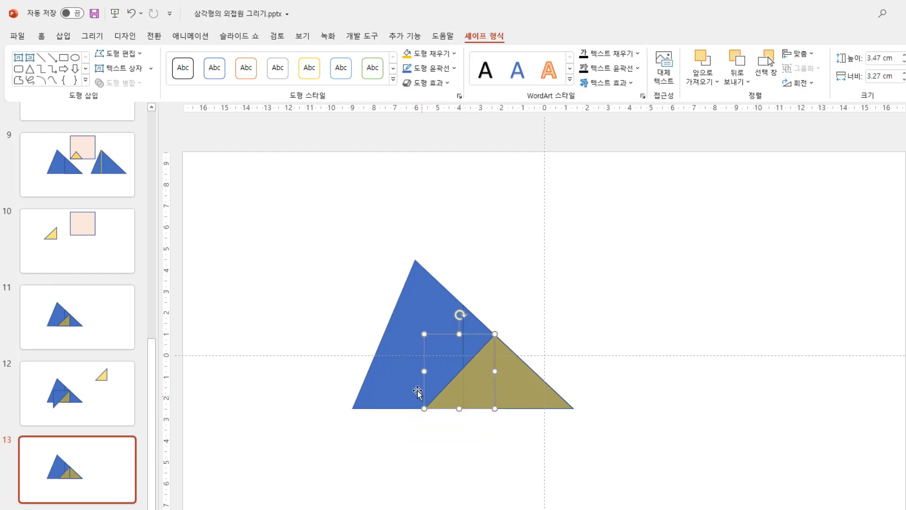
left_click(520, 380)
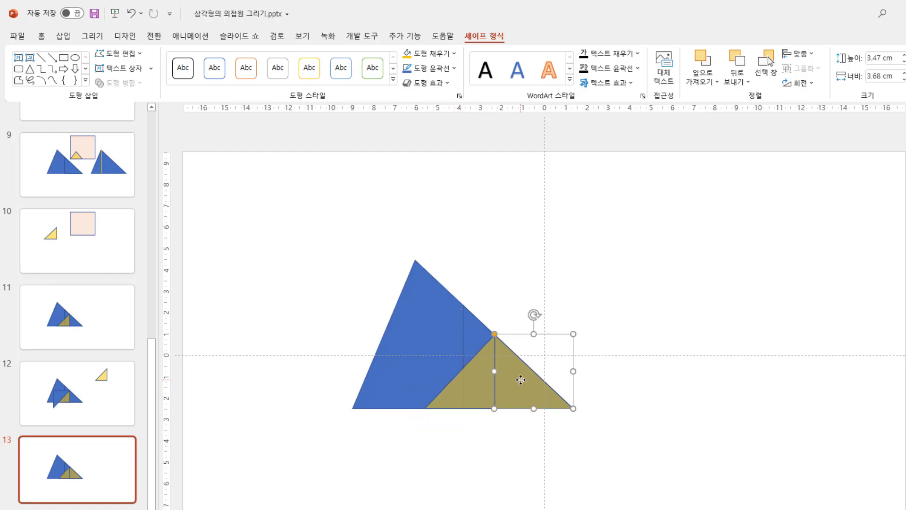
key("Delete")
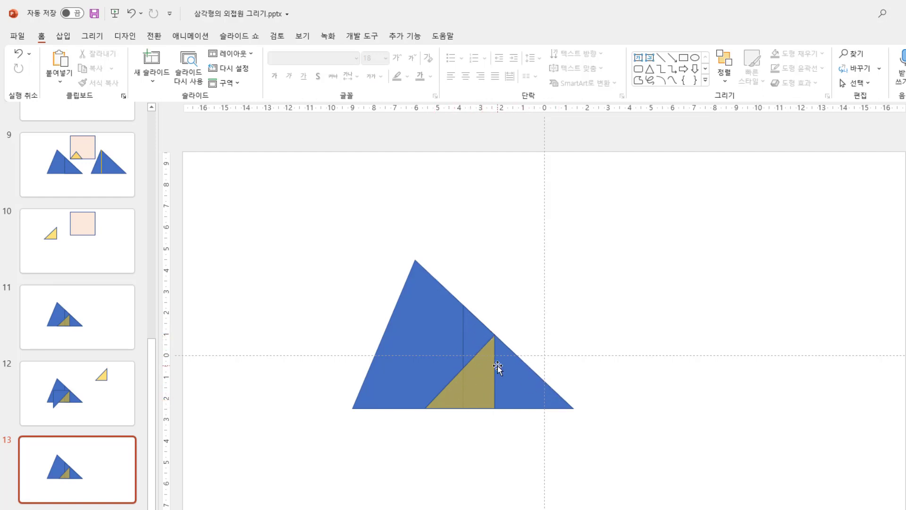
- Place a duplicate of the trimmed gold triangle in the empty area and lay the untrimmed gold triangle from slide 12 over it
left_click(465, 395)
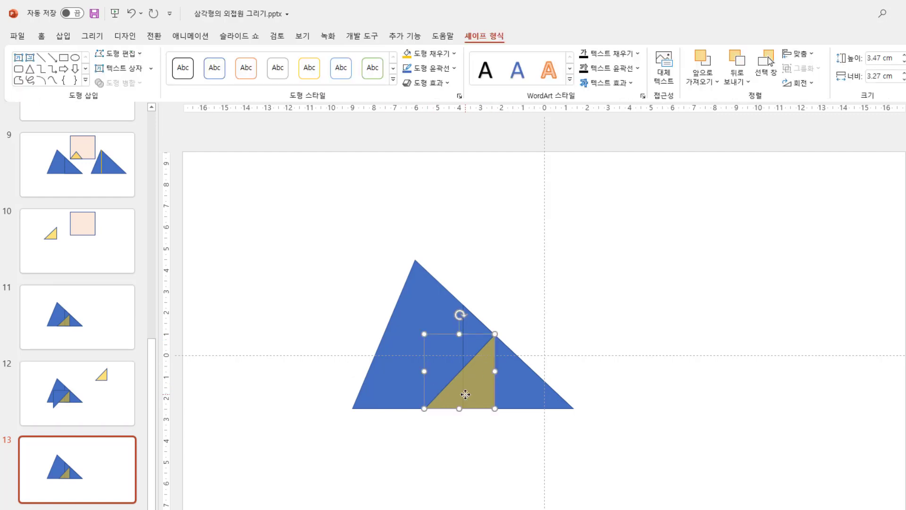
left_click_drag(465, 394, 774, 255)
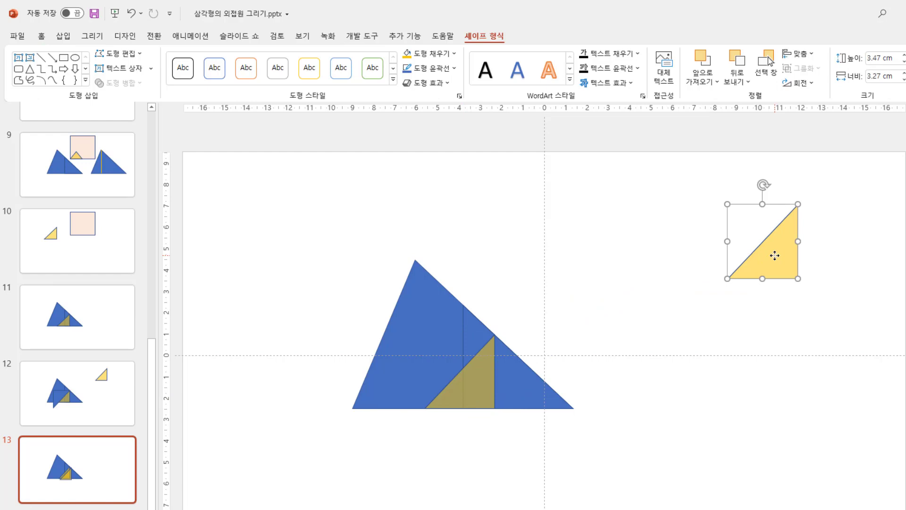
left_click(107, 398)
left_click(467, 389)
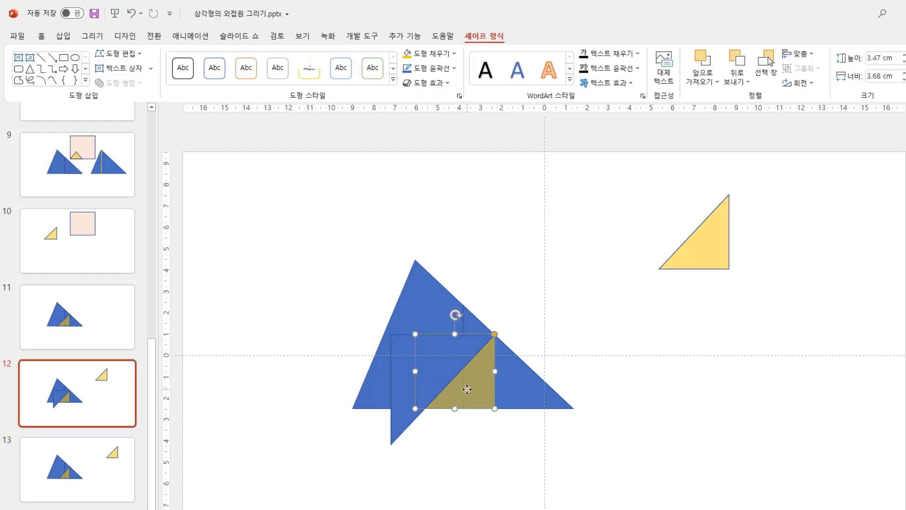
key("ctrl+c")
key("Page_Down")
key("ctrl+v")
left_click_drag(466, 388, 787, 277)
left_click(820, 305)
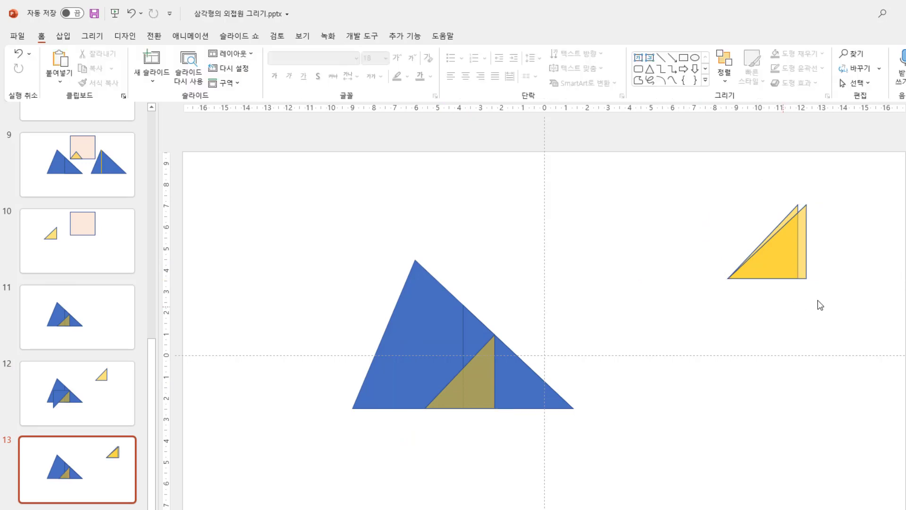
- Nudge the wider gold triangle left until its vertical side coincides with that of the trimmed copy
left_click(779, 267)
key("Left")
key("Left")
key("Left")
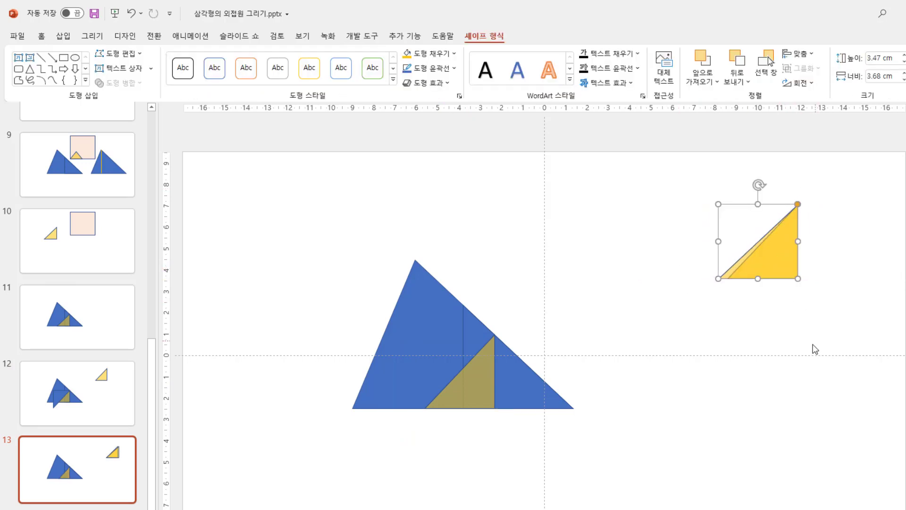
left_click(795, 292)
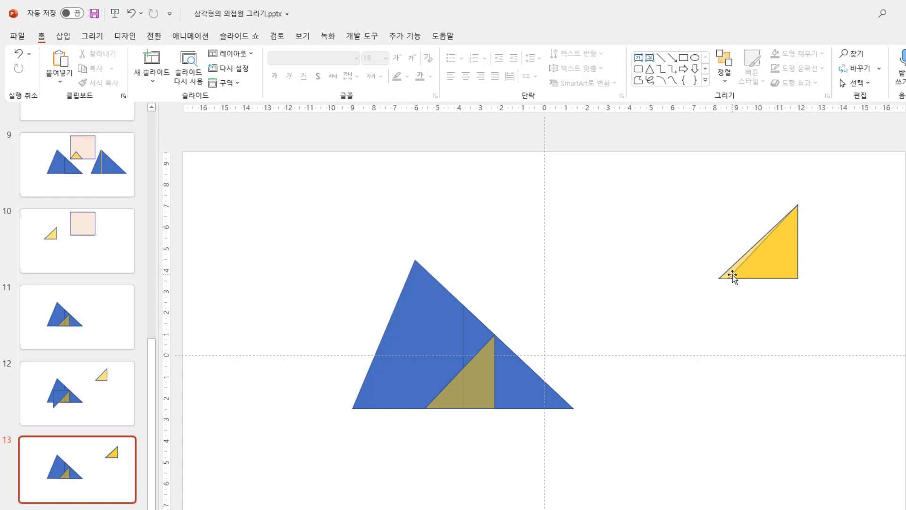
left_click(468, 391)
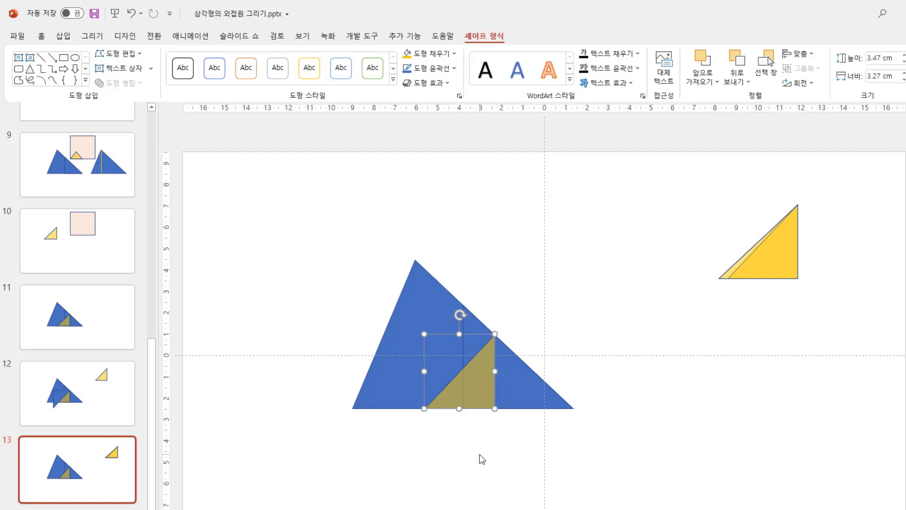
left_click(410, 483)
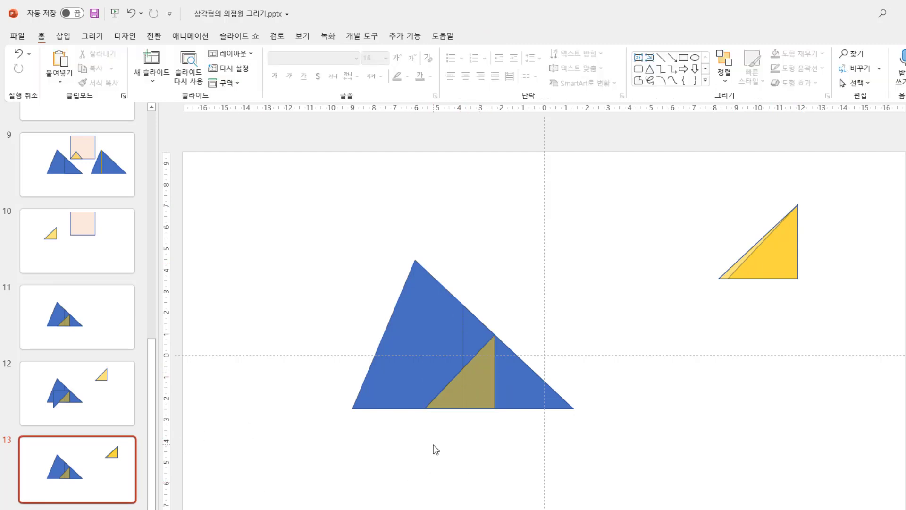
left_click(475, 374)
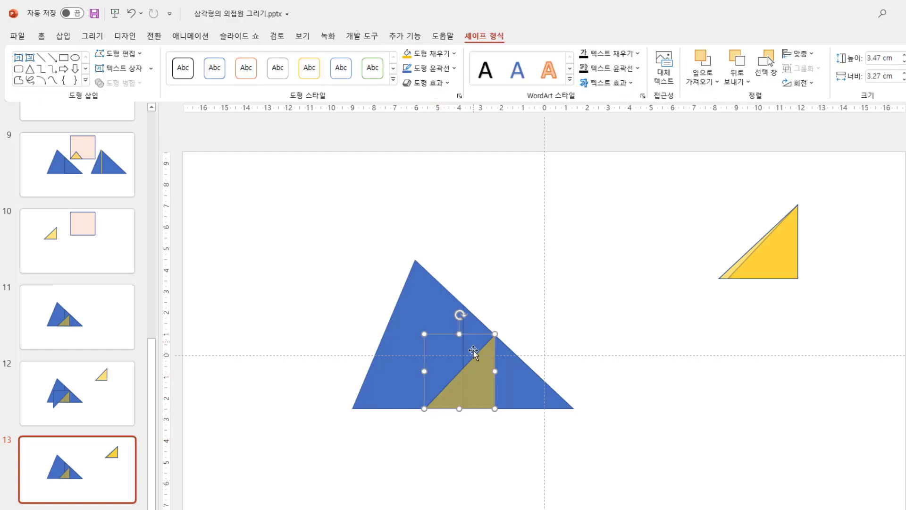
left_click(426, 318)
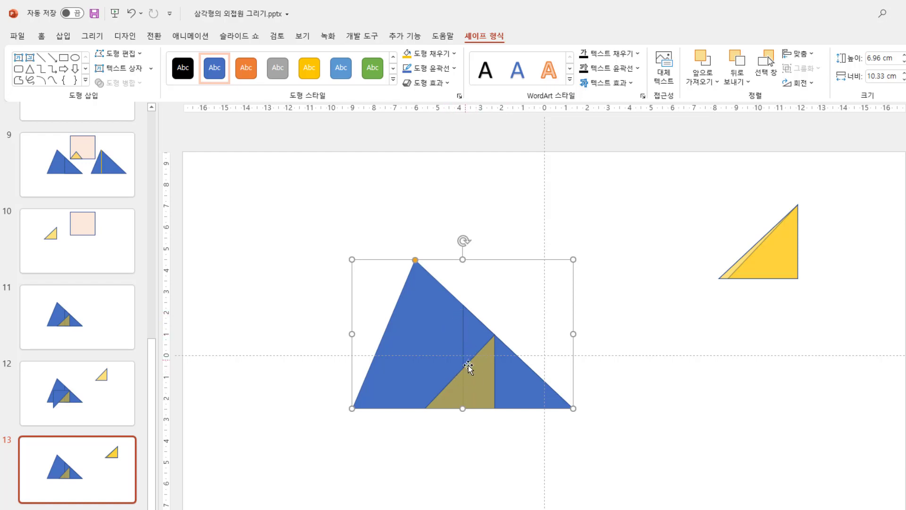
- Duplicate slide 13
left_click(476, 433)
key("ctrl+d")
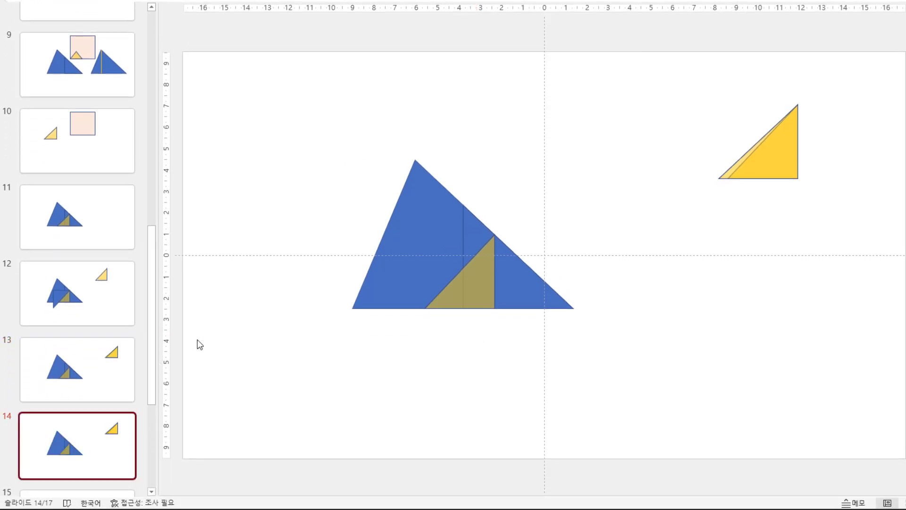
left_click(465, 279)
left_click(451, 270)
left_click(477, 284)
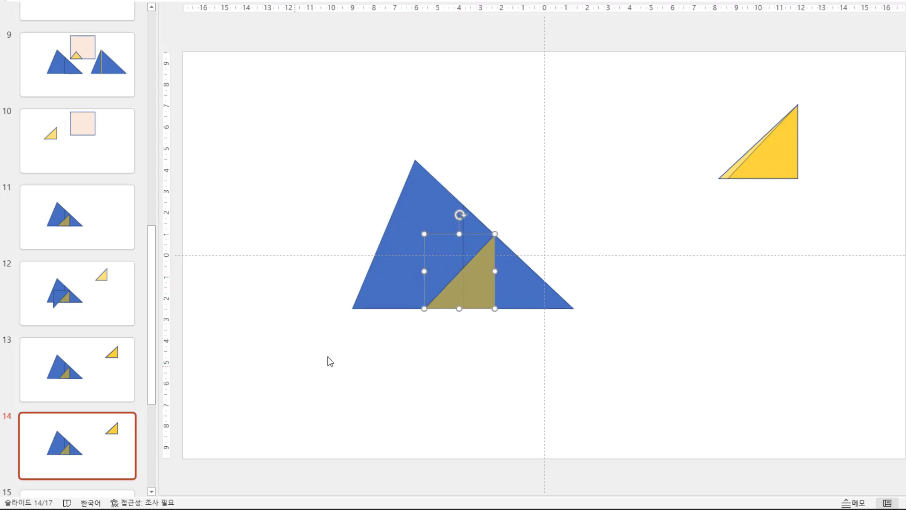
left_click(93, 427)
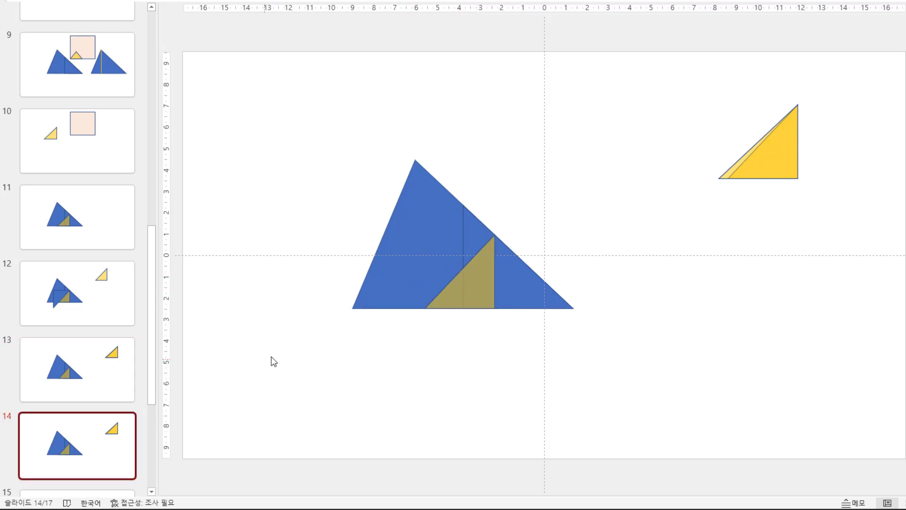
left_click(432, 282)
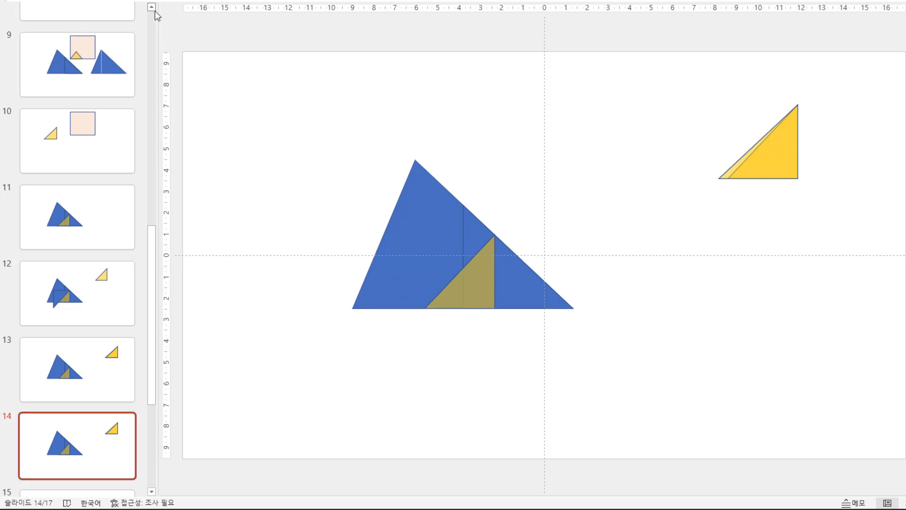
- Copy the translucent yellow rectangle from slide 7 and paste it onto slide 14
left_click(77, 28)
left_click(362, 221)
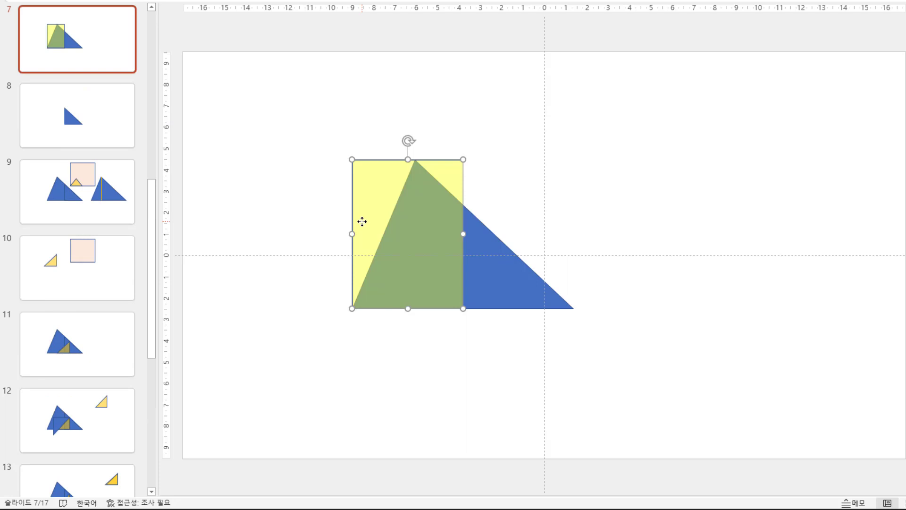
key("ctrl+c")
scroll(75, 423, "down", 3)
left_click(75, 424)
key("ctrl+v")
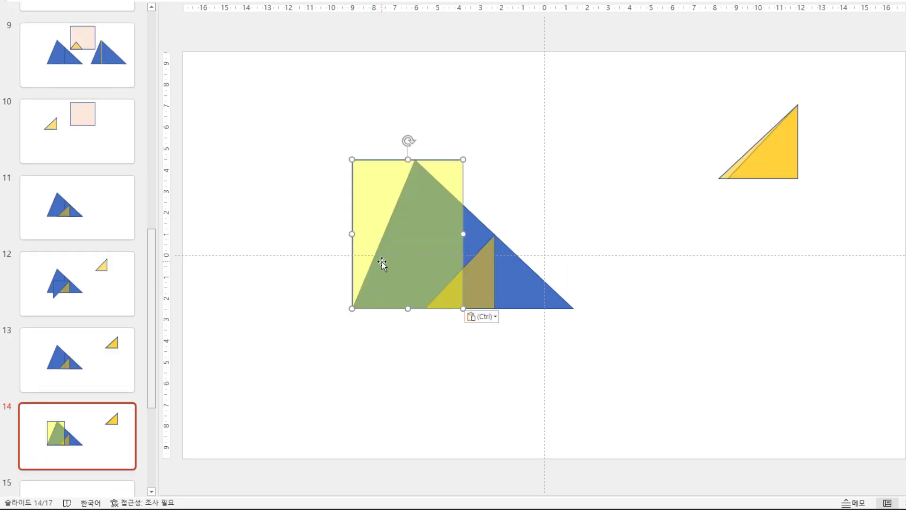
- Intersect the pasted yellow rectangle with the gold triangle inside the large blue triangle
left_click(479, 285, "shift")
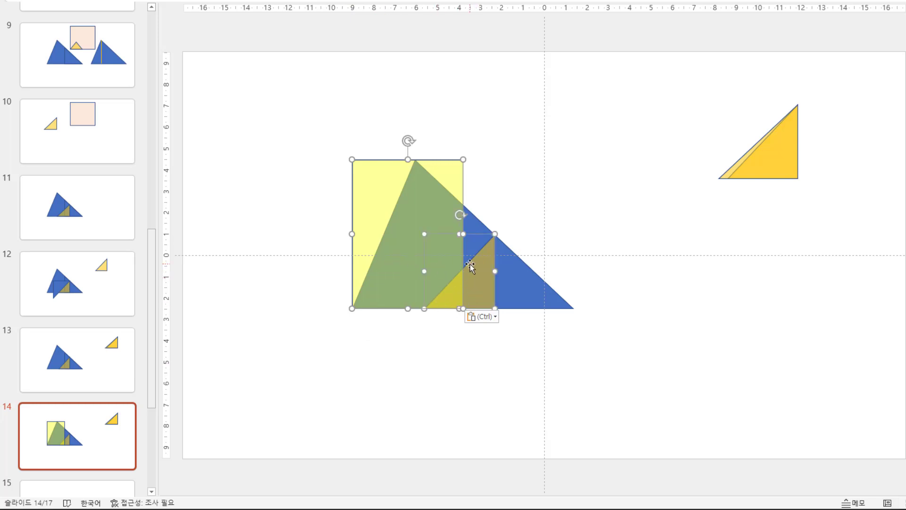
left_click(283, 191)
left_click(381, 190)
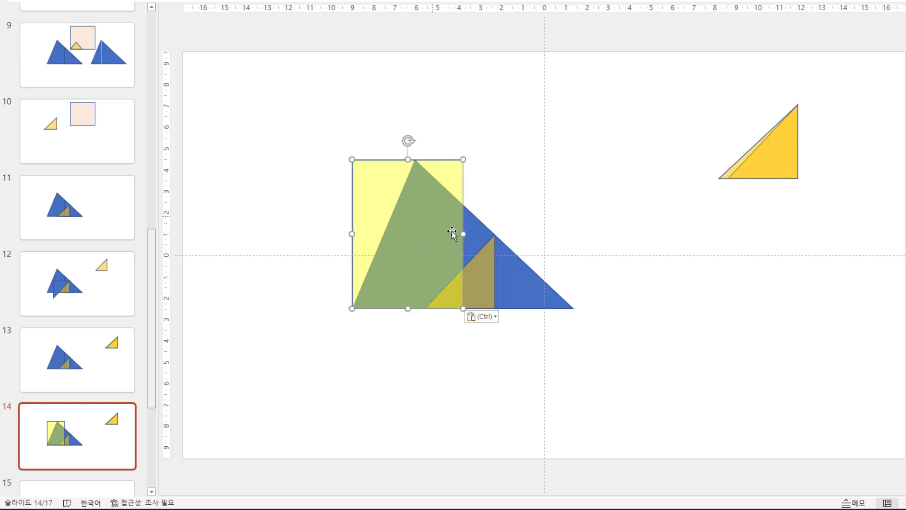
left_click(485, 283, "shift")
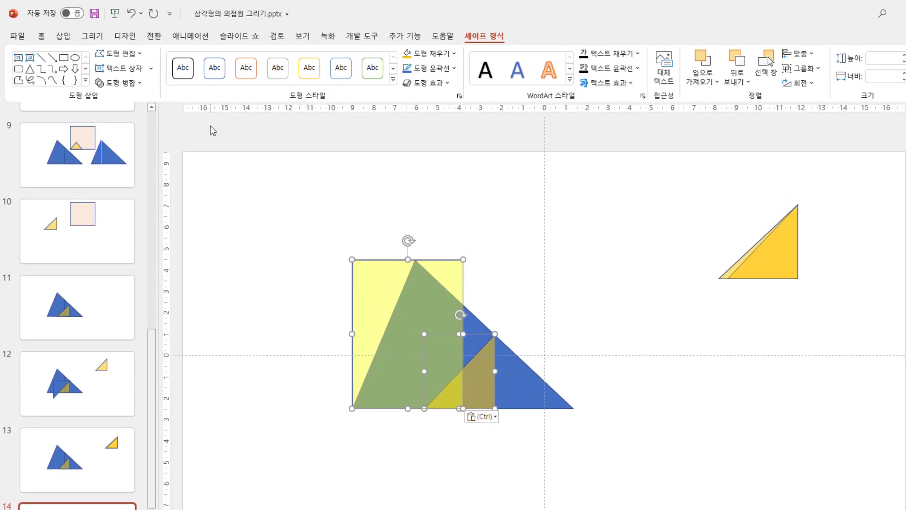
left_click(141, 84)
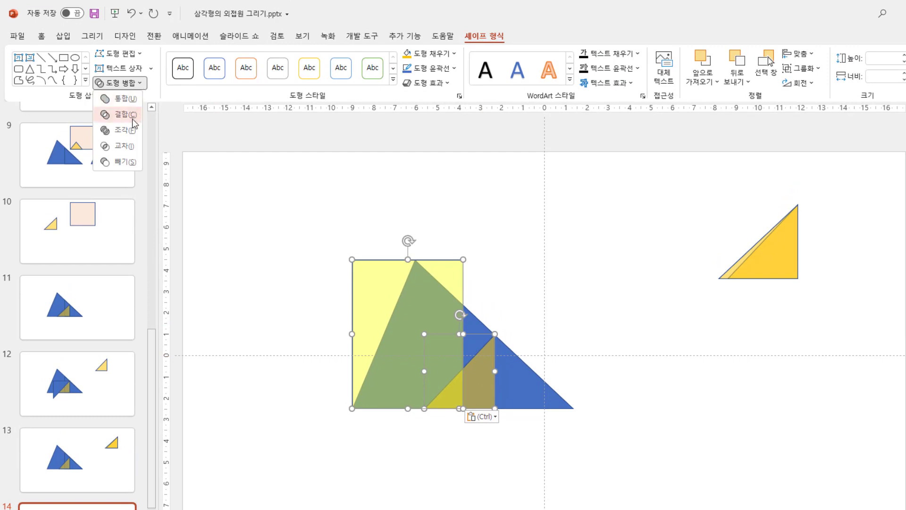
left_click(126, 147)
left_click(282, 350)
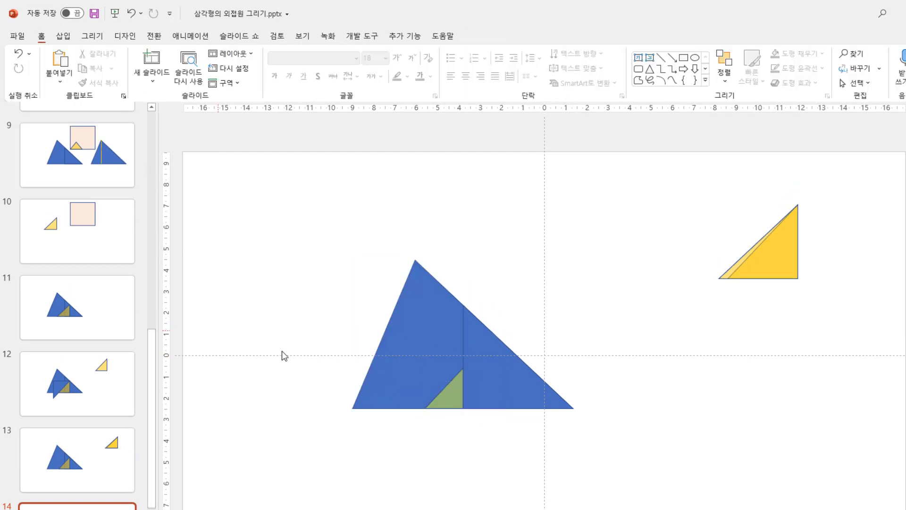
left_click(442, 402)
left_click(465, 446)
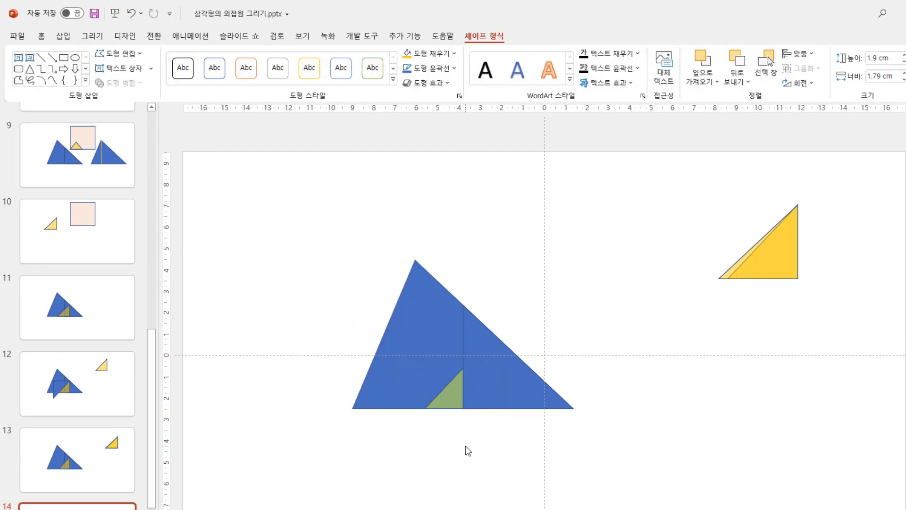
left_click(457, 400)
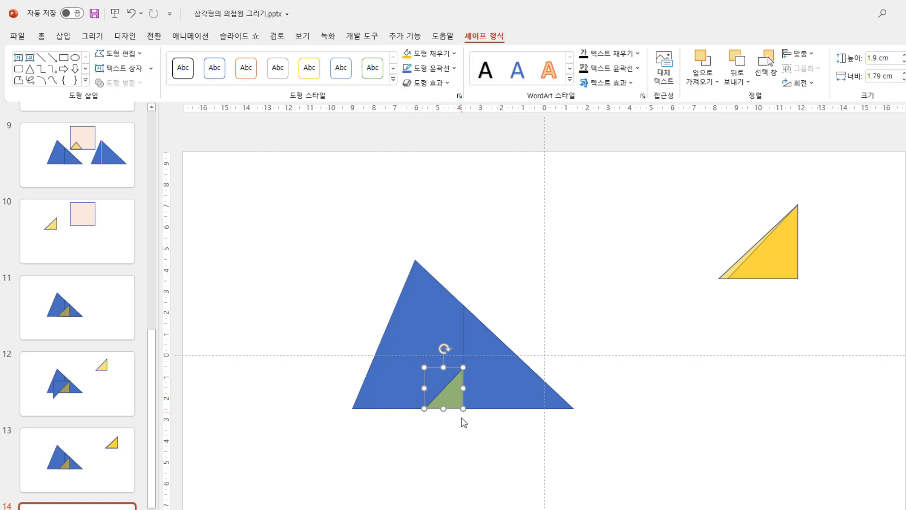
left_click(454, 439)
left_click(452, 398)
left_click(467, 464)
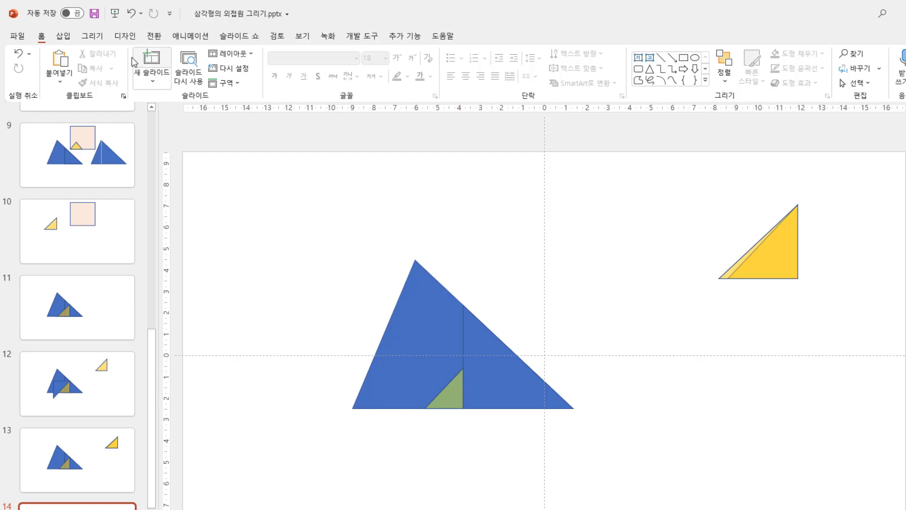
- Draw a nearly vertical straight line about 5.27 cm high in the slide's empty upper-left area and give it the gold line style
left_click(62, 36)
left_click(225, 64)
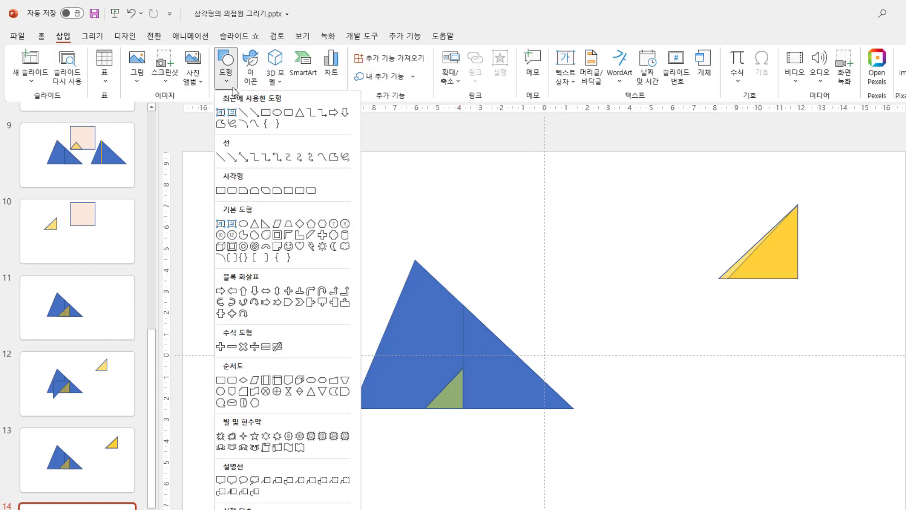
left_click(244, 112)
left_click_drag(247, 184, 256, 297)
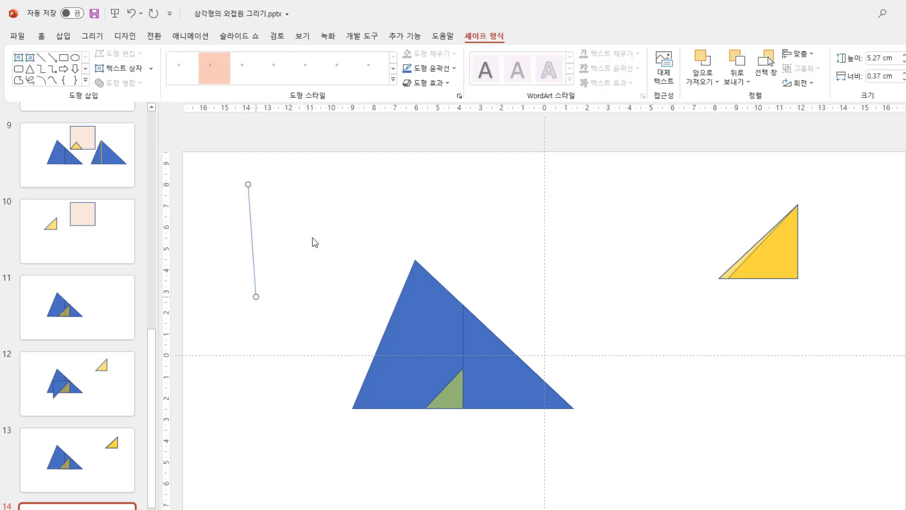
left_click(310, 68)
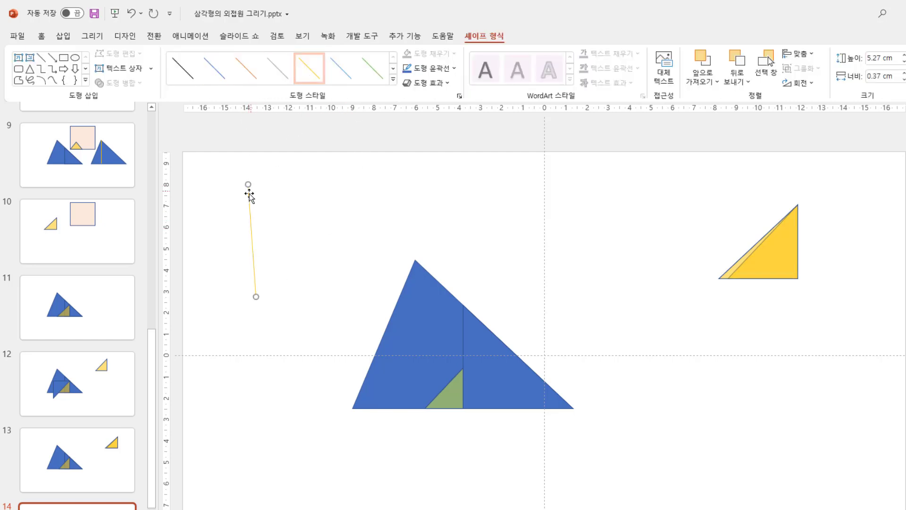
- Connect the gold line from the blue triangle's apex to the green triangle's top corner, and place a duplicate line in the empty area
left_click_drag(247, 184, 415, 260)
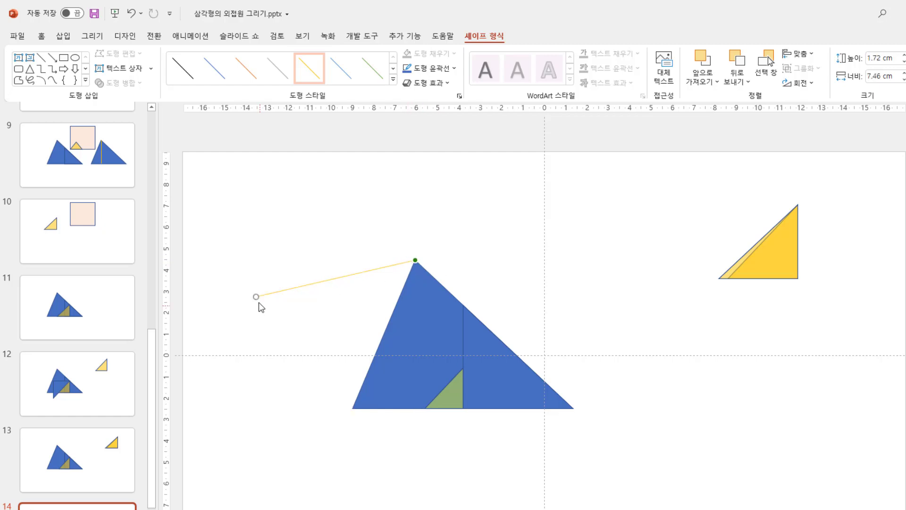
left_click_drag(257, 297, 461, 369)
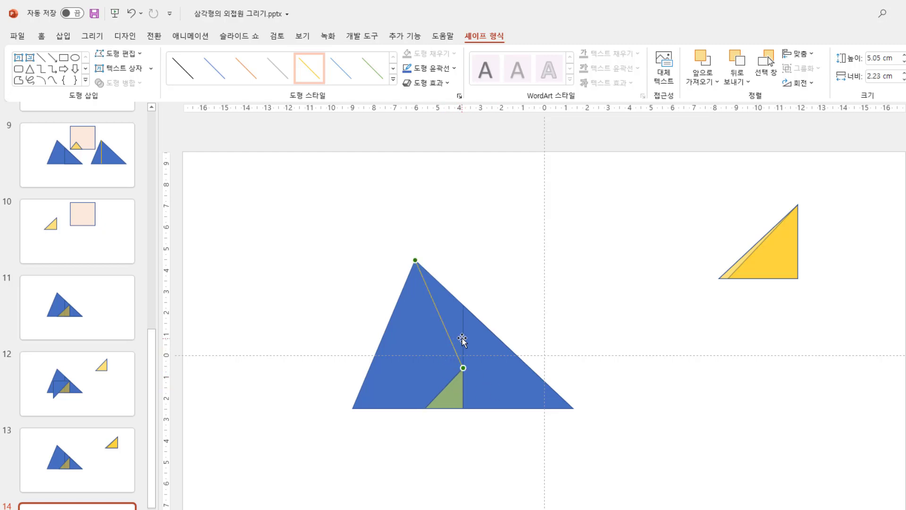
key("ctrl+d")
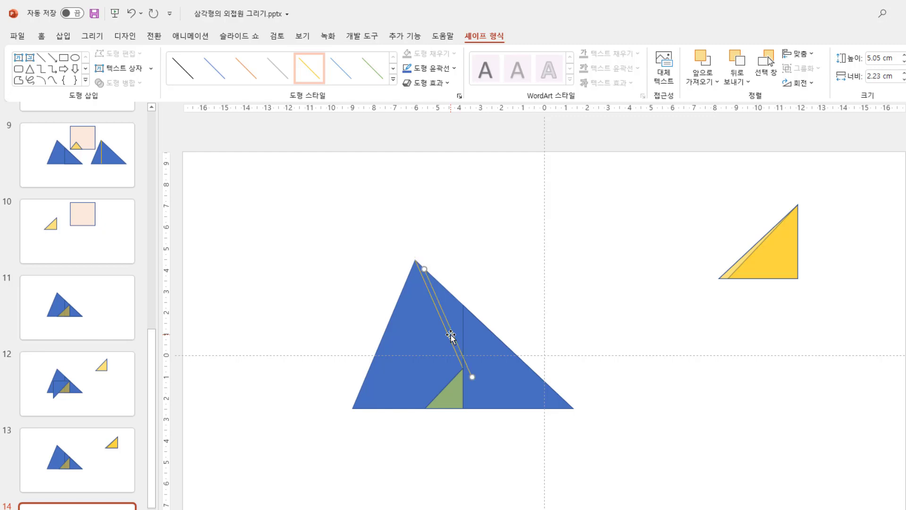
left_click_drag(450, 336, 593, 273)
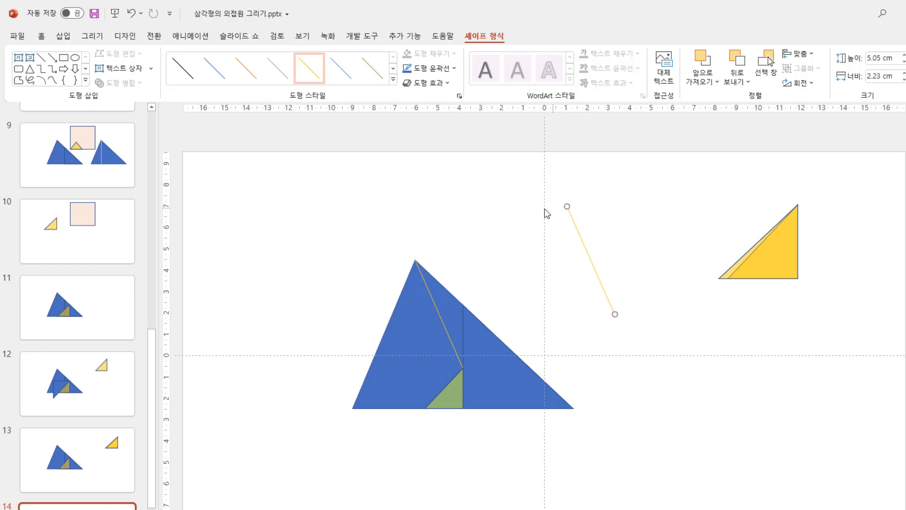
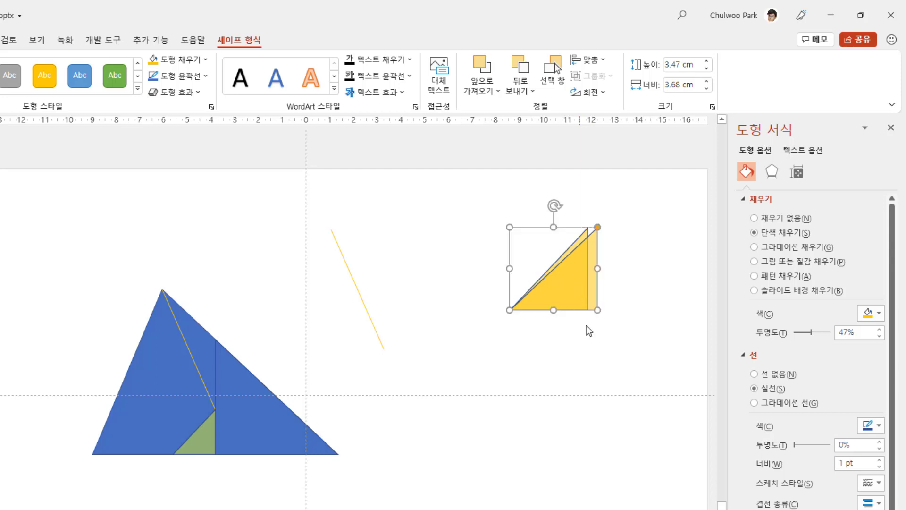
- Select the duplicate gold line and, in Calculator, square its height of 5.05
left_click(355, 285)
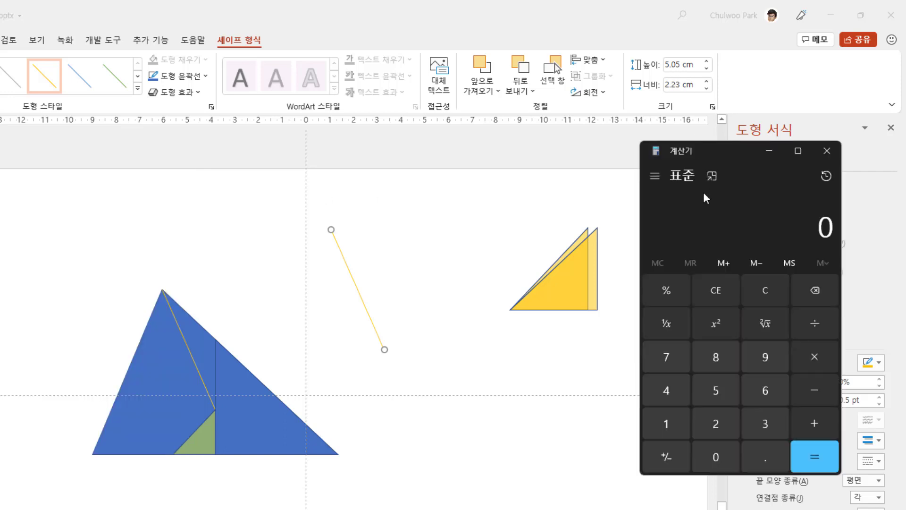
left_click(714, 390)
left_click(761, 458)
left_click(716, 456)
left_click(716, 390)
left_click(720, 322)
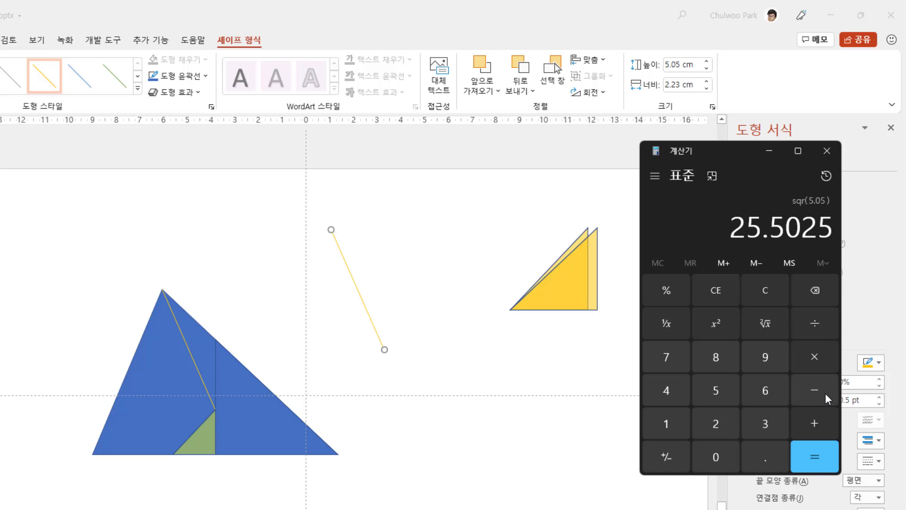
- Add the square of the line's width, 2.23, and take the square root of the sum
left_click(825, 421)
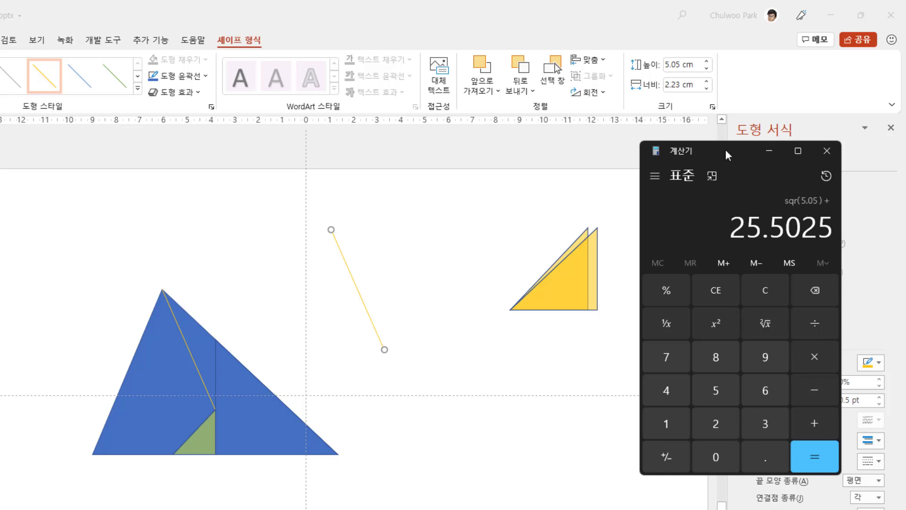
left_click(715, 423)
left_click(765, 455)
left_click(725, 424)
left_click(774, 423)
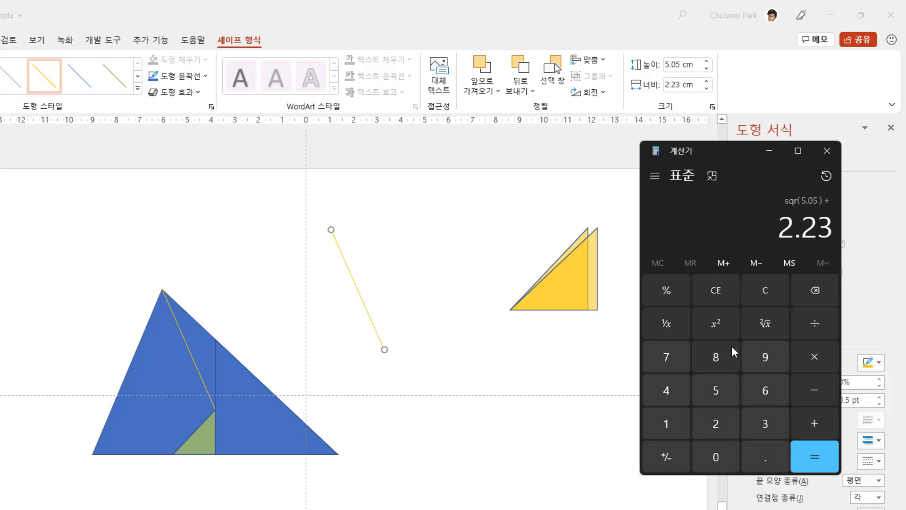
left_click(719, 326)
left_click(816, 454)
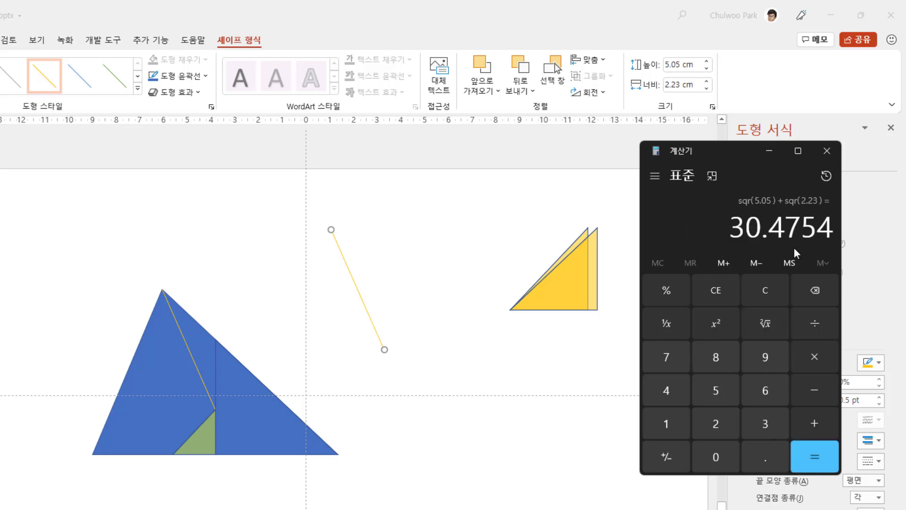
left_click(768, 324)
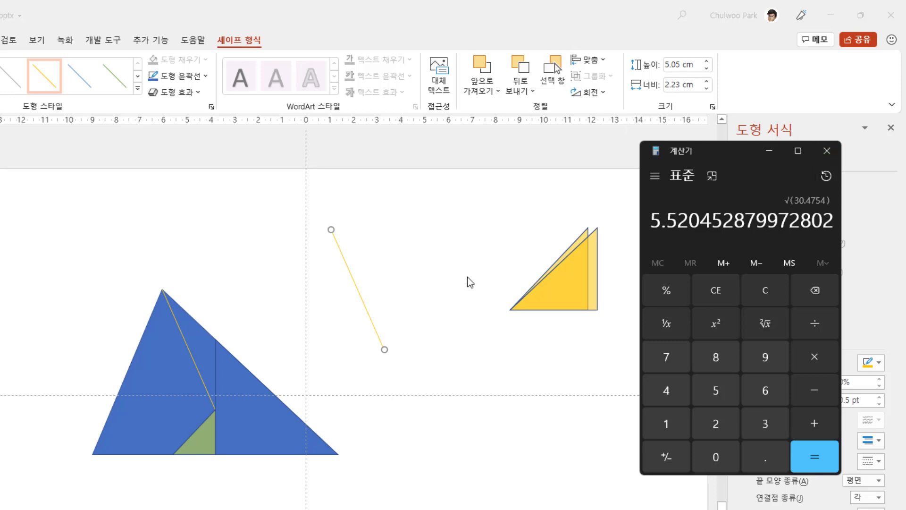
- Multiply the calculated square root by 2 in Calculator, and return to the presentation
left_click(464, 290)
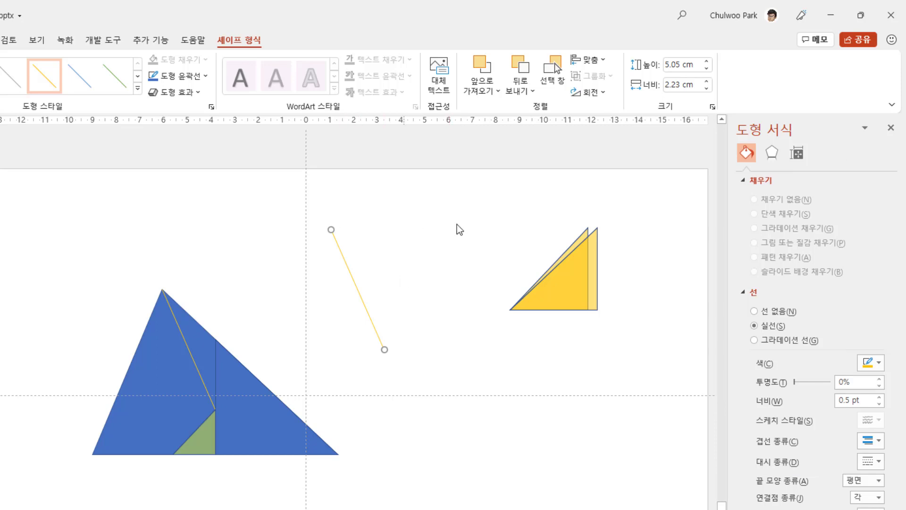
key("alt+Tab")
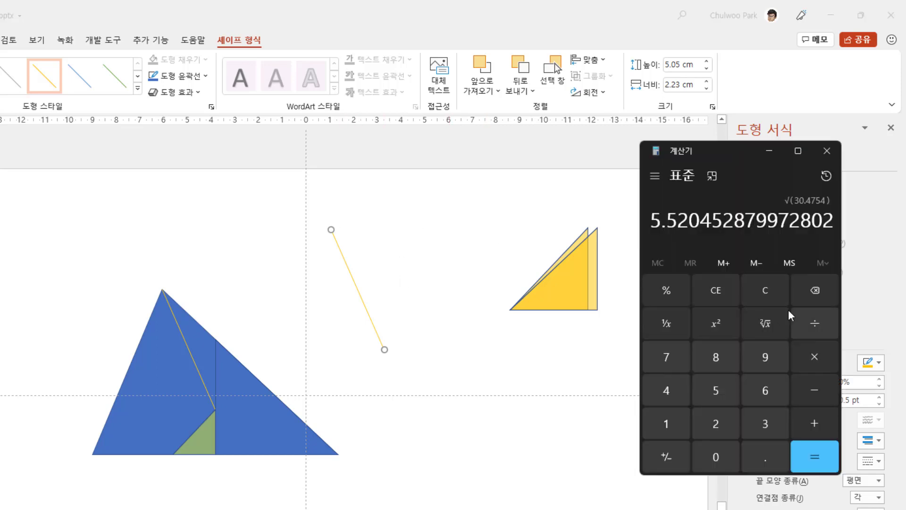
left_click(815, 358)
left_click(717, 424)
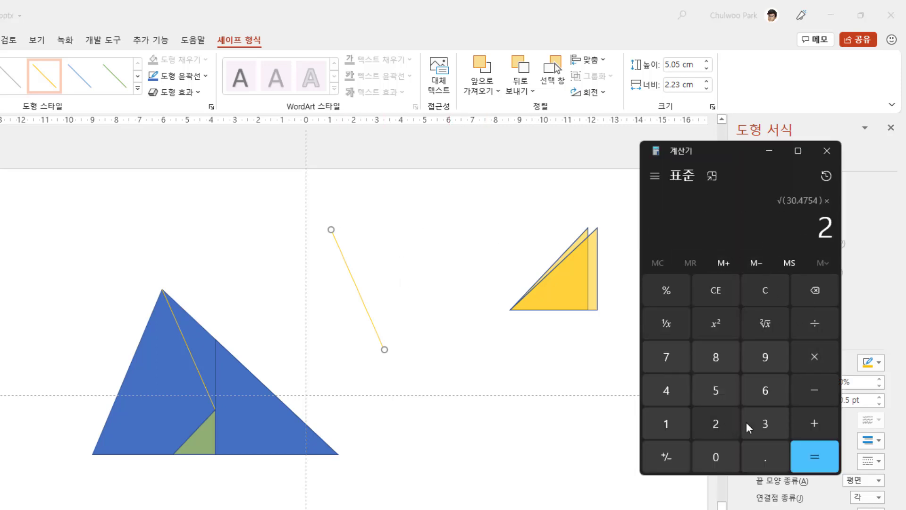
left_click(814, 453)
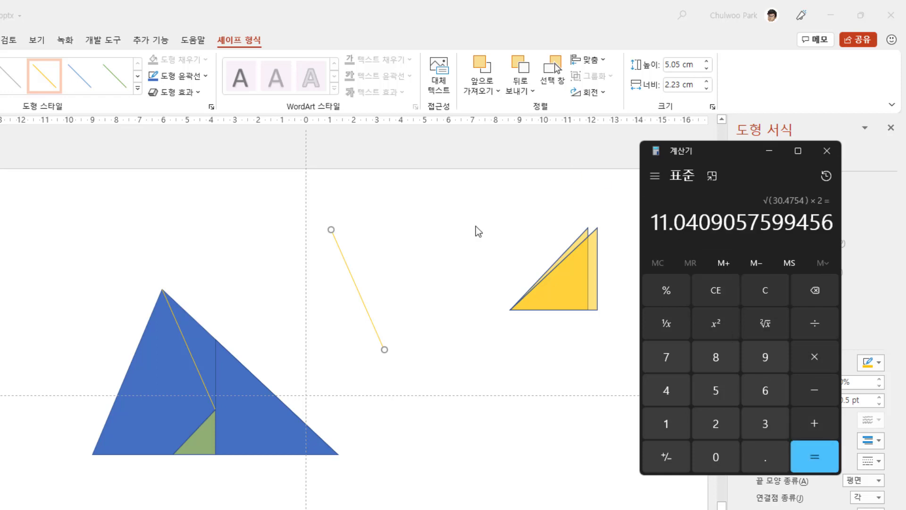
key("alt+Tab")
- Draw a circle about 8.14 cm in diameter in the empty area beside the blue triangle
left_click(445, 429)
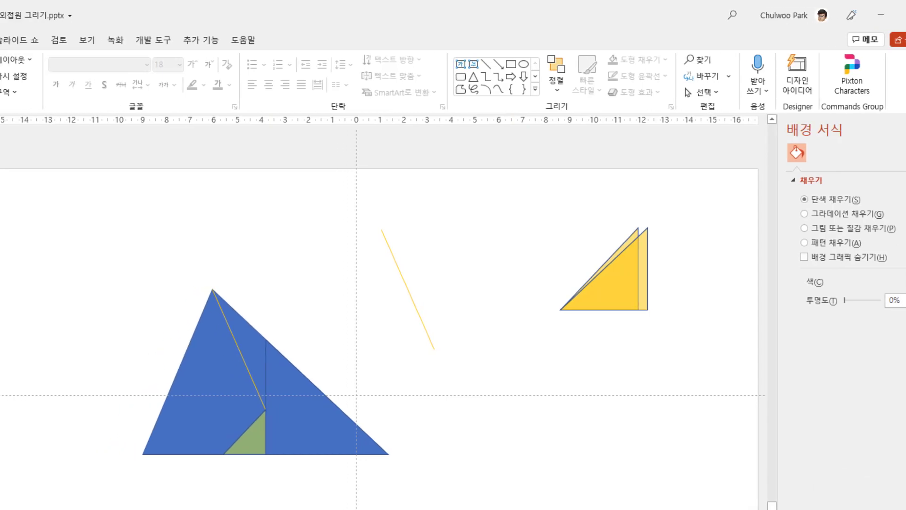
left_click(0, 39)
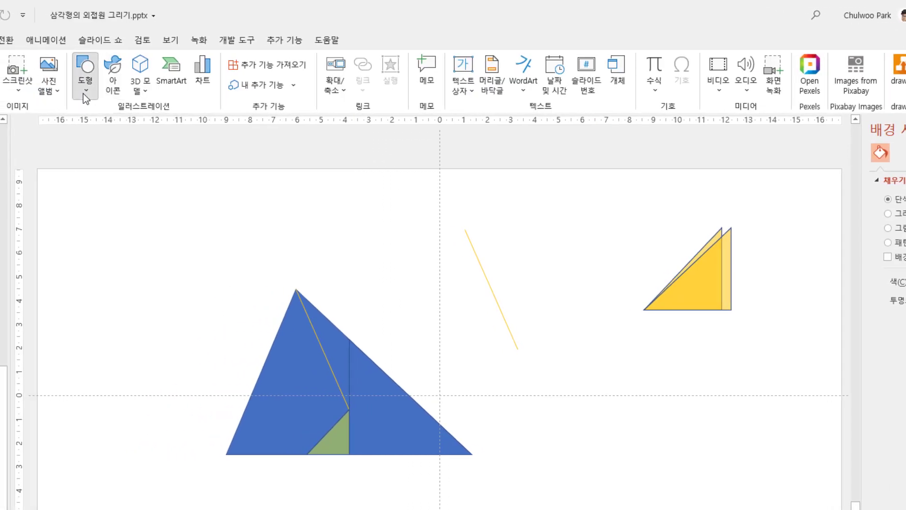
left_click(83, 94)
left_click(96, 221)
left_click_drag(492, 350, 659, 509)
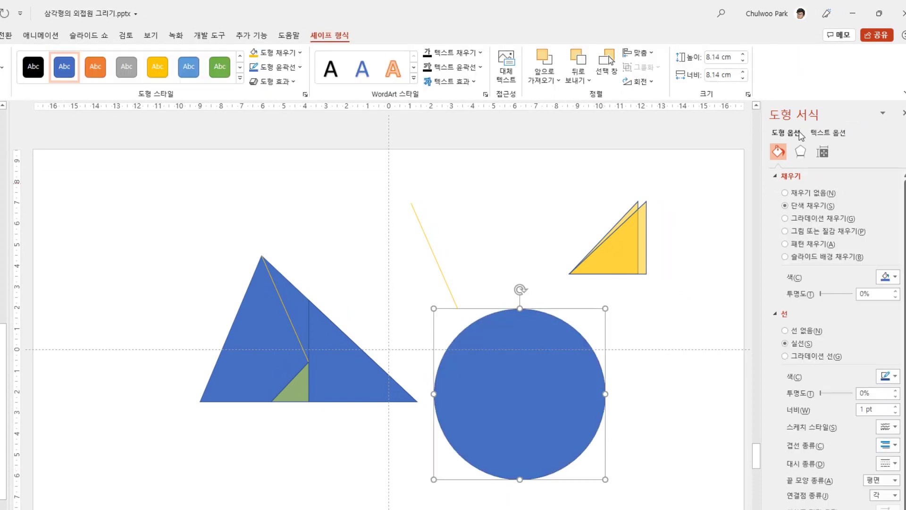
- Lock the circle's aspect ratio and set its height to 11.04 cm
left_click(822, 152)
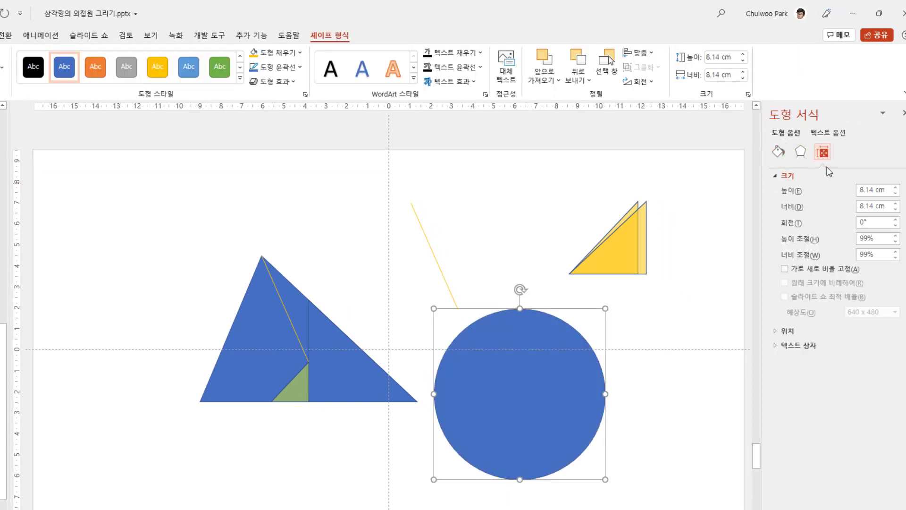
left_click(814, 273)
double_click(866, 192)
type("11")
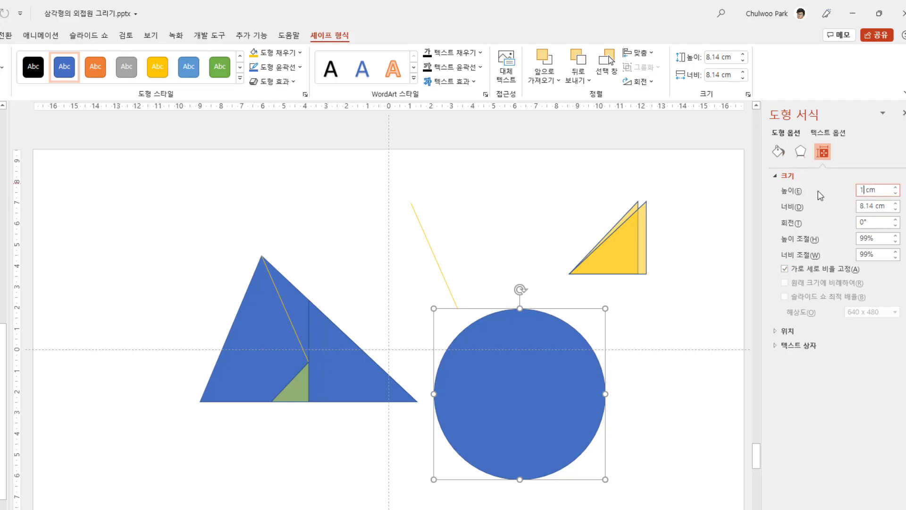
type(".04")
key("Return")
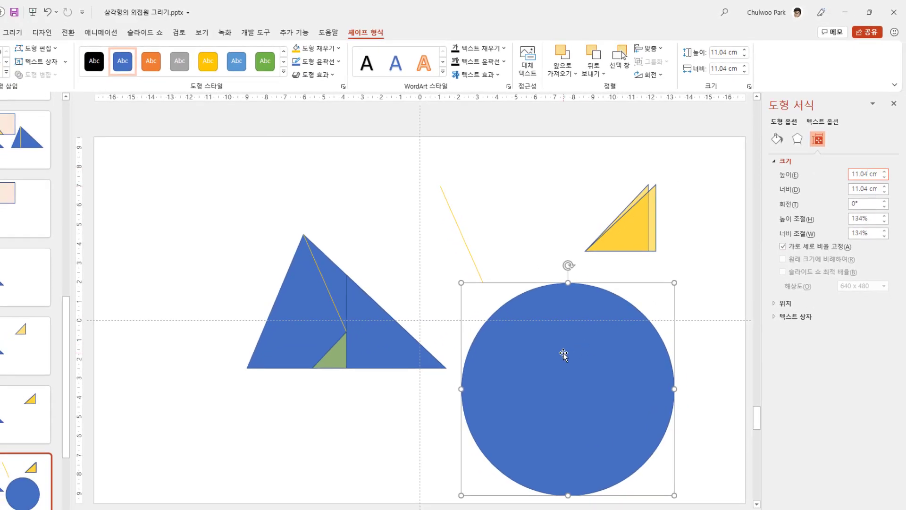
- Fill the circle with light gray at 66% transparency and move it roughly over the blue triangle
left_click(338, 48)
left_click(346, 88)
left_click(343, 87)
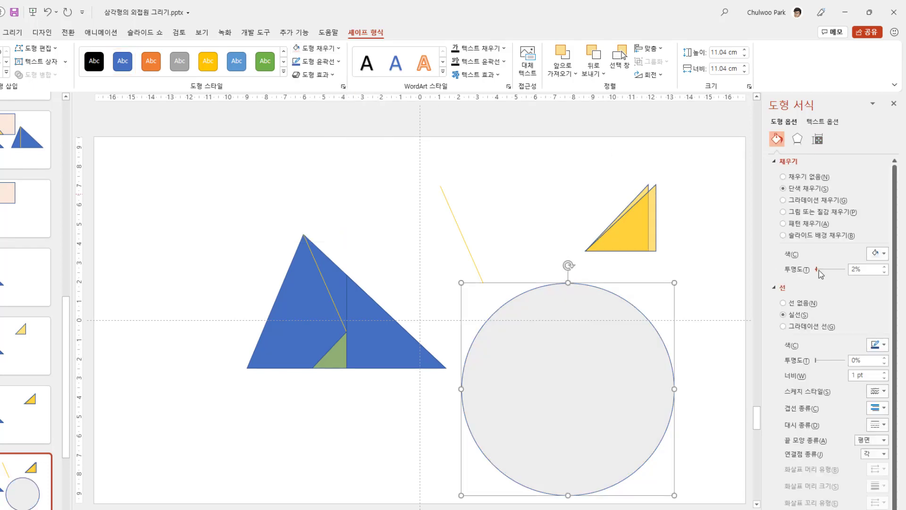
left_click_drag(819, 270, 834, 269)
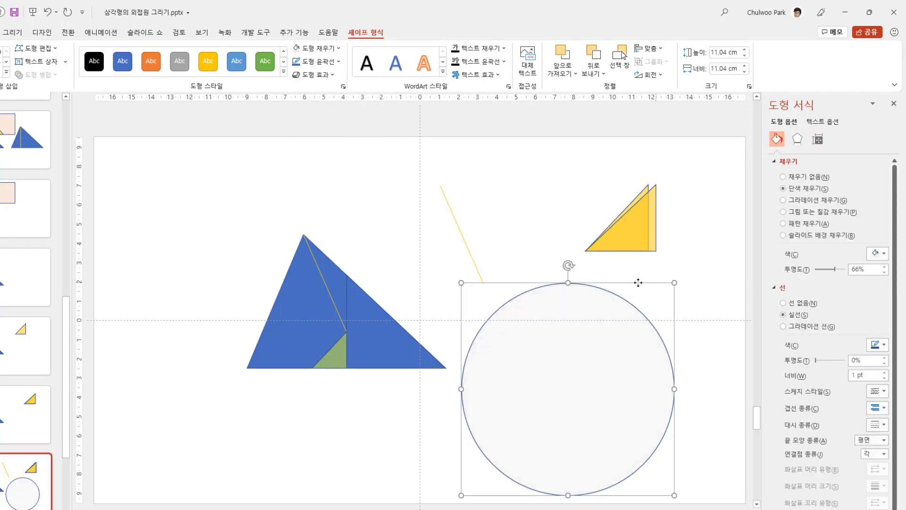
left_click_drag(657, 286, 412, 220)
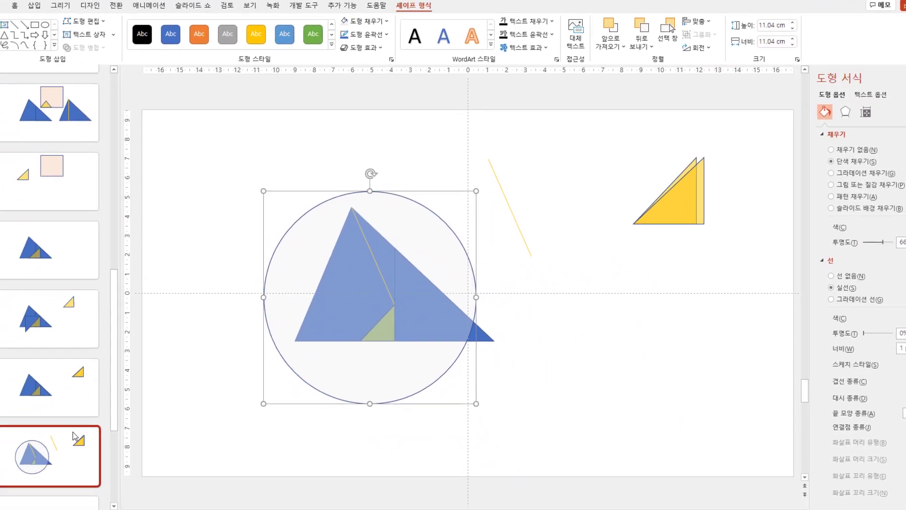
- Duplicate slide 14 and delete the spare gold line and the two yellow triangles from the copy
left_click(27, 462)
key("ctrl+d")
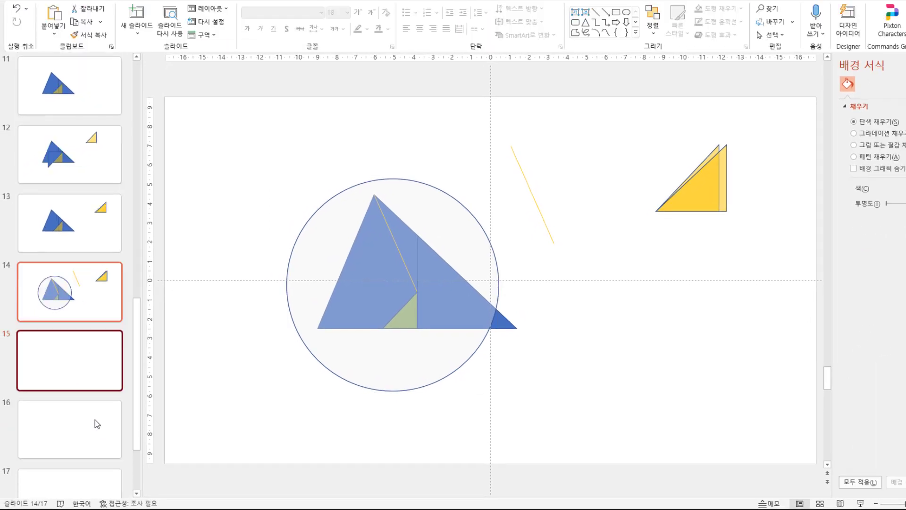
left_click(548, 223)
key("Delete")
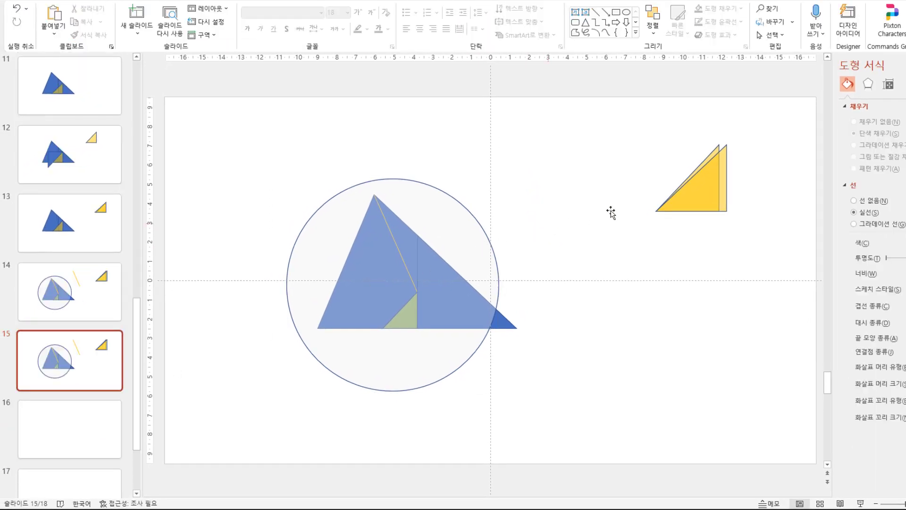
left_click(689, 198)
key("Delete")
left_click(689, 199)
key("Delete")
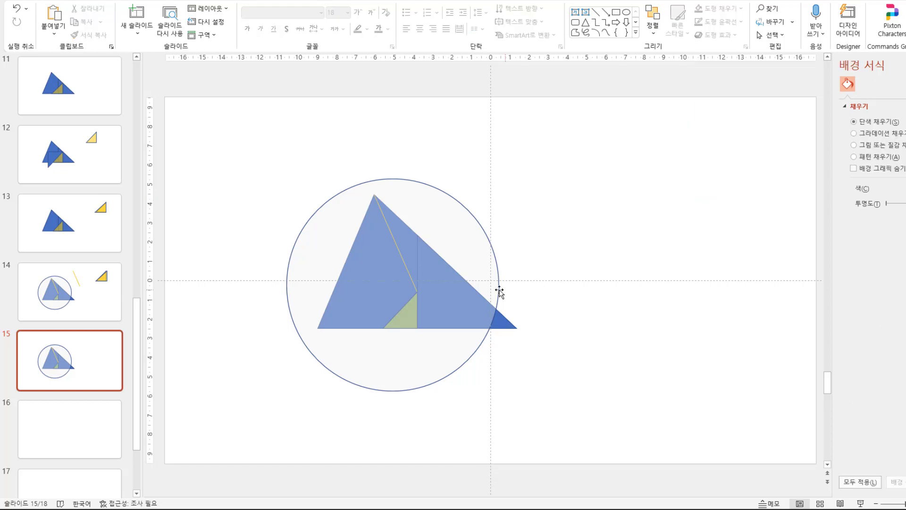
- Move the circle so its center sits on the green triangle's top corner and its outline meets the blue triangle's three vertices
left_click_drag(486, 232, 507, 243)
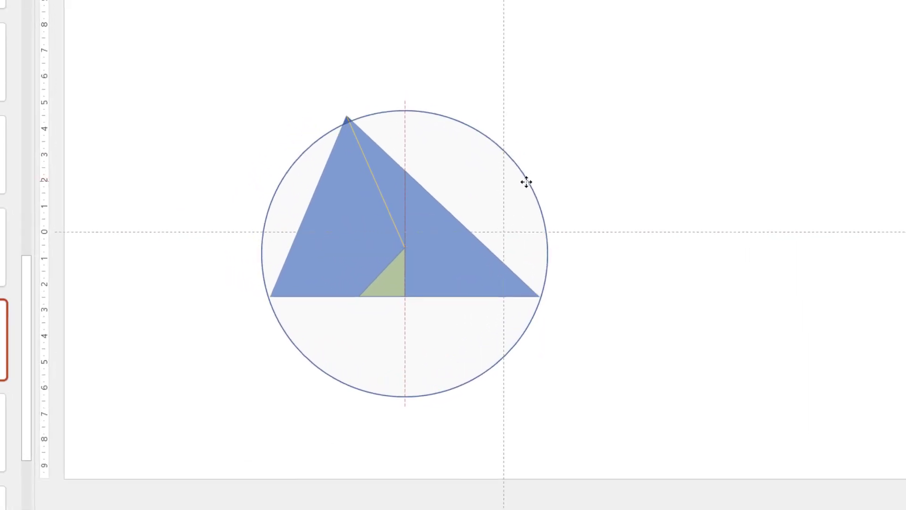
left_click_drag(526, 182, 526, 176)
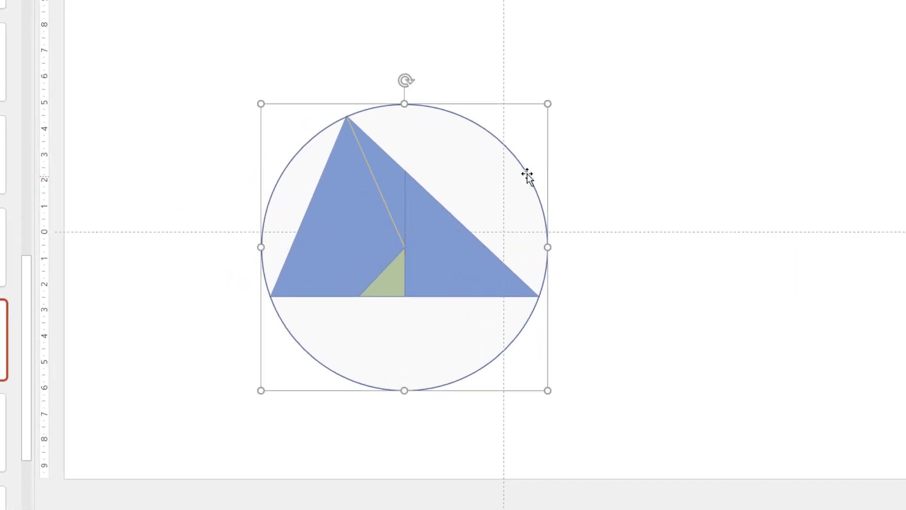
left_click(615, 168)
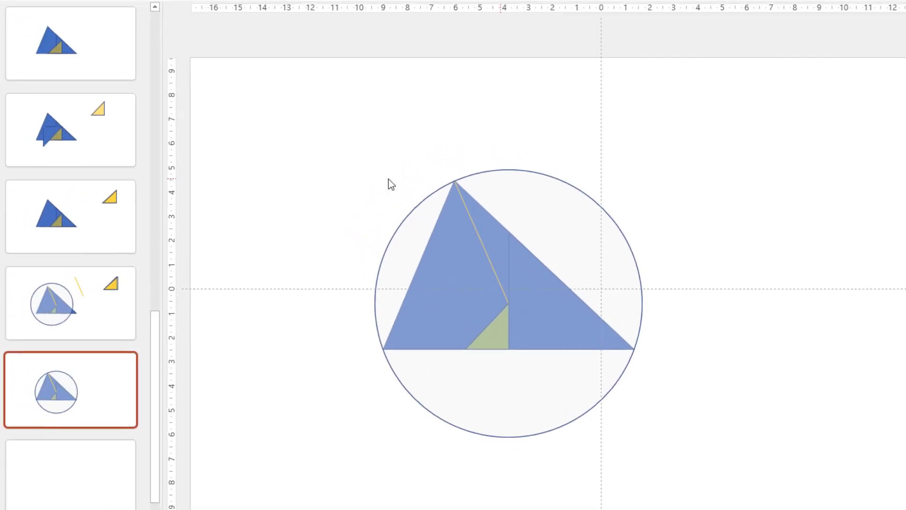
- Copy the plain blue triangle from an earlier slide onto blank slide 16
left_click_drag(170, 419, 176, 239)
left_click(75, 71)
left_click(479, 293)
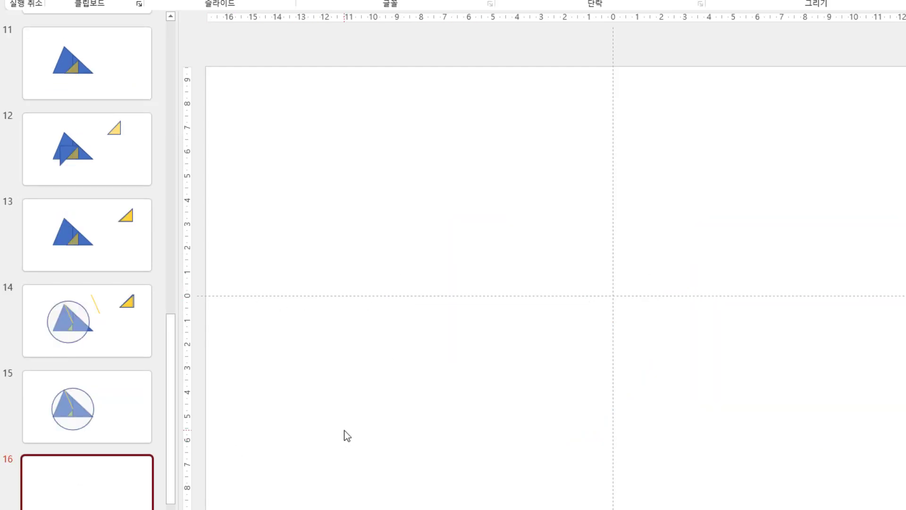
key("ctrl+v")
- Copy the circumscribed circle from slide 15 onto slide 16
left_click(108, 407)
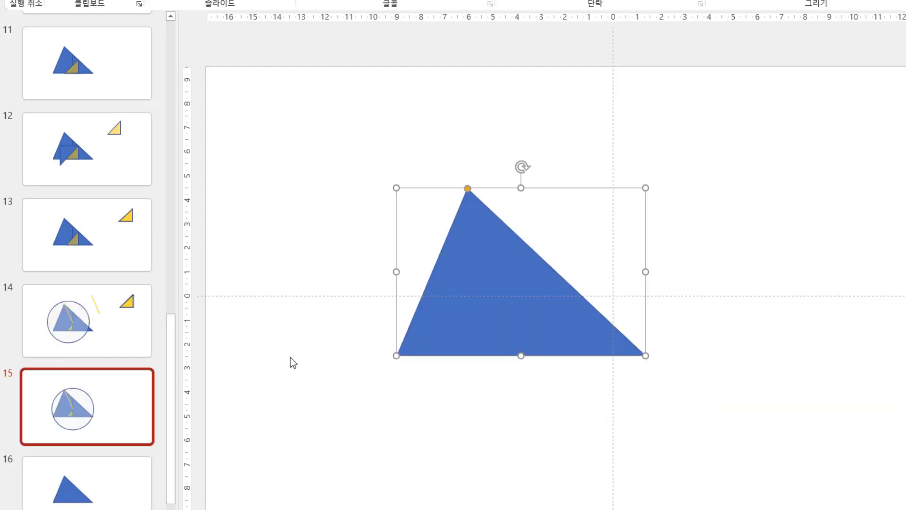
left_click(525, 185)
key("ctrl+c")
left_click(109, 476)
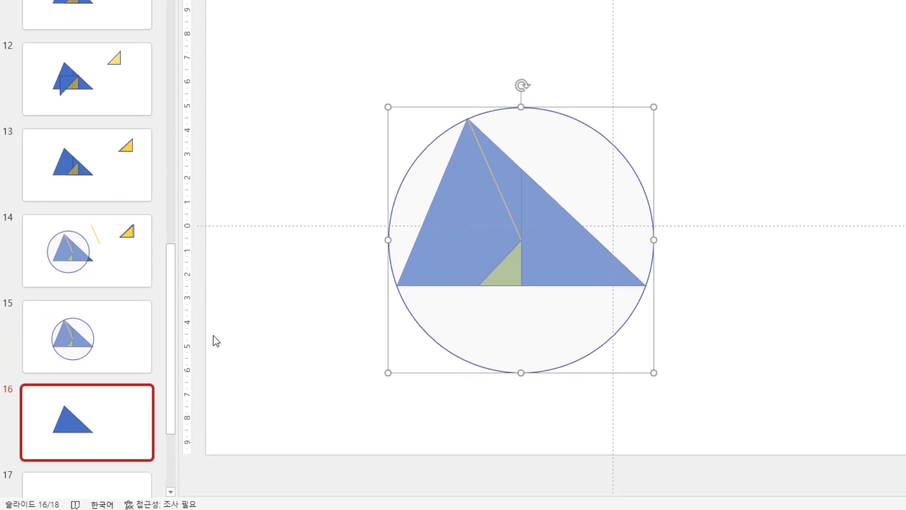
key("ctrl+v")
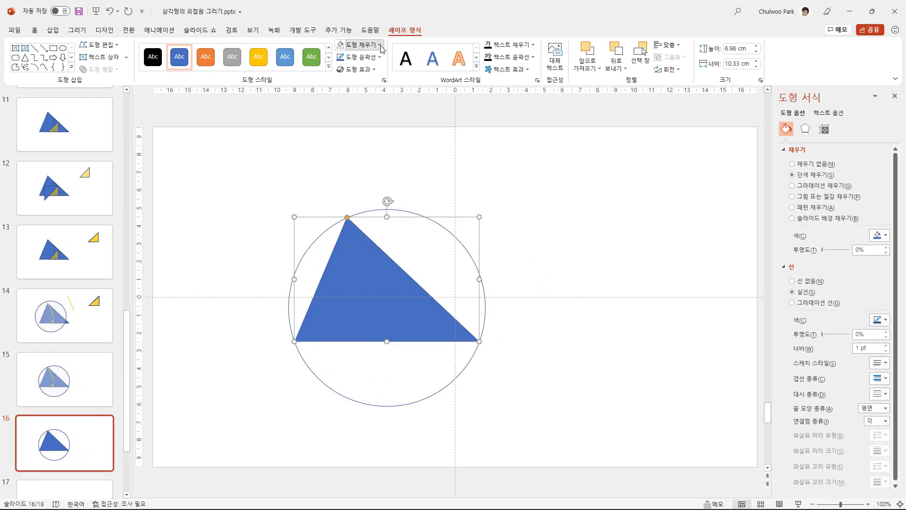
- Remove the fill from the circle and the triangle on slide 16, leaving only their outlines
left_click(359, 45)
left_click(378, 148)
left_click(419, 409)
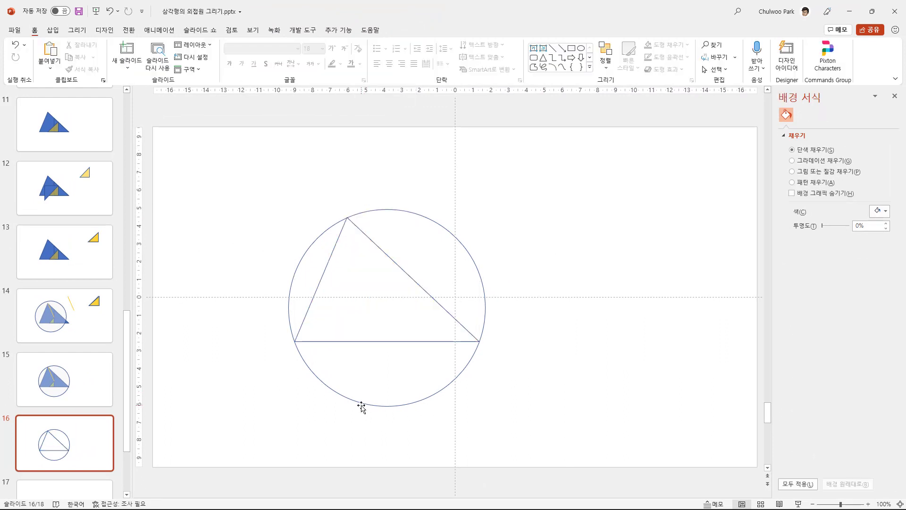
- Copy the translucent blue circle from slide 5 and paste it onto slide 16 beside the outlined circle
left_click(127, 90)
left_click(127, 89)
left_click(127, 89)
left_click(127, 89)
left_click(127, 90)
left_click(127, 89)
left_click(127, 90)
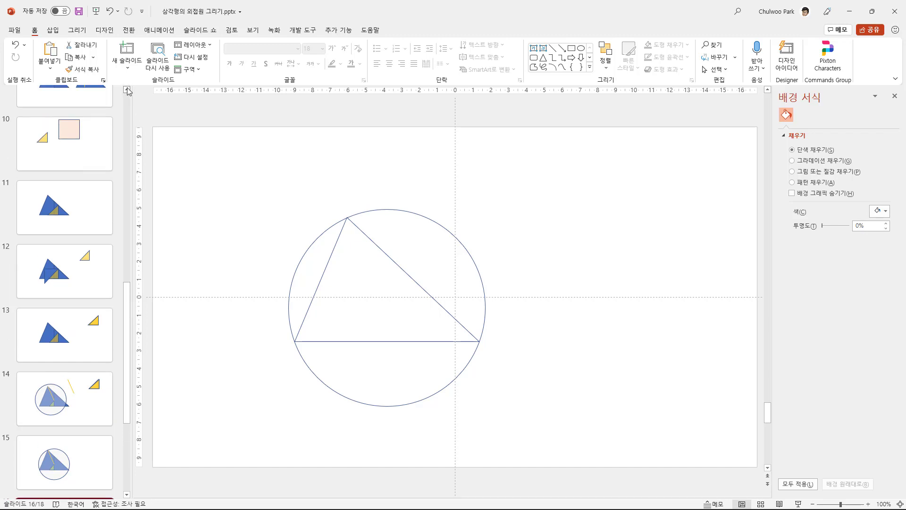
left_click(127, 90)
left_click(127, 89)
left_click(127, 90)
left_click(127, 89)
left_click(127, 89)
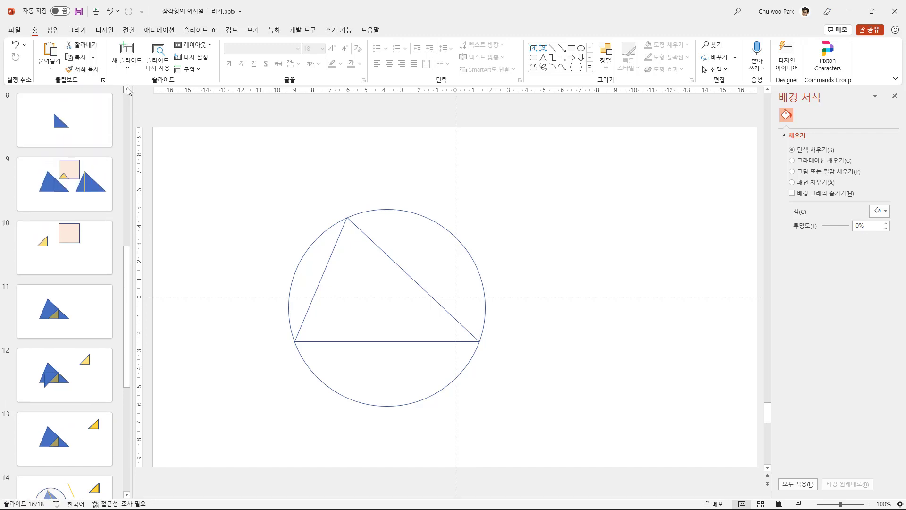
left_click(127, 89)
scroll(96, 131, "up", 5)
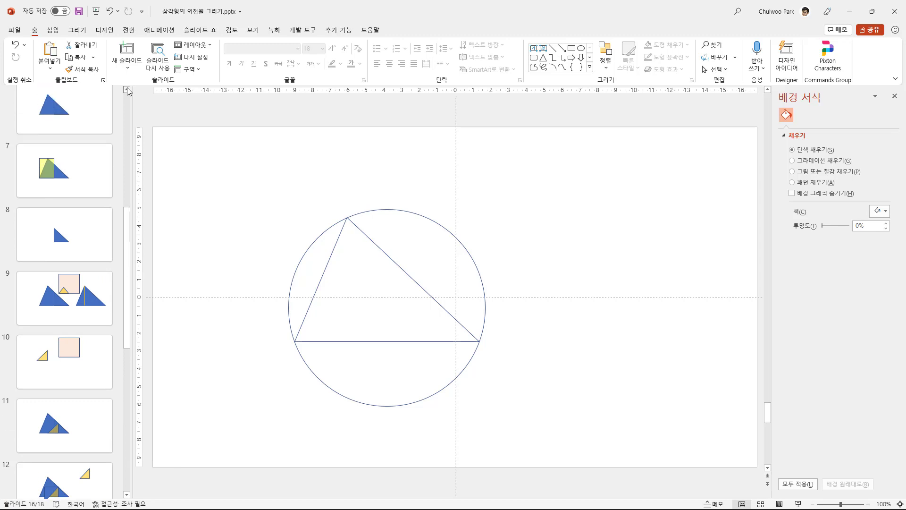
left_click(96, 131)
left_click(550, 286)
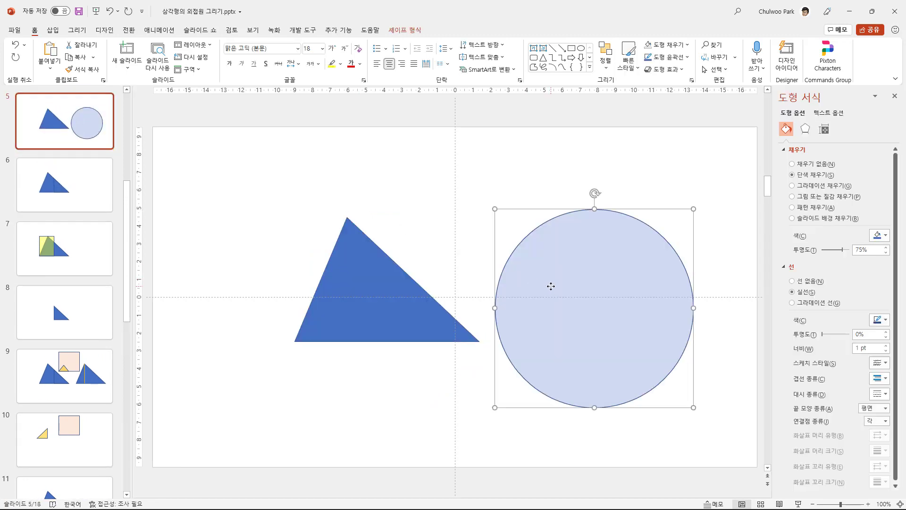
left_click_drag(129, 310, 128, 444)
left_click(93, 434)
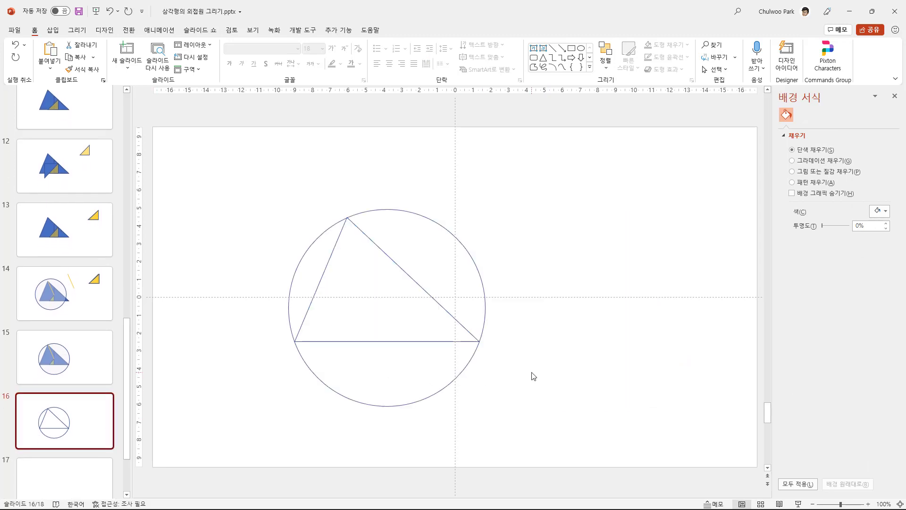
key("ctrl+v")
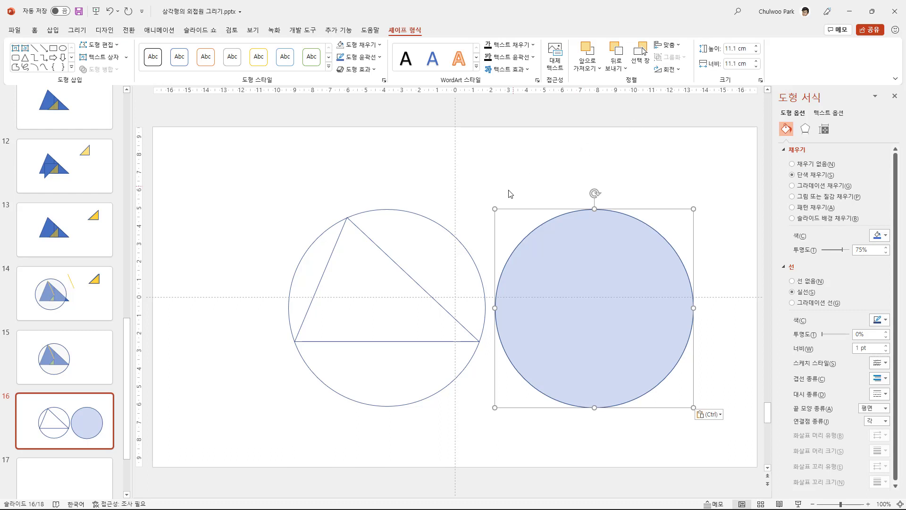
- Compare the sizes of the outlined and translucent blue circles, and move the blue one slightly farther from the outlined circle
left_click(459, 241)
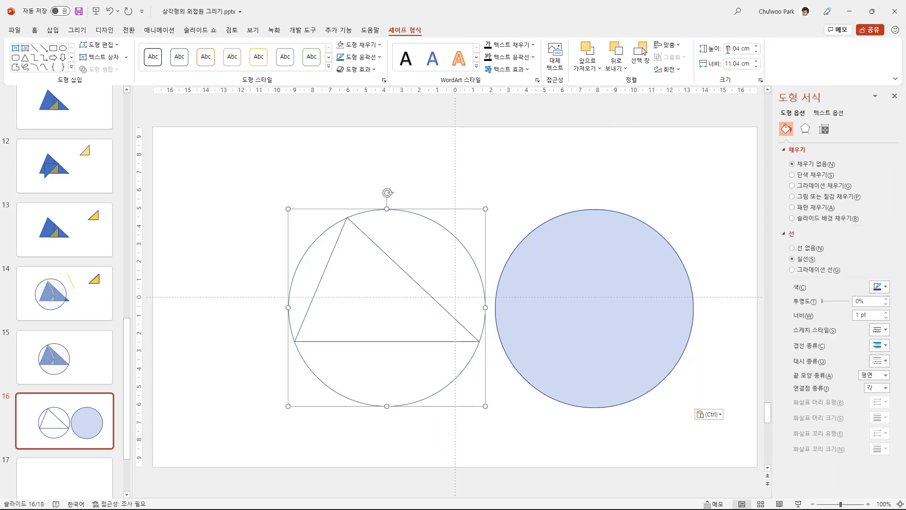
left_click(651, 228)
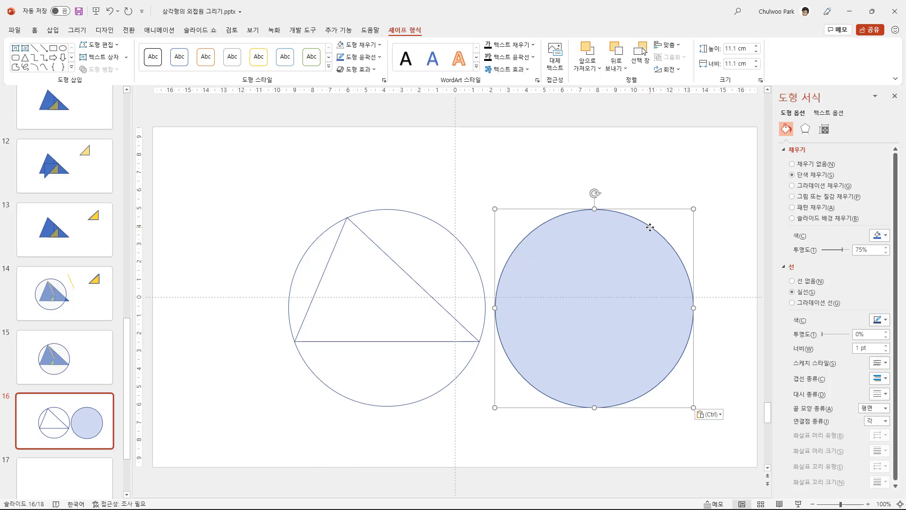
mouse_move(650, 229)
left_mouse_down()
mouse_move(441, 227)
mouse_move(659, 194)
mouse_move(667, 243)
mouse_move(666, 226)
left_mouse_up()
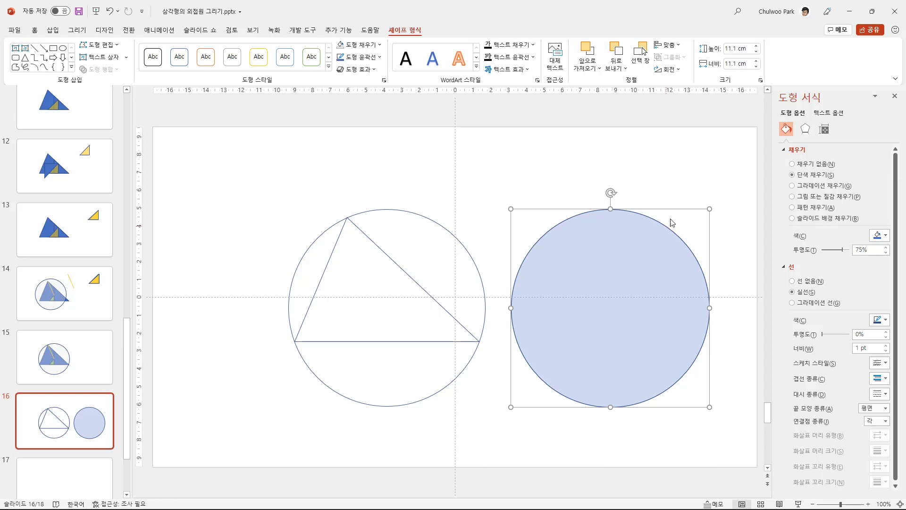
- Copy the yellow radius line from slide 15 onto slide 16 and restyle it as a thin blue dashed line
left_click(73, 317)
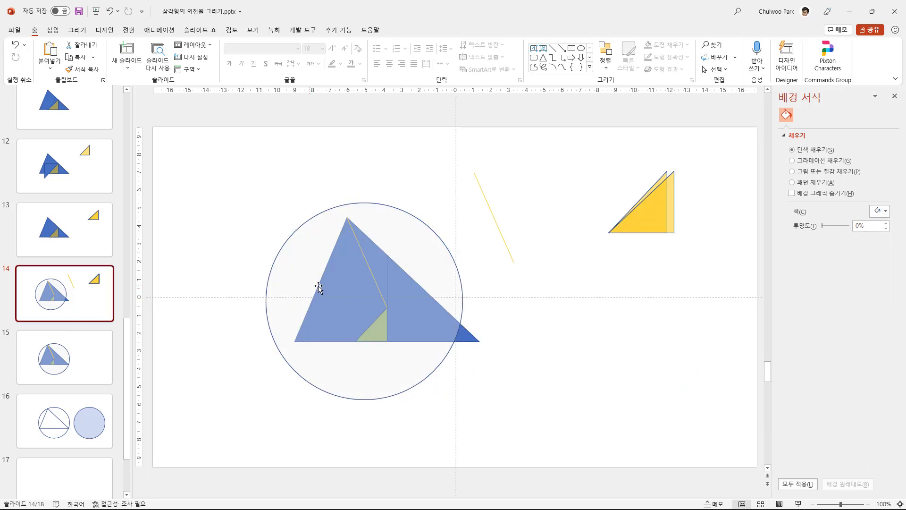
left_click(376, 286)
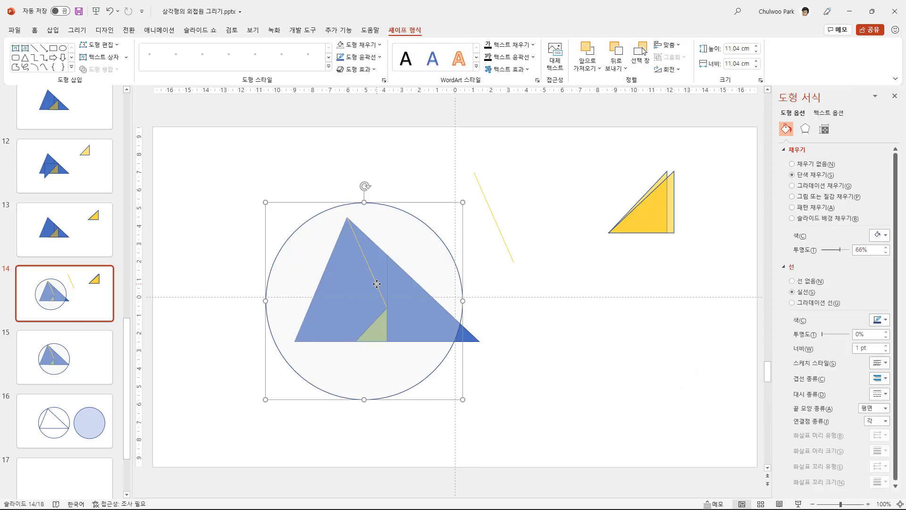
left_click(501, 234)
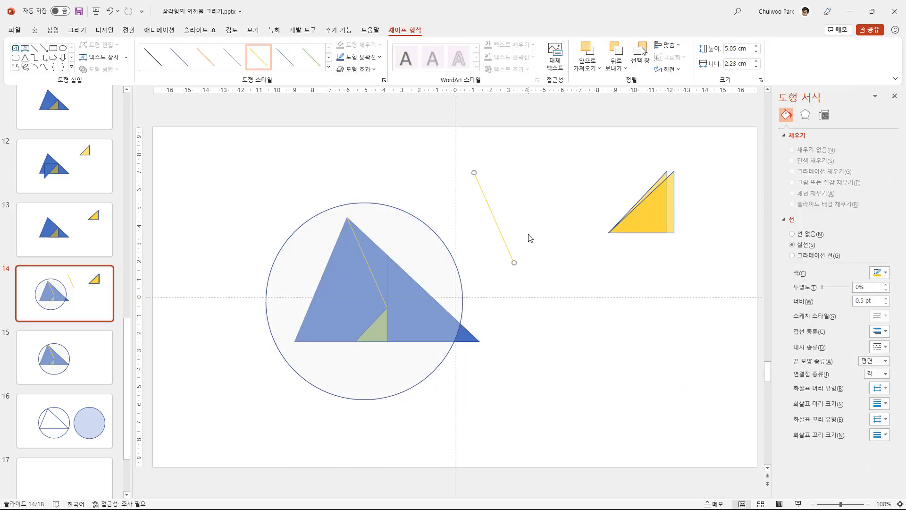
left_click(98, 359)
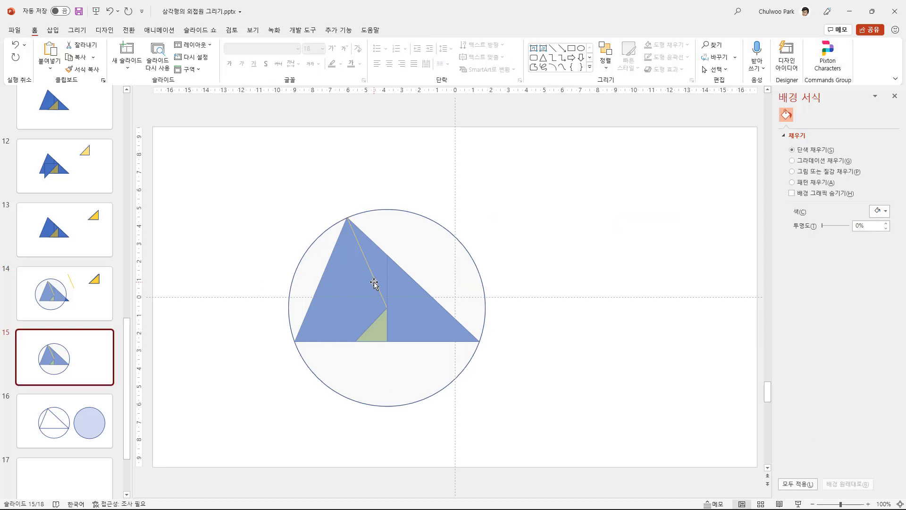
left_click(376, 280)
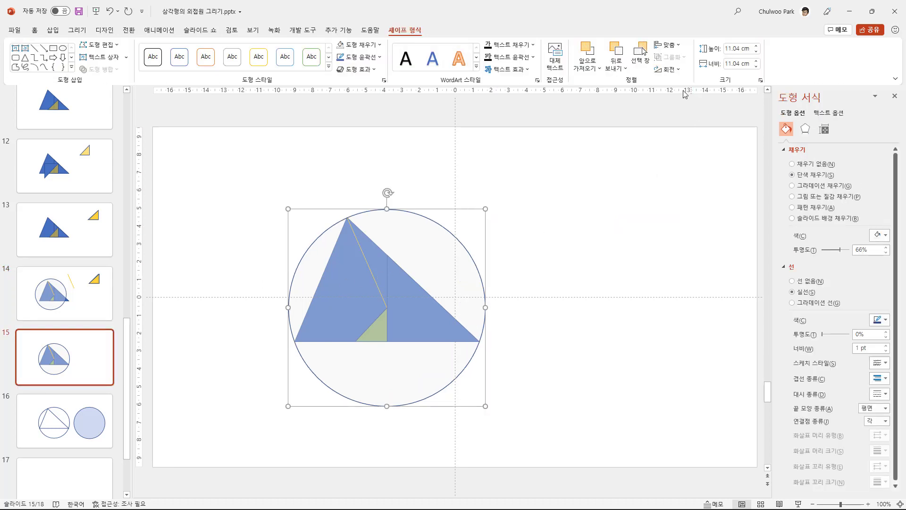
left_click(643, 51)
left_click(801, 139)
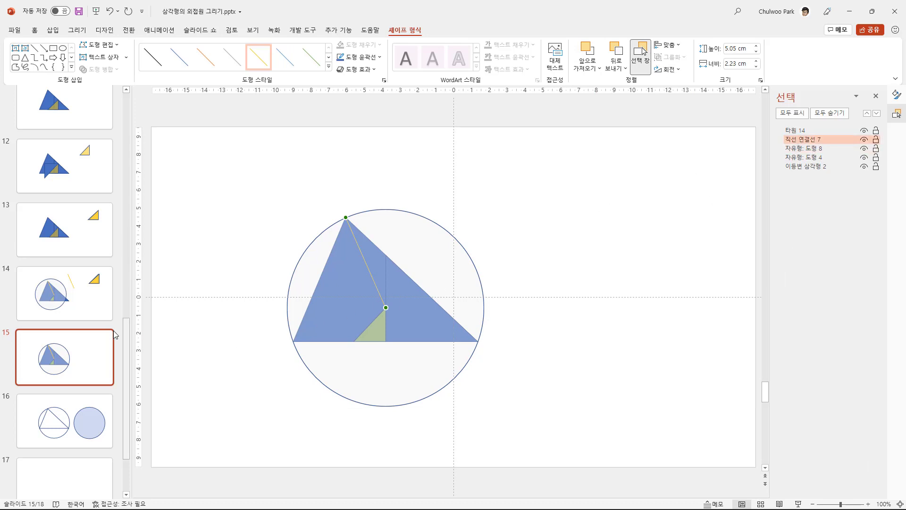
left_click(66, 420)
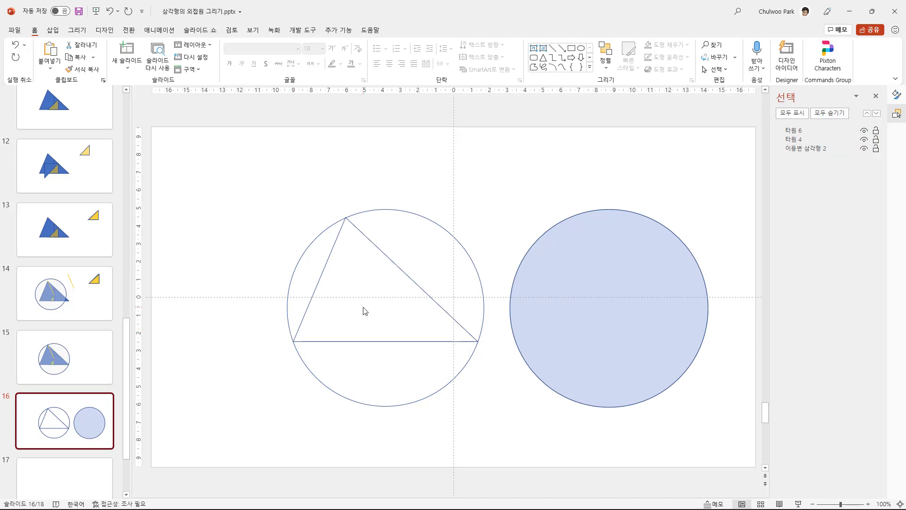
key("ctrl+v")
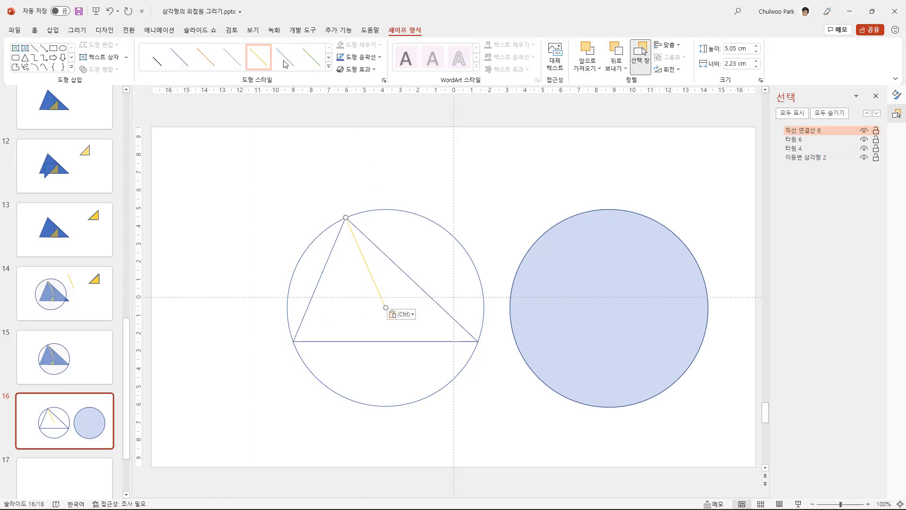
left_click(184, 69)
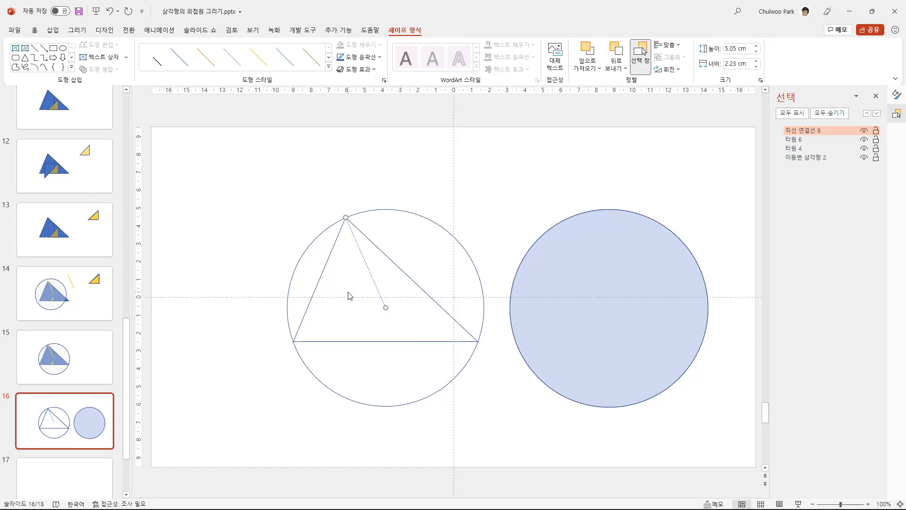
- Duplicate the dashed radius line and attach the copy between the triangle's lower-left vertex and the circumcenter
key("ctrl+d")
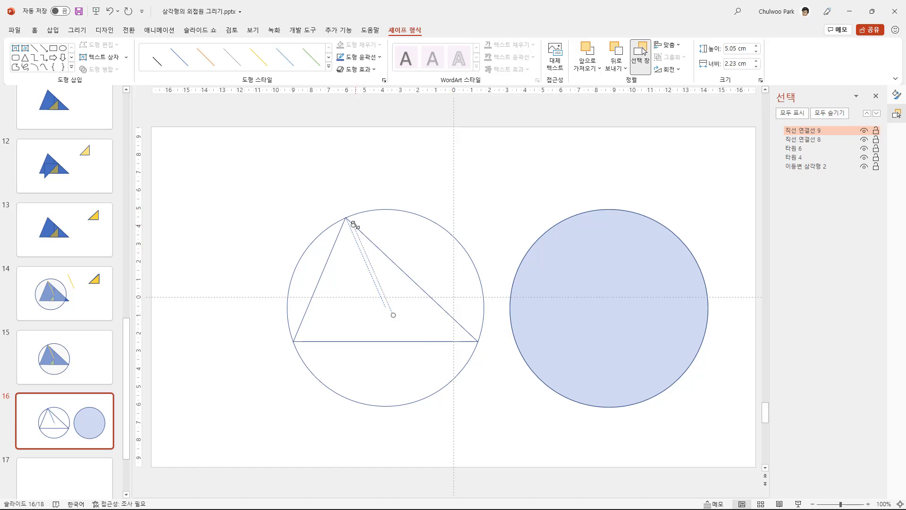
left_click_drag(354, 225, 294, 341)
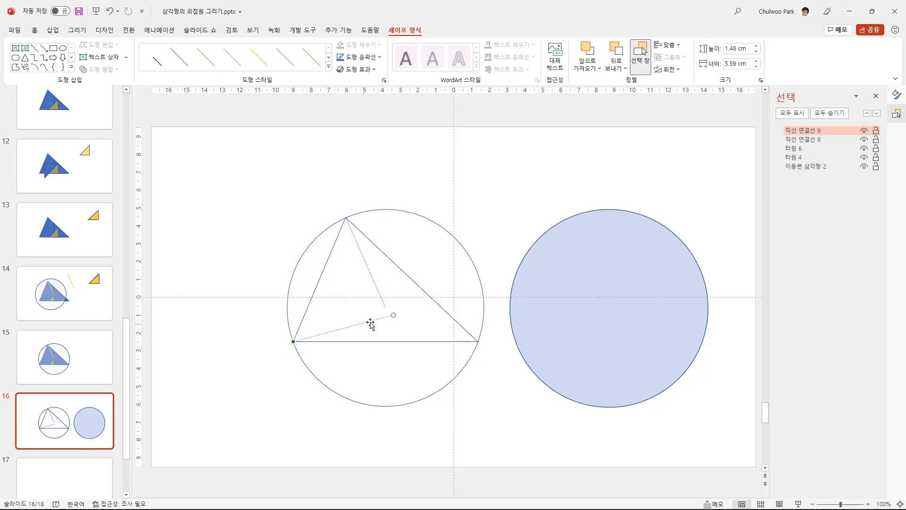
left_click_drag(394, 316, 345, 322)
mouse_move(293, 341)
left_mouse_down()
mouse_move(309, 330)
mouse_move(293, 341)
left_mouse_up()
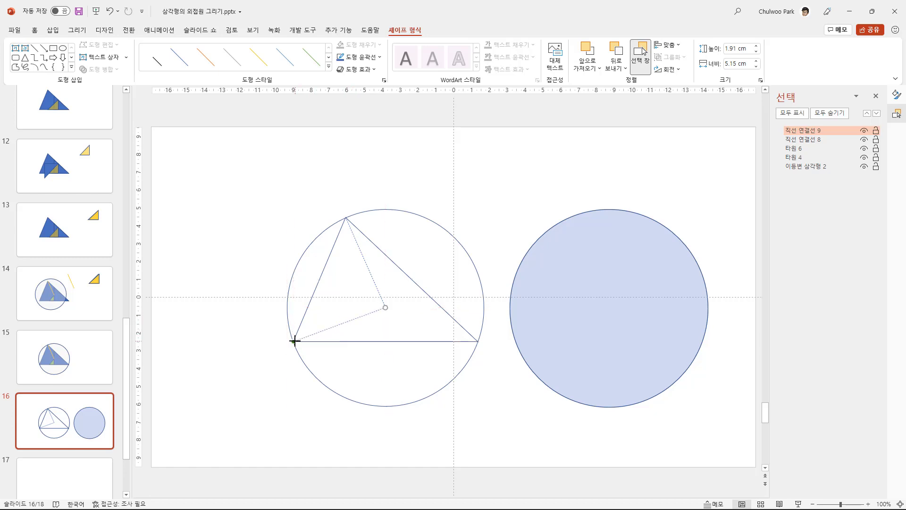
left_click(278, 350)
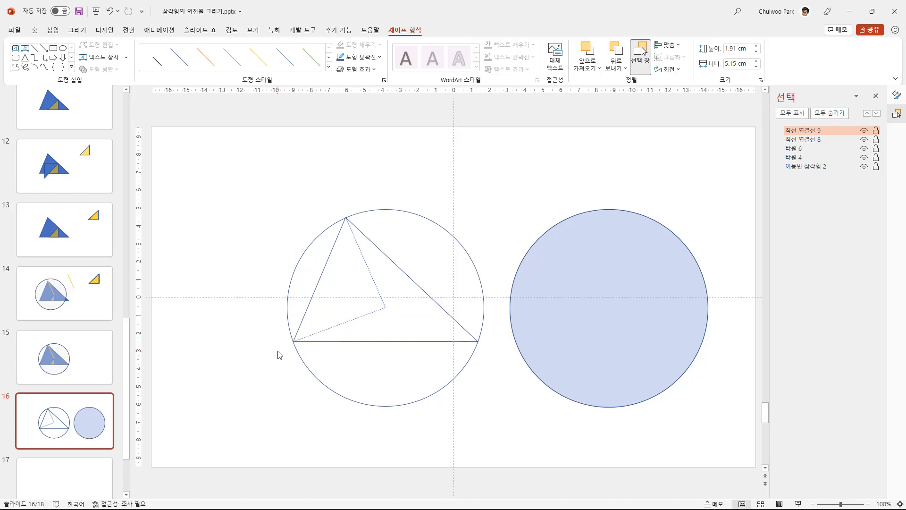
- Duplicate the lower-left dashed radius line and place the copy between the circumcenter and the triangle's lower-right vertex
left_click(334, 329)
key("ctrl+d")
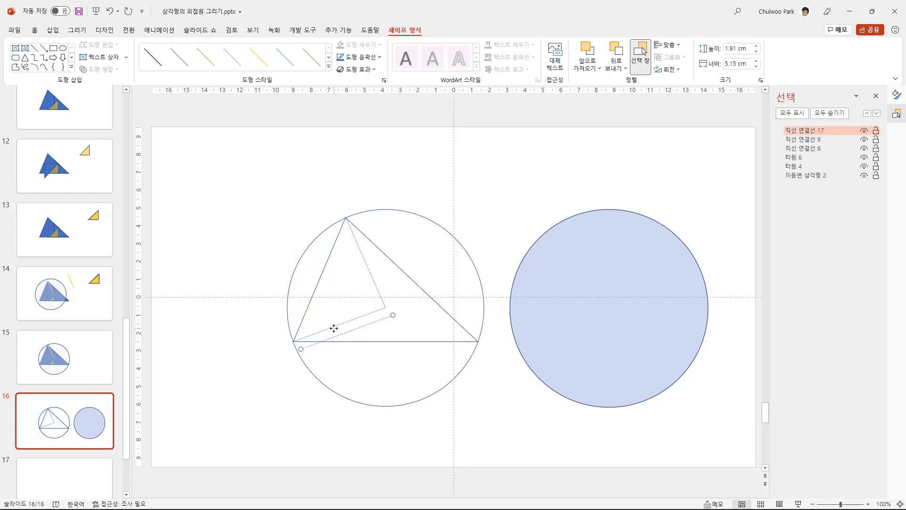
left_click_drag(378, 326, 441, 285)
left_click_drag(476, 272, 475, 345)
left_click(486, 389)
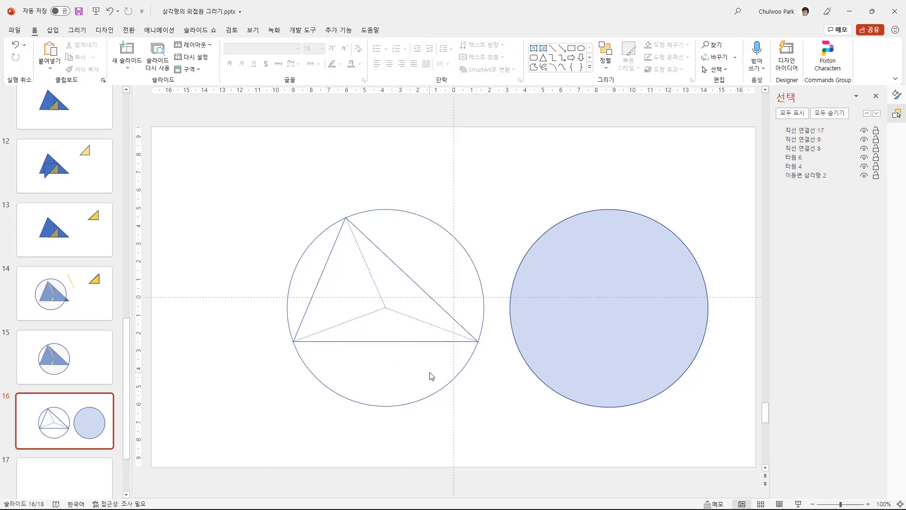
- Copy the small right triangle below the circumcenter from slide 15 and paste it onto slide 16 as a guide
left_click(66, 302)
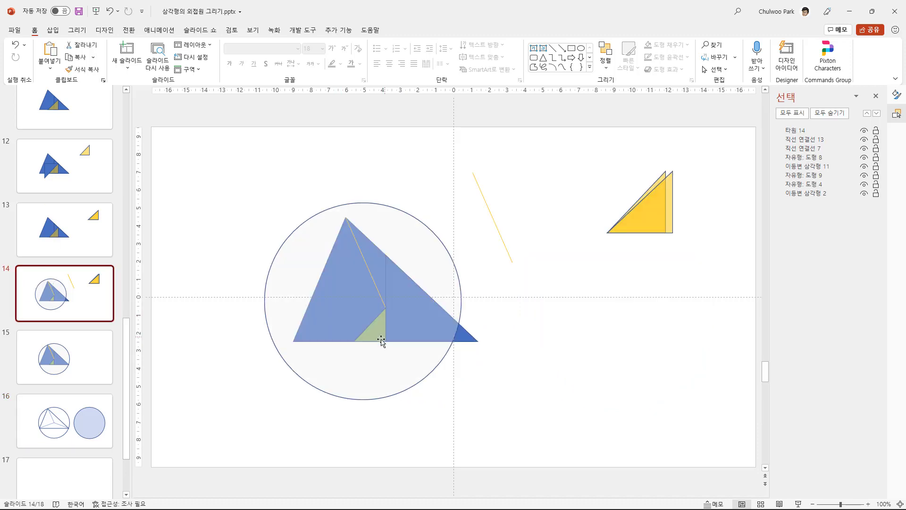
left_click(61, 367)
left_click(321, 329)
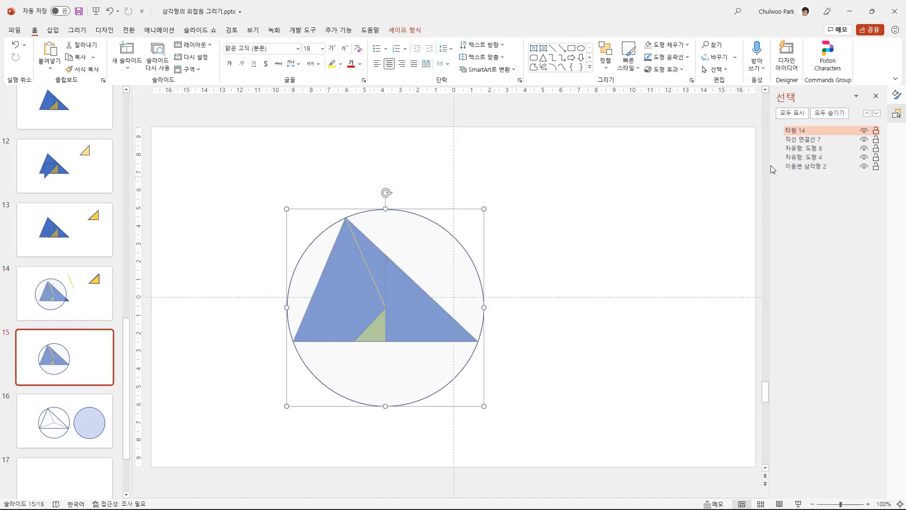
left_click(819, 149)
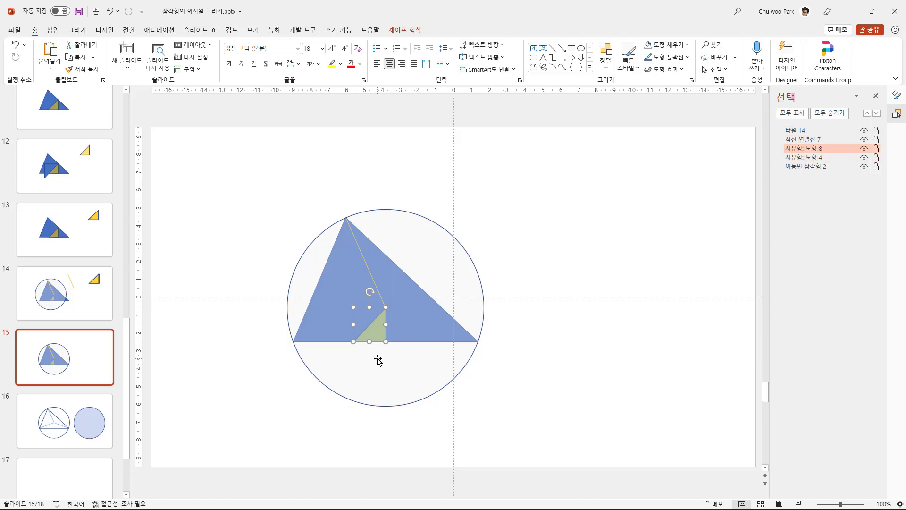
key("ctrl+c")
left_click(82, 418)
key("ctrl+v")
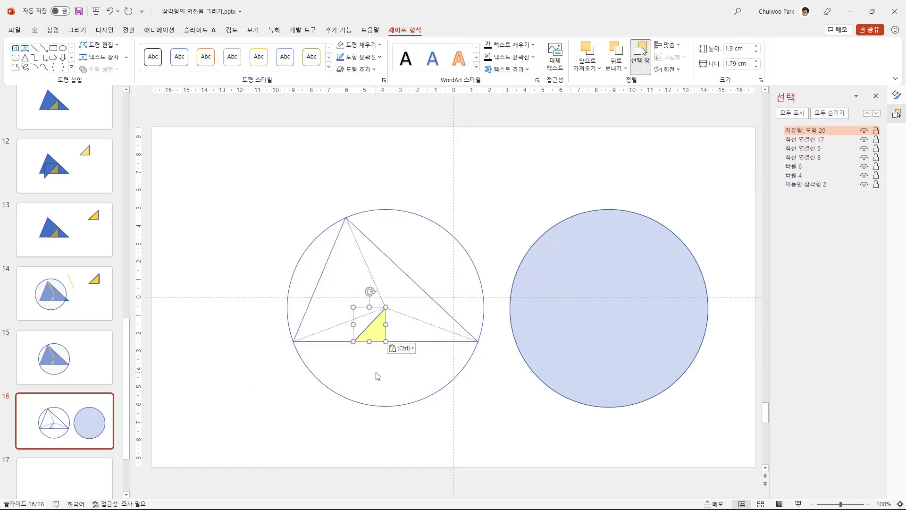
left_click(310, 382)
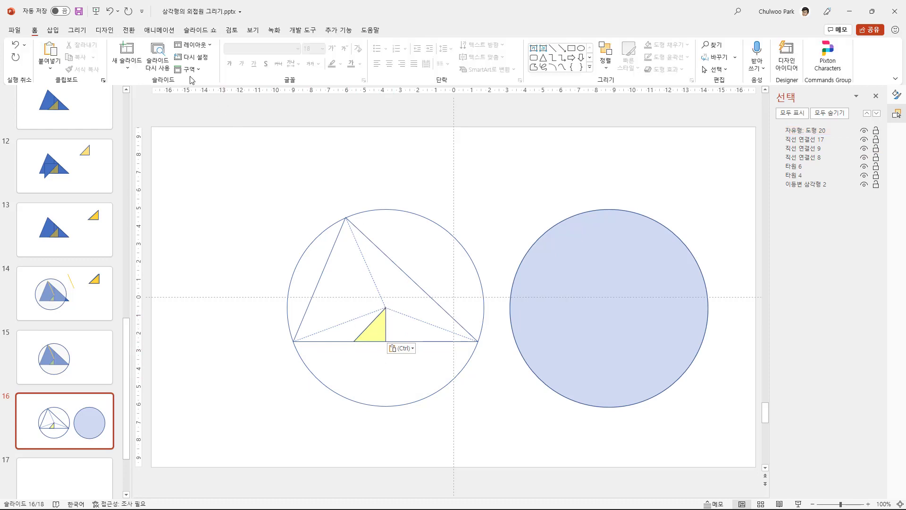
- Make a dashed perpendicular from the circumcenter to the triangle's base with a duplicate of the upper radius line, and delete the small yellow guide triangle
left_click(370, 275)
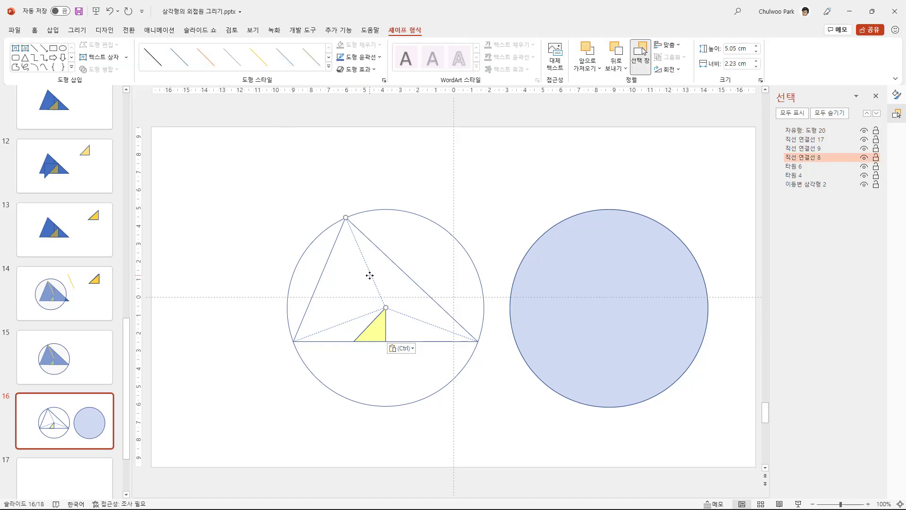
key("ctrl+d")
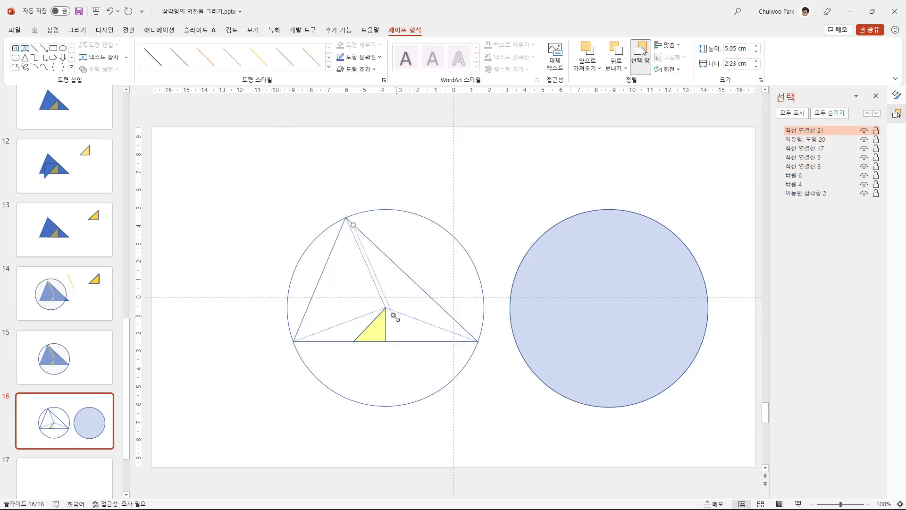
left_click_drag(394, 315, 385, 340)
left_click_drag(351, 225, 384, 307)
left_click(388, 380)
left_click(378, 332)
key("Delete")
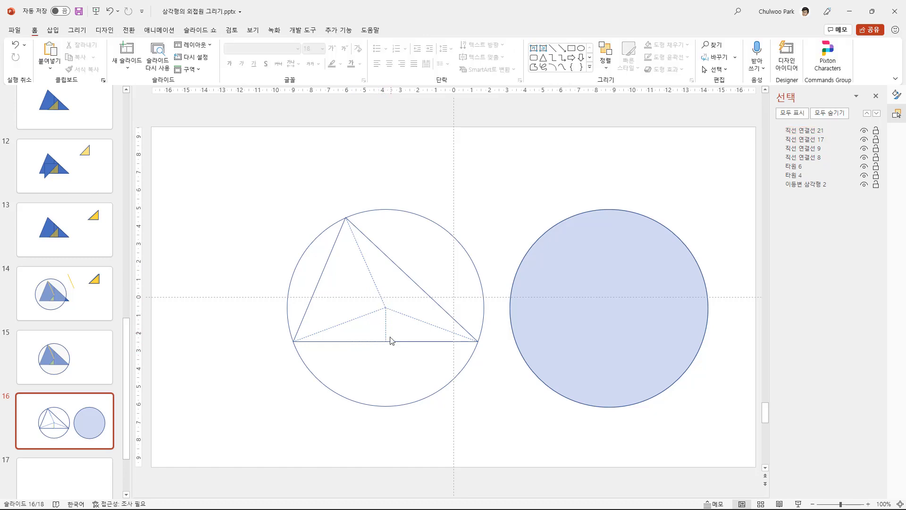